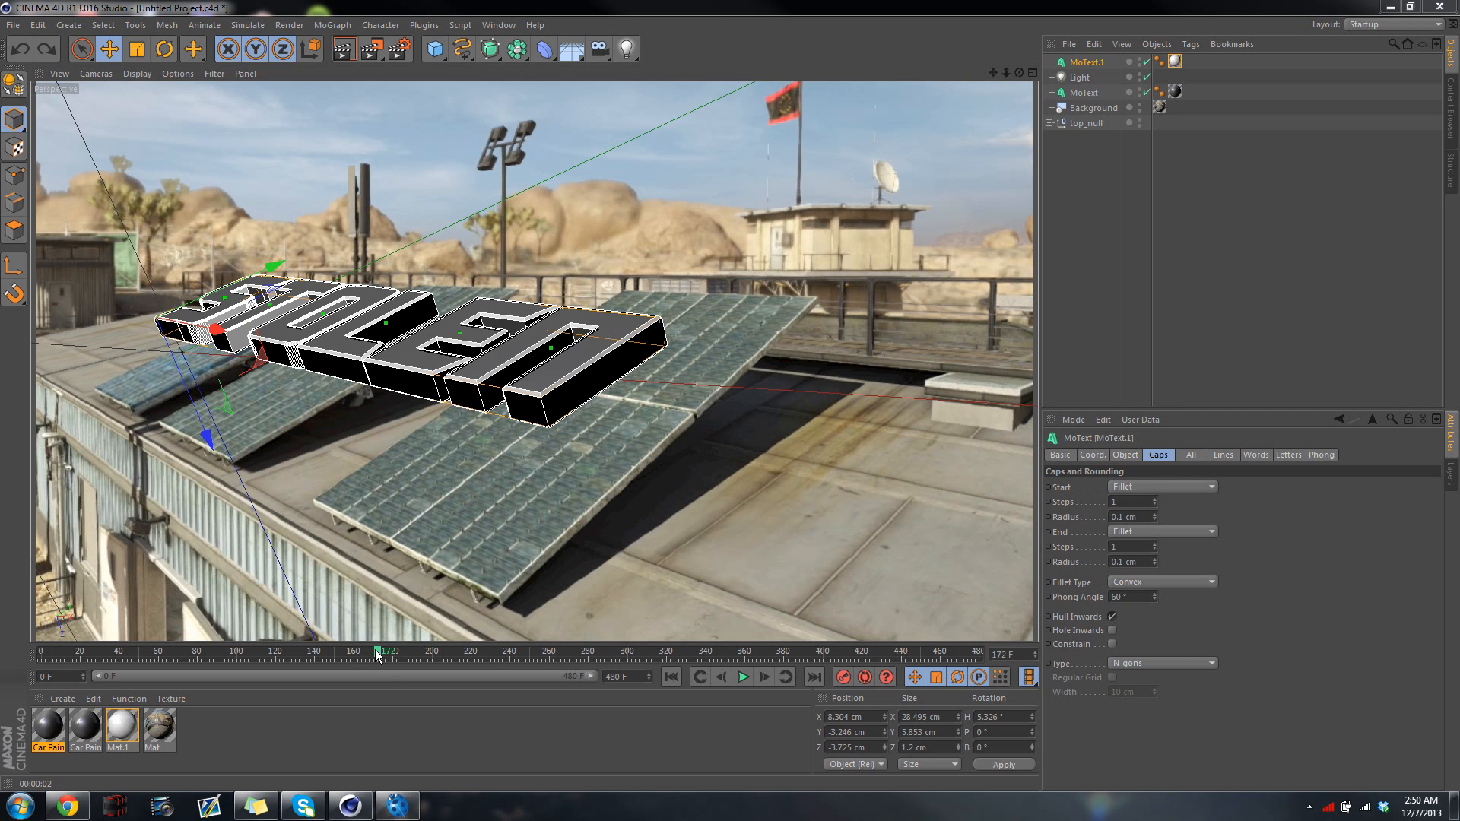
Go to frame 212 and add a Plane object to the scene
drag(377, 654, 469, 658)
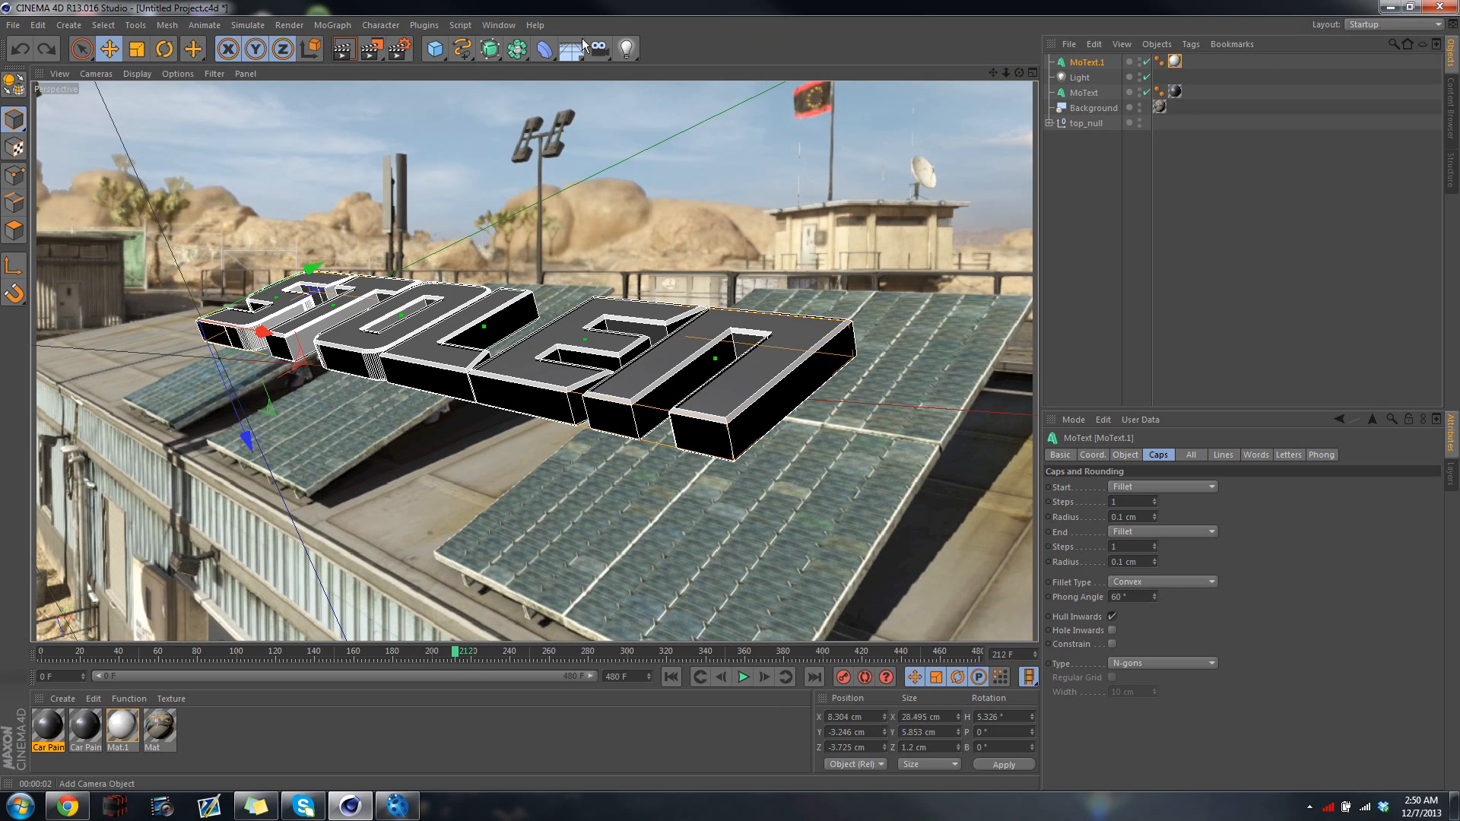
click(434, 48)
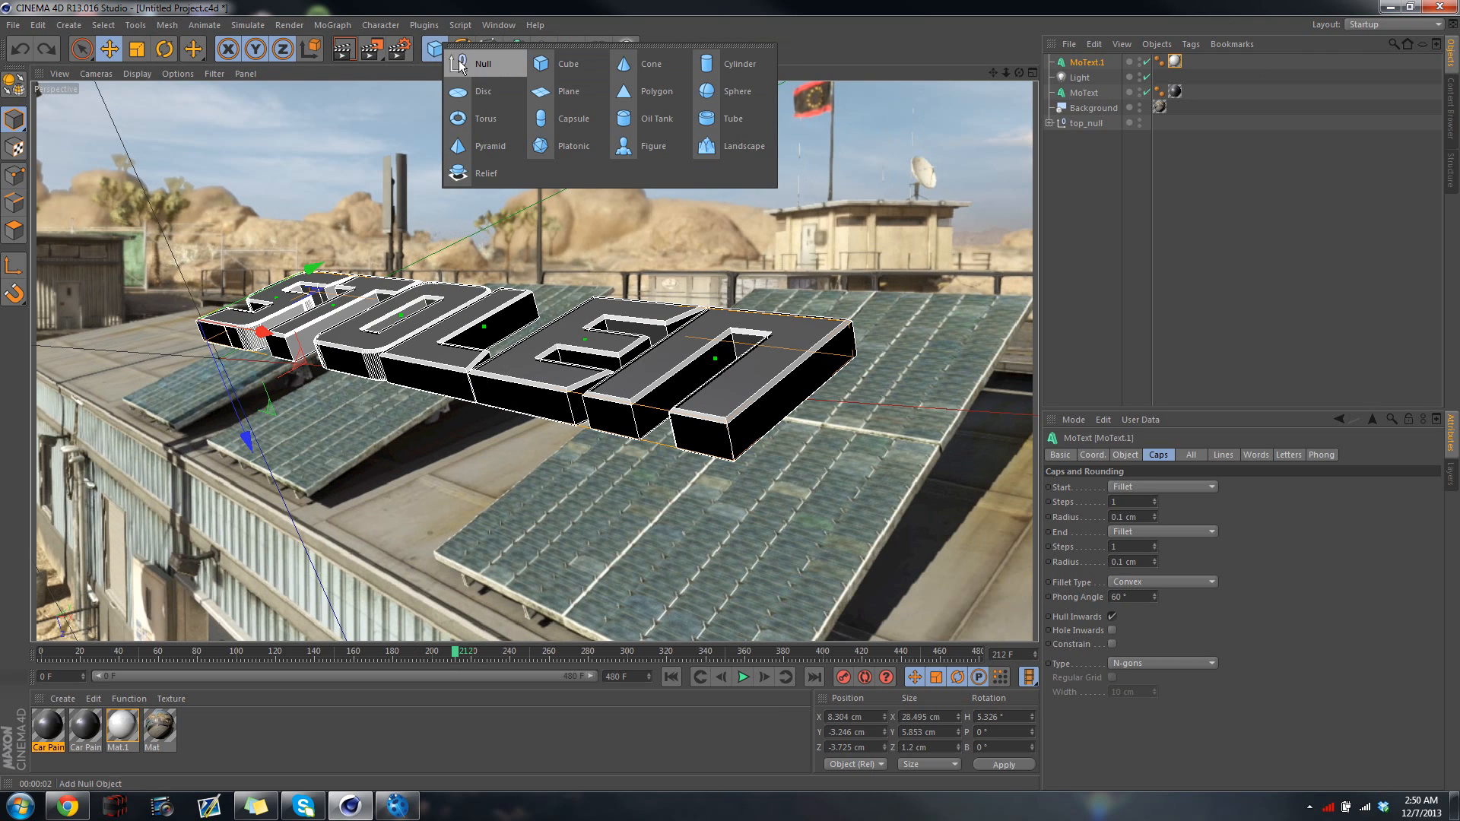
click(541, 90)
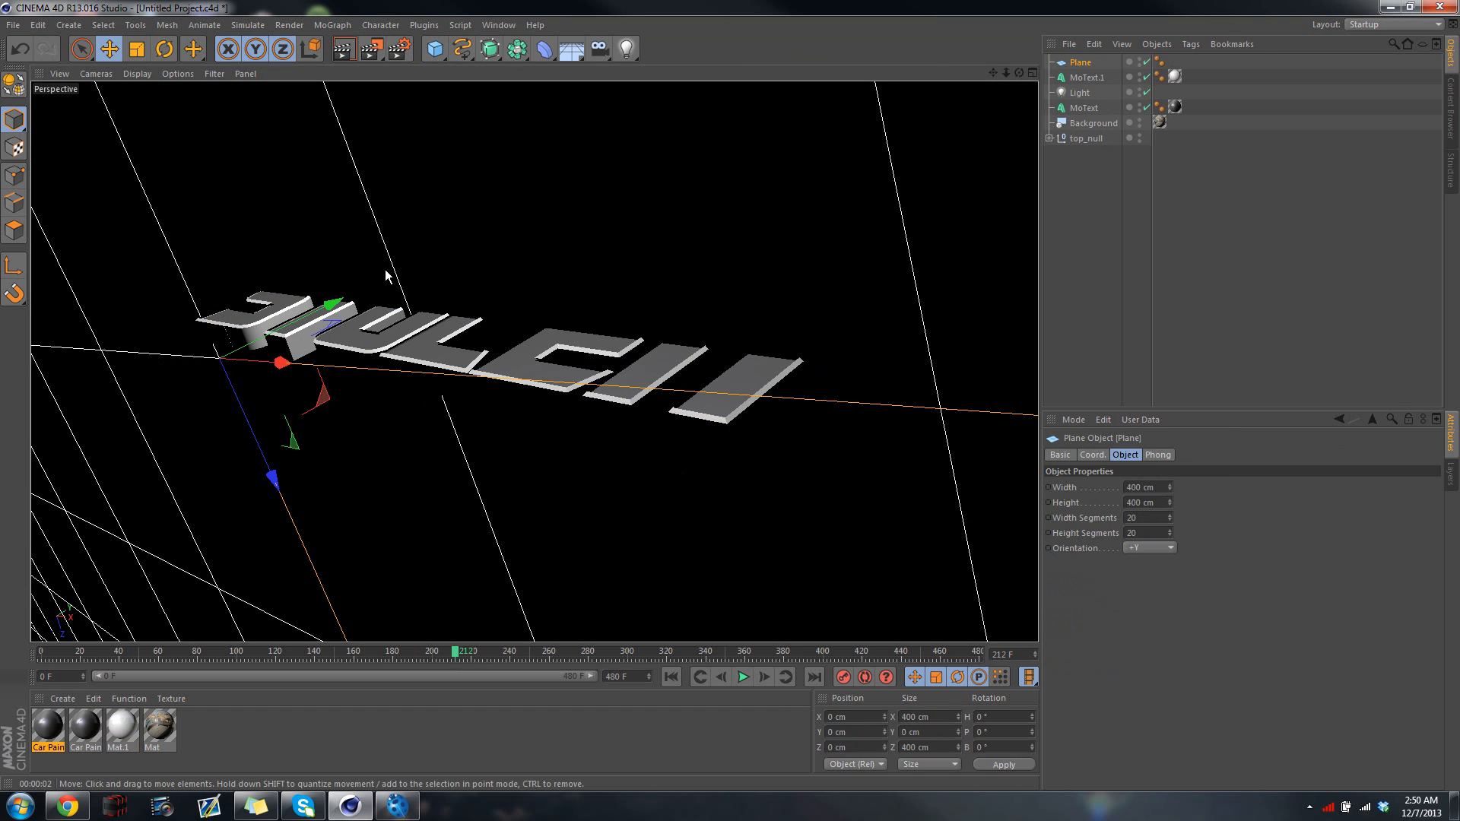
Rotate the plane to about H 0.7°, P -91.1°, B -3.9° and shift it along its normal to about Z -2.7 cm
click(165, 47)
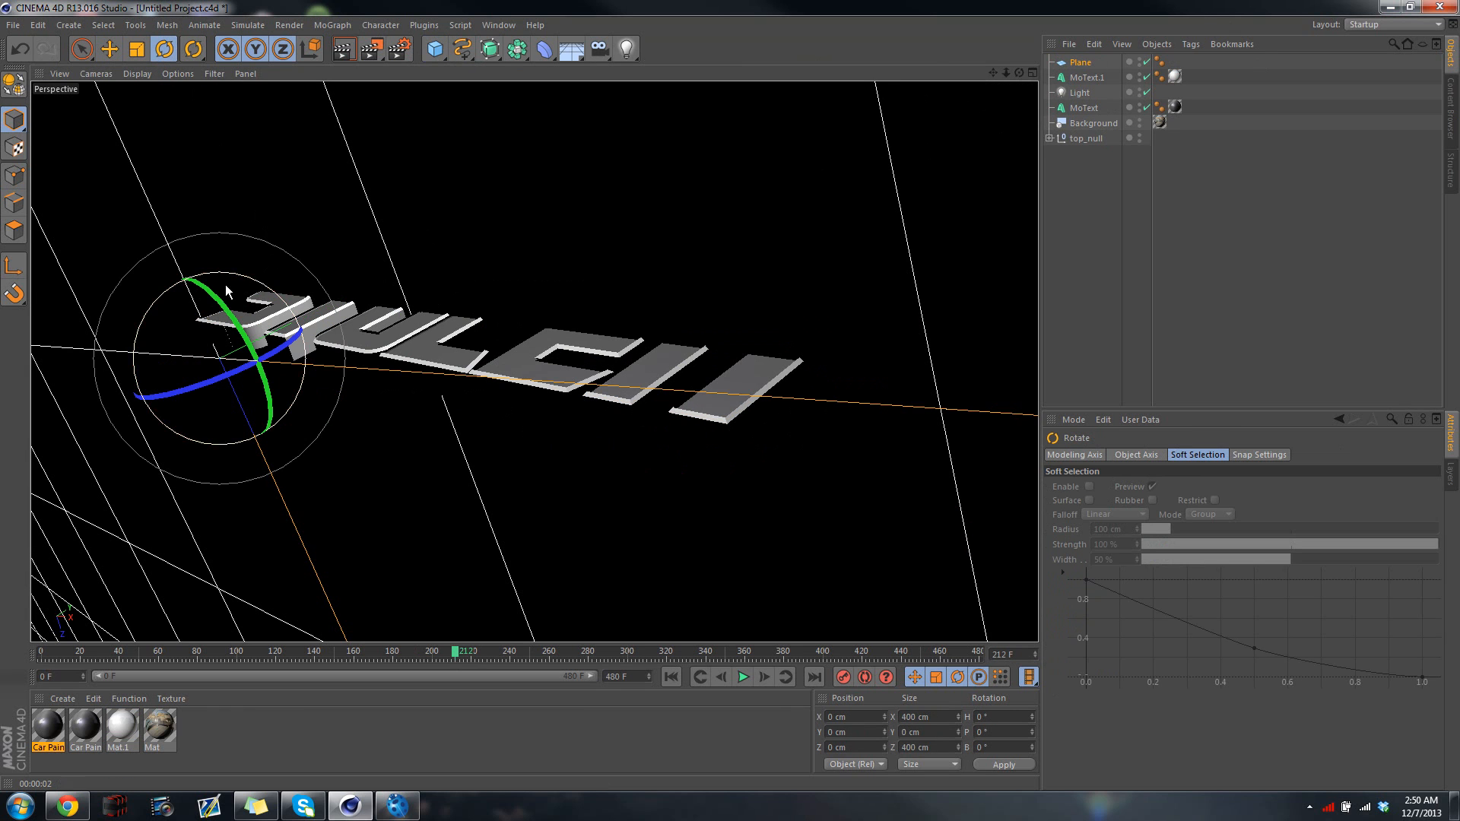
drag(152, 319, 283, 264)
drag(249, 341, 252, 344)
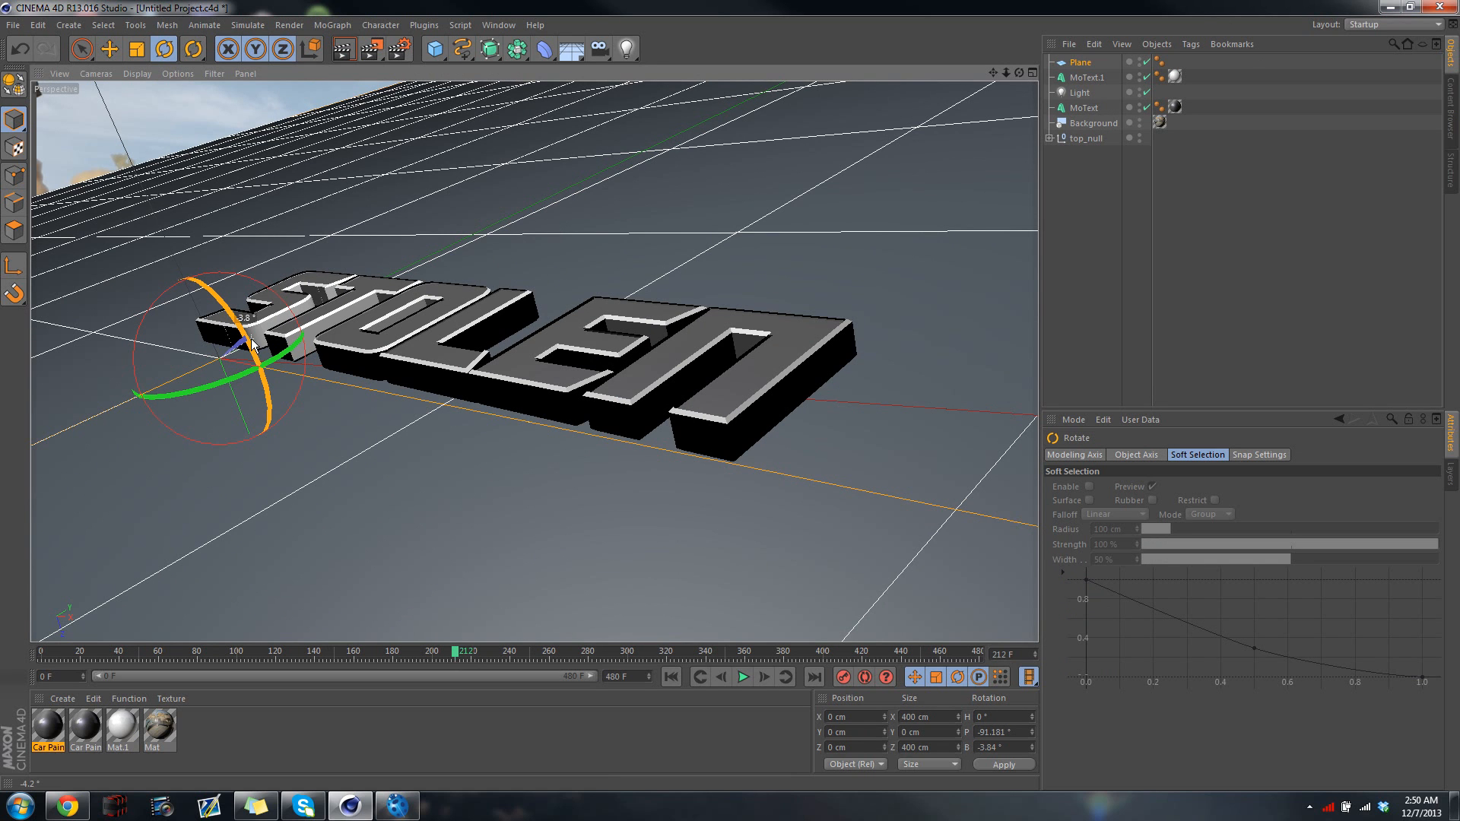
drag(252, 344, 255, 346)
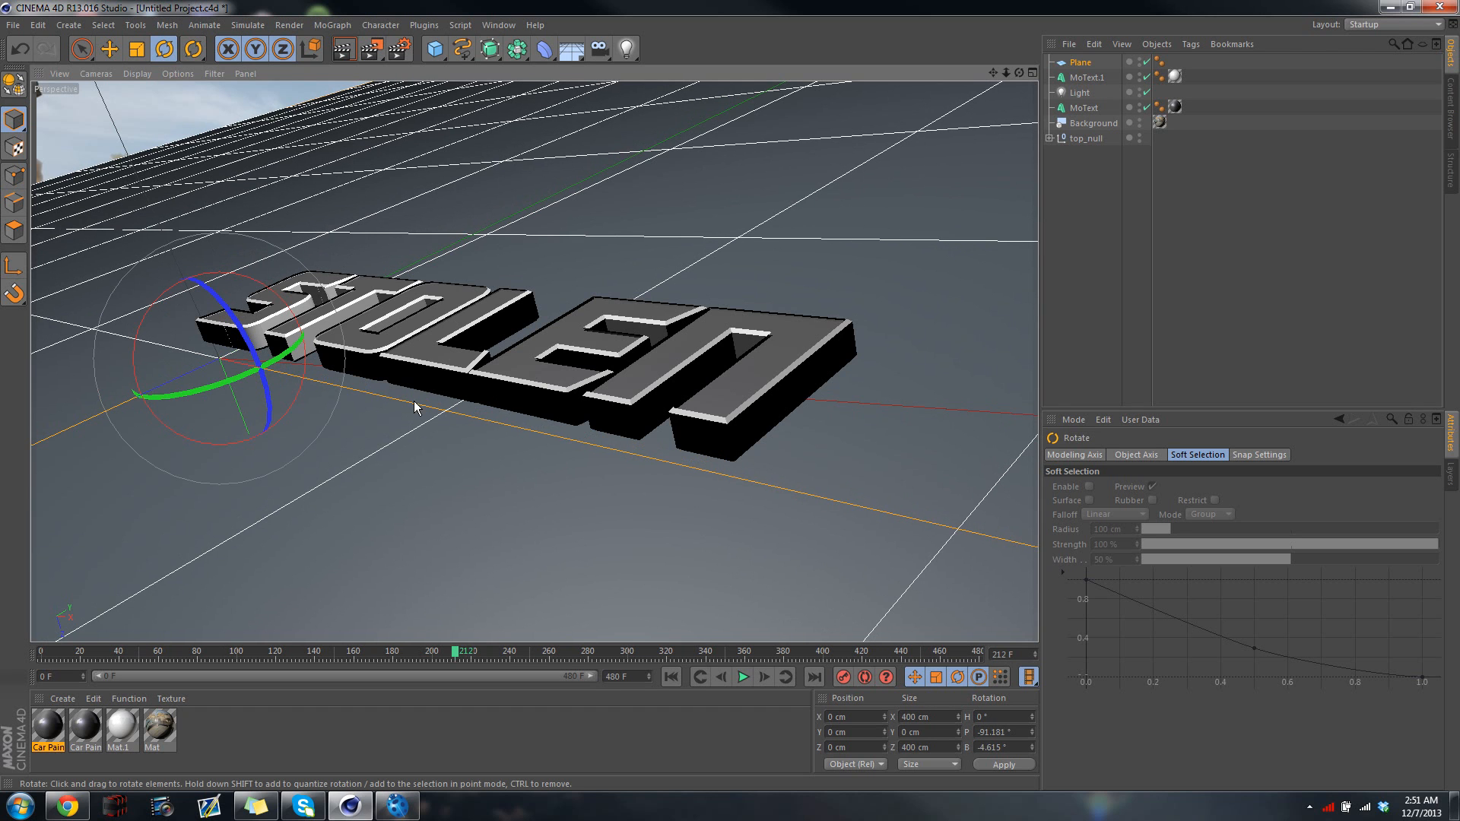
drag(503, 419, 494, 417)
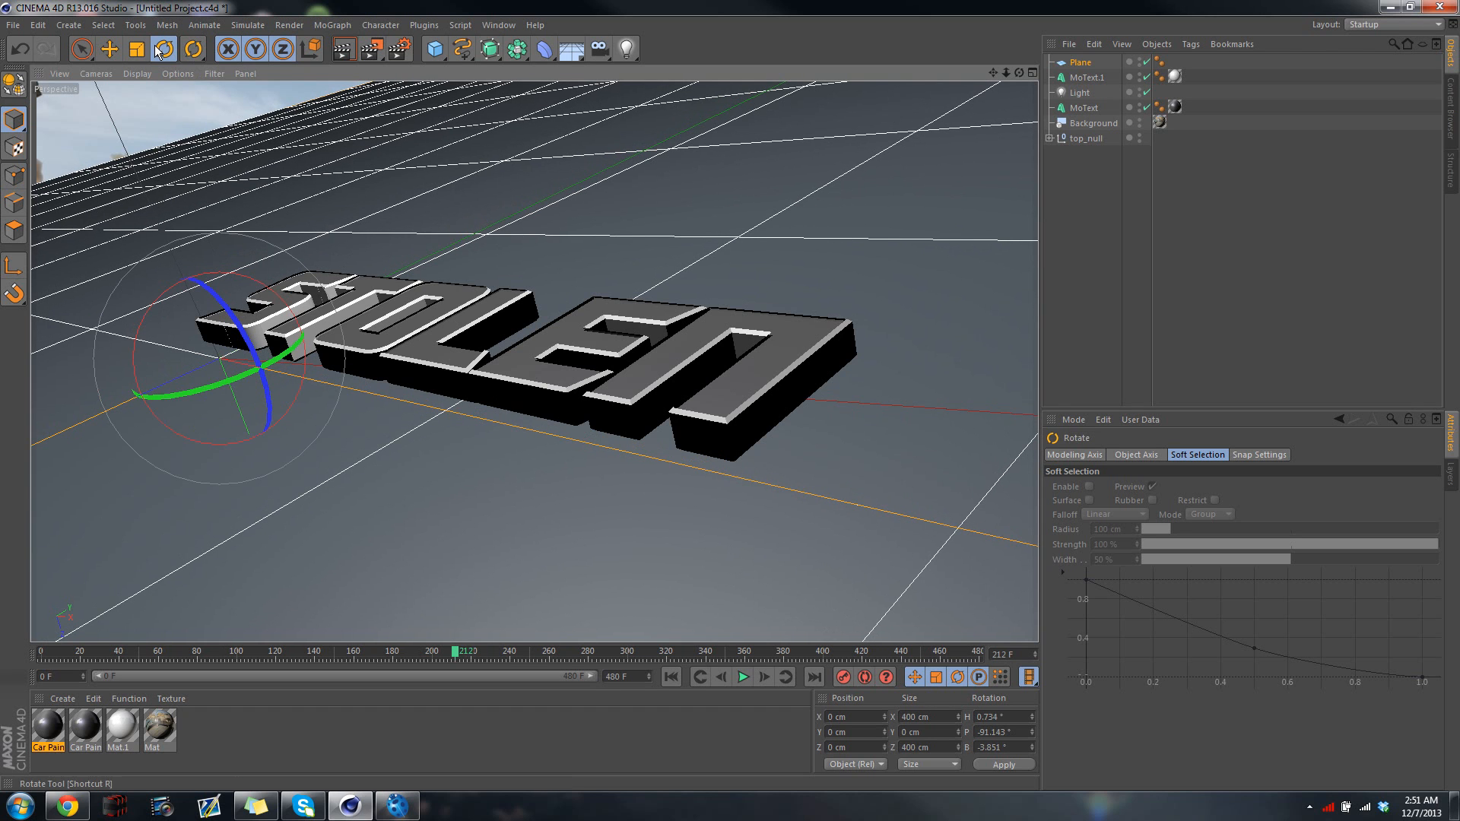
click(110, 49)
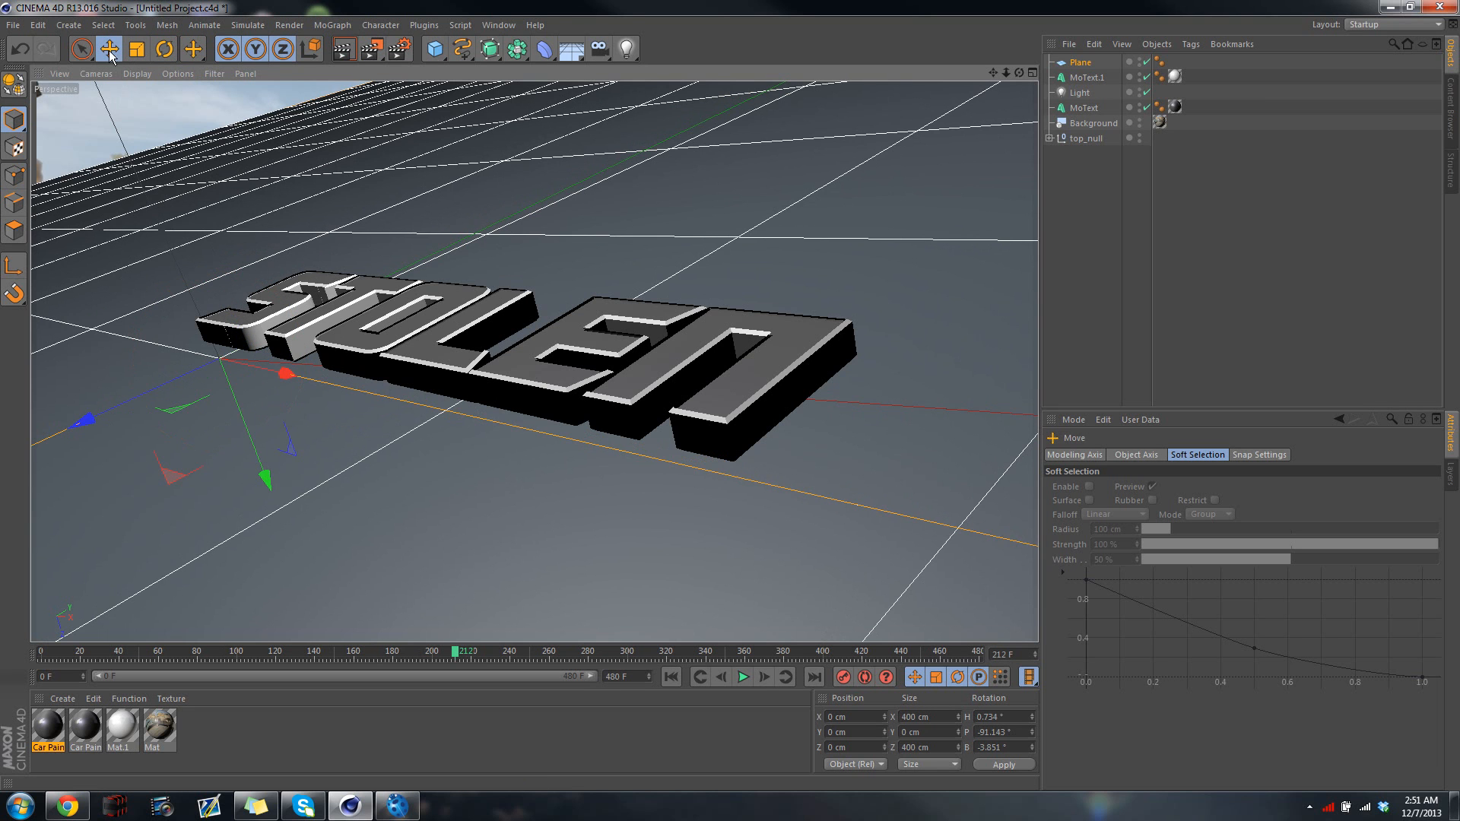
drag(267, 479, 266, 433)
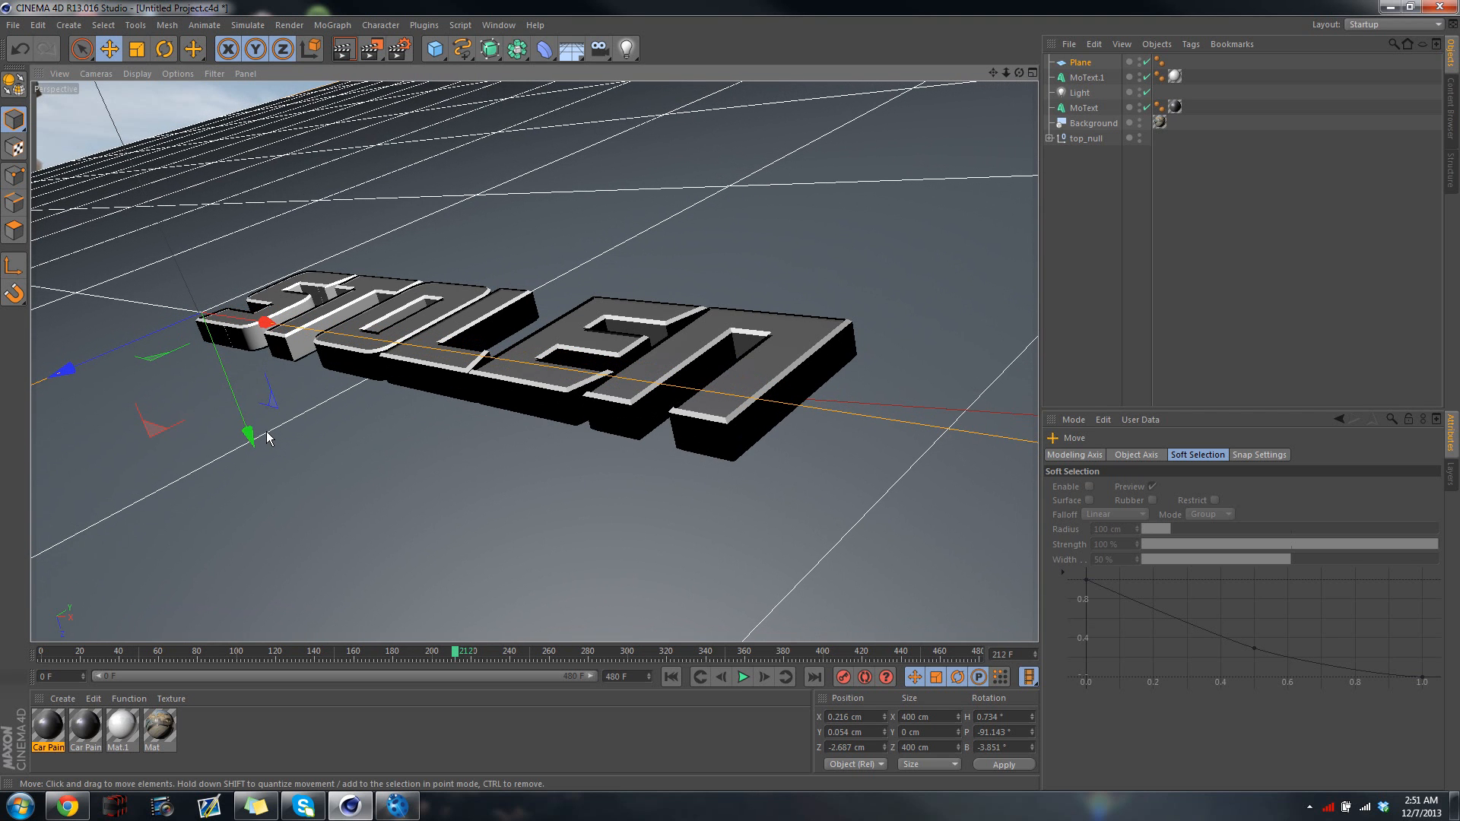
Add a Compositing tag to the plane with Compositing Background enabled and Seen by Camera disabled
right_click(1079, 69)
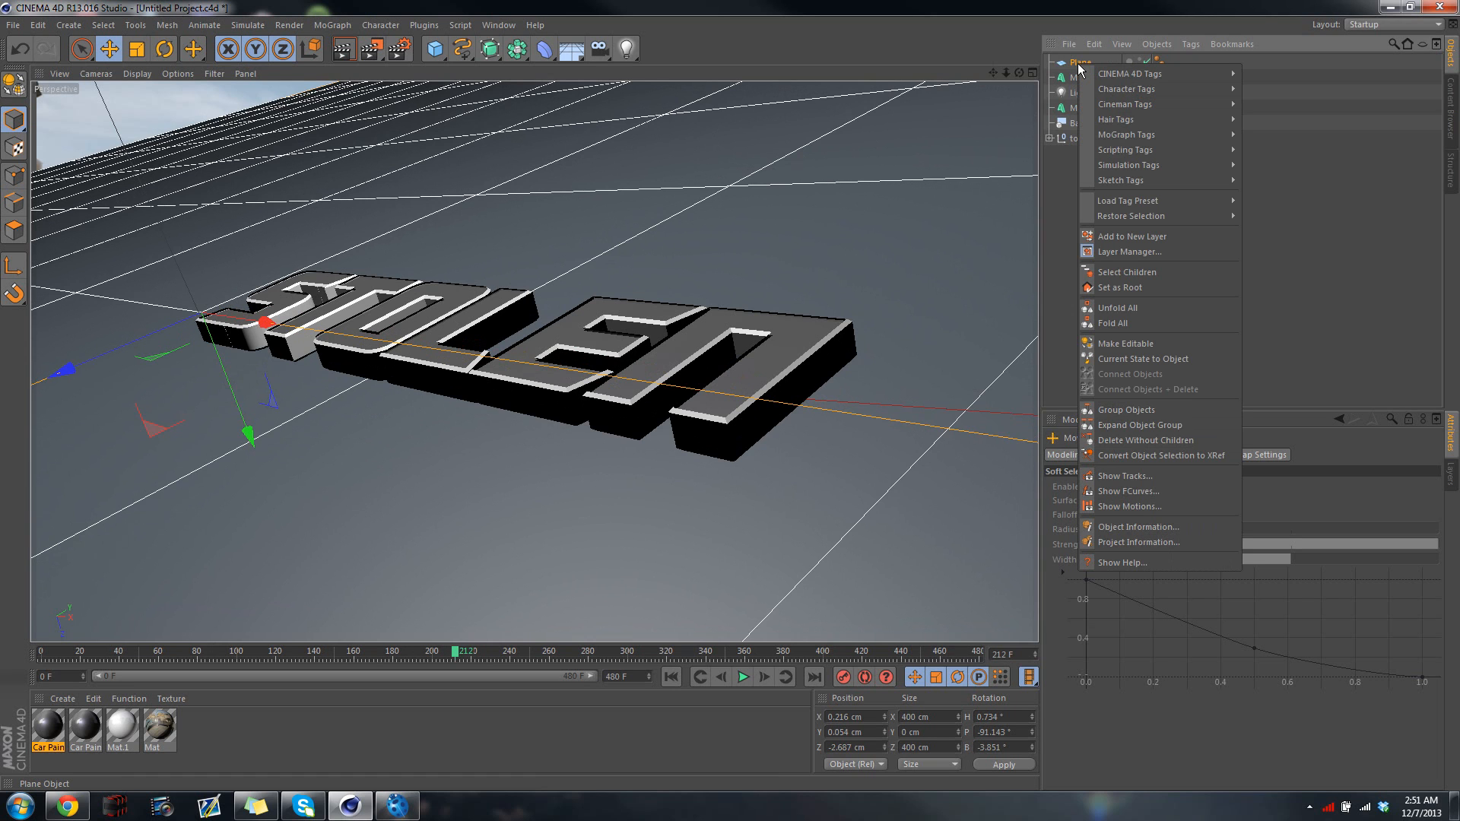
mouse_move(1084, 76)
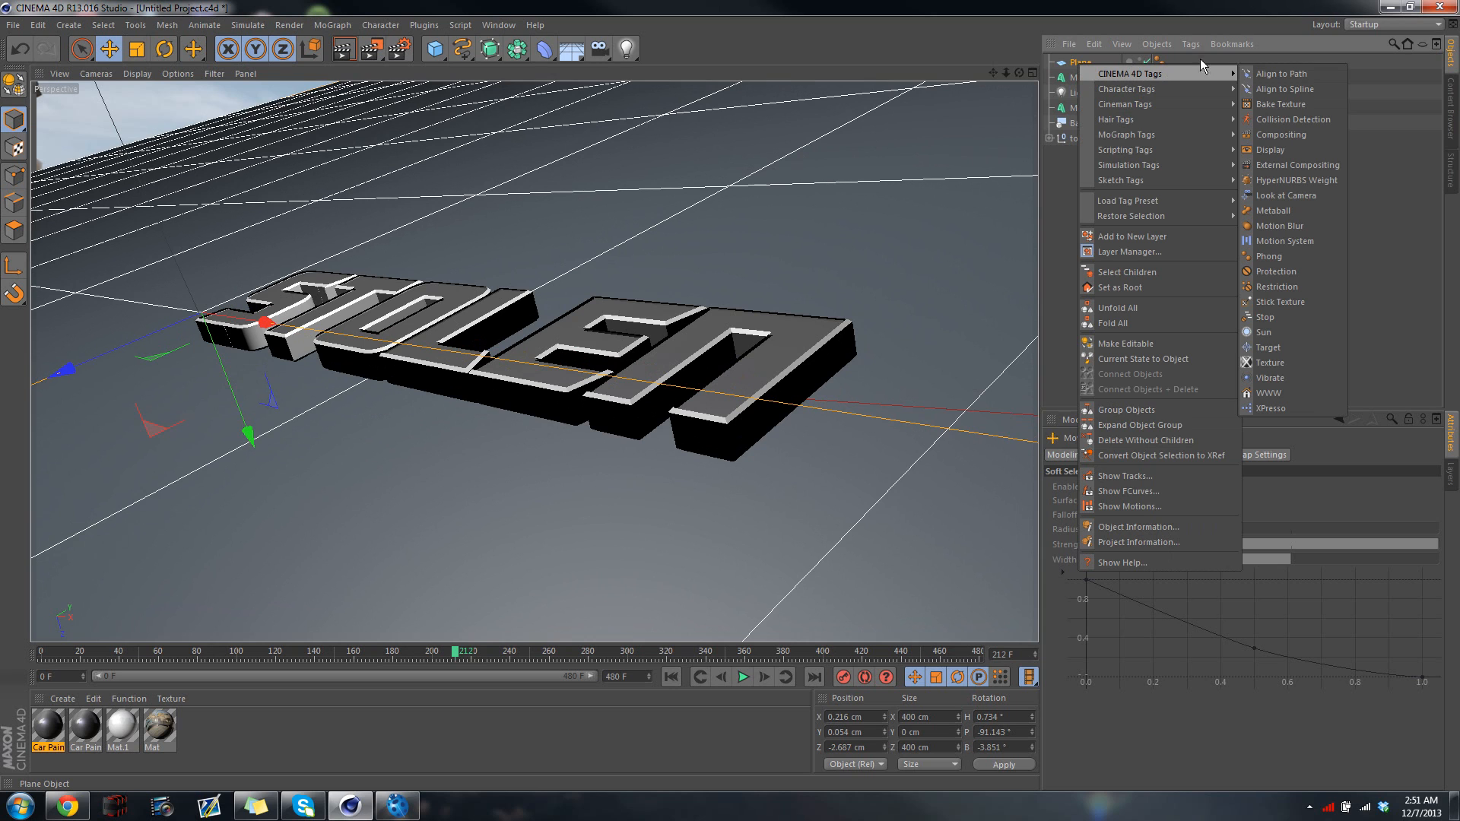
click(1289, 135)
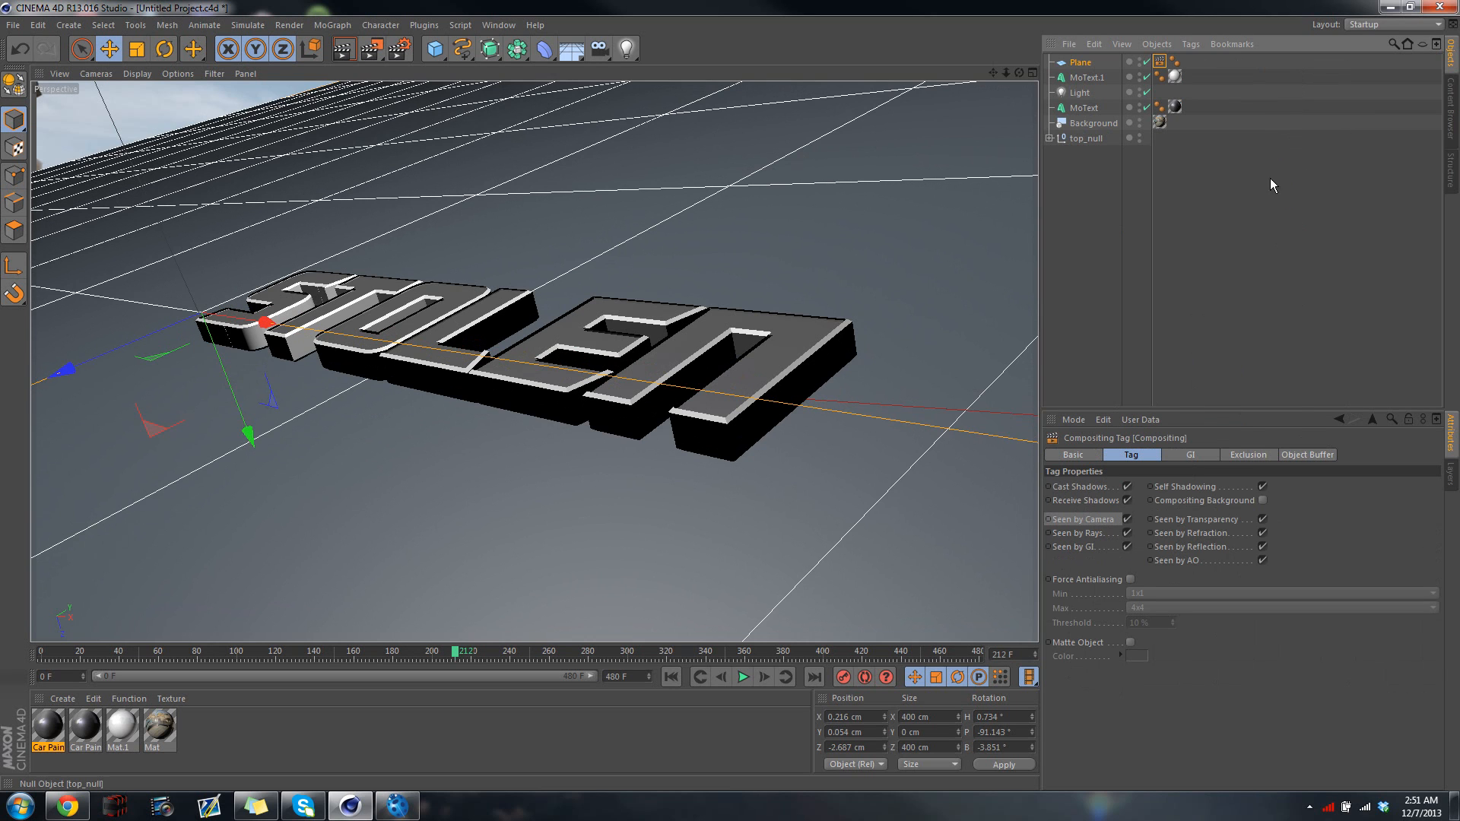
click(1262, 501)
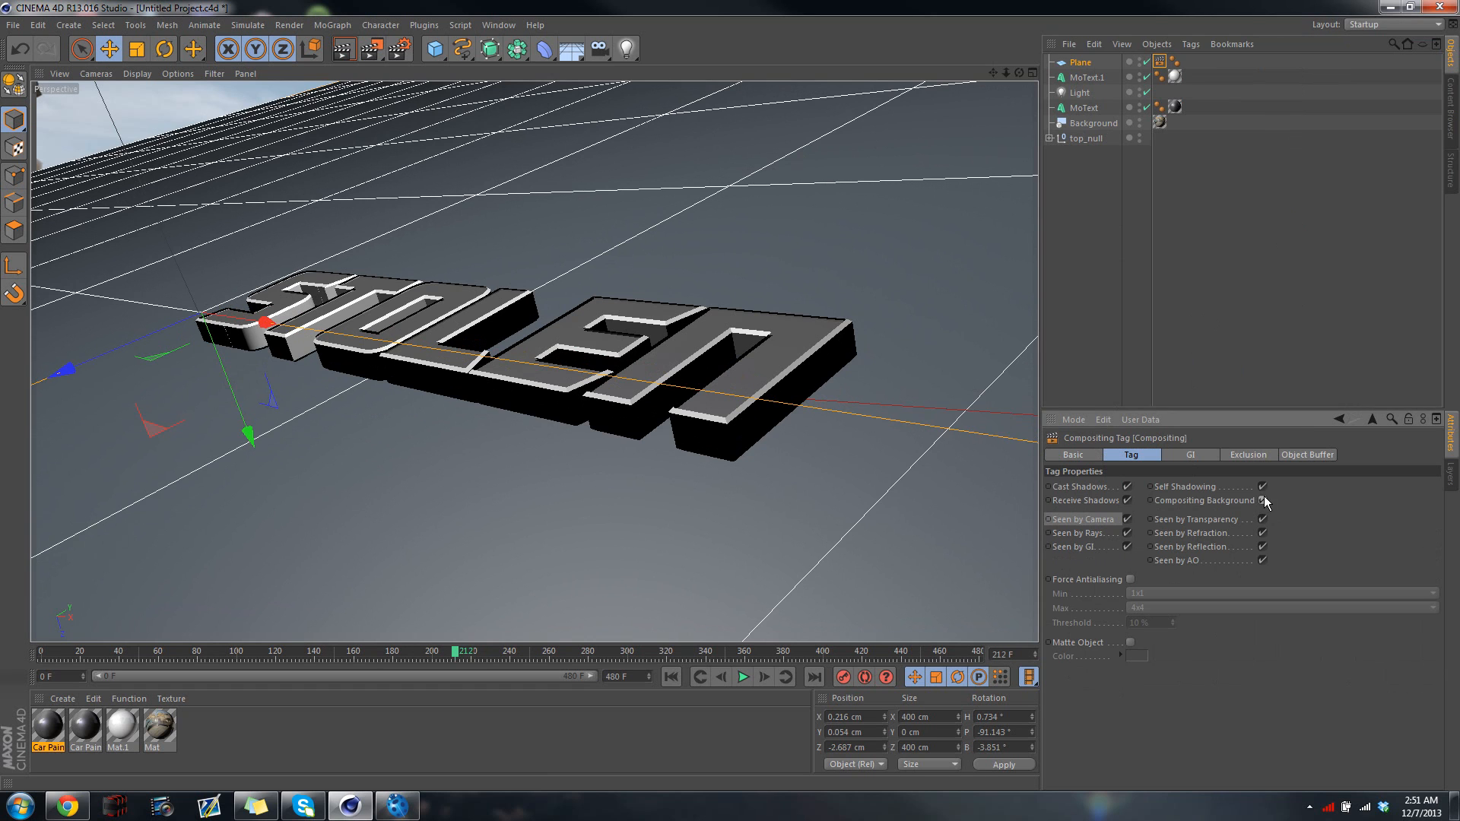
click(1126, 519)
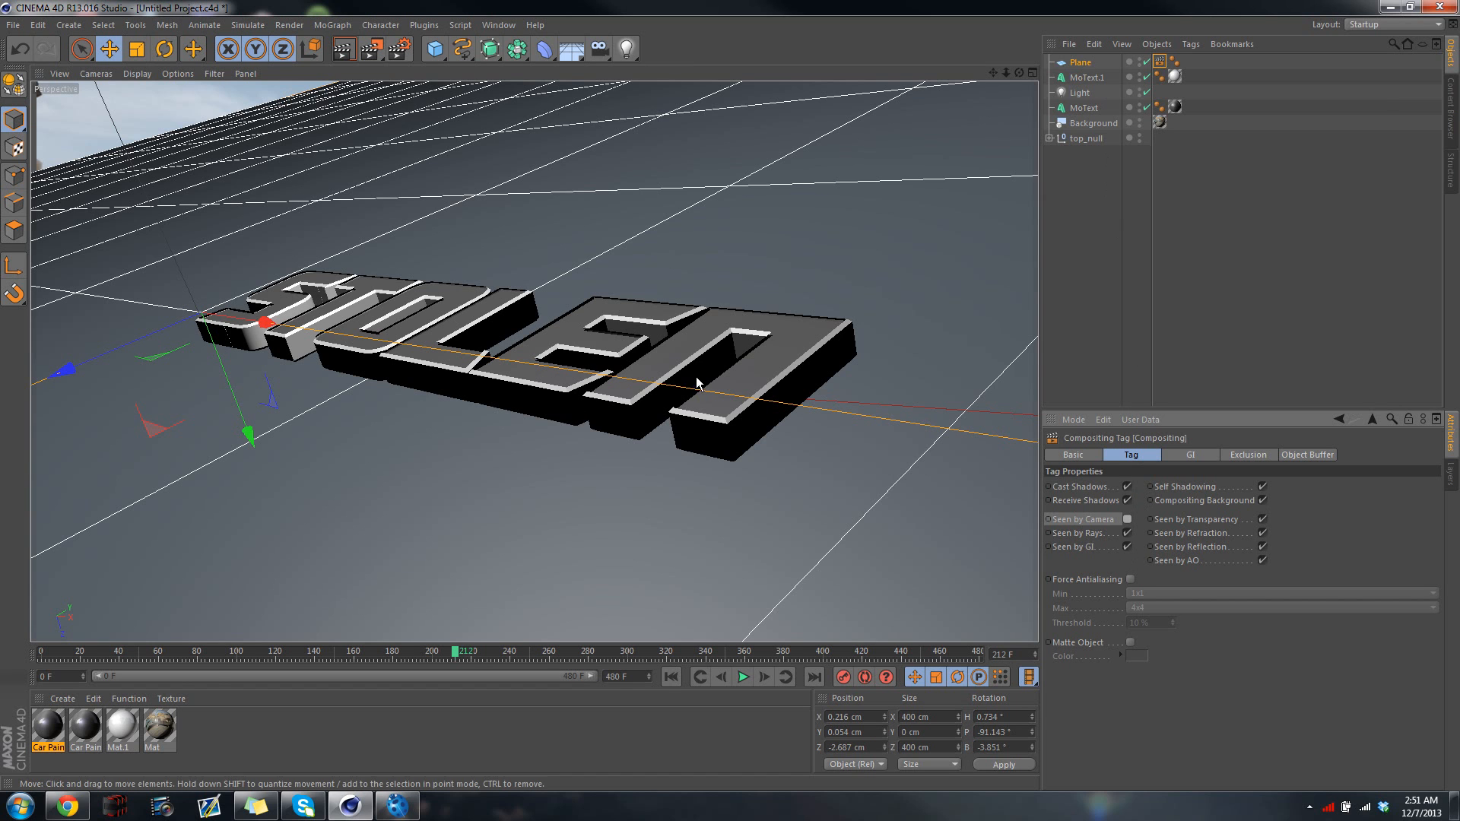
Apply the background material Mat to the plane and set its texture projection to Frontal
drag(154, 727, 1078, 64)
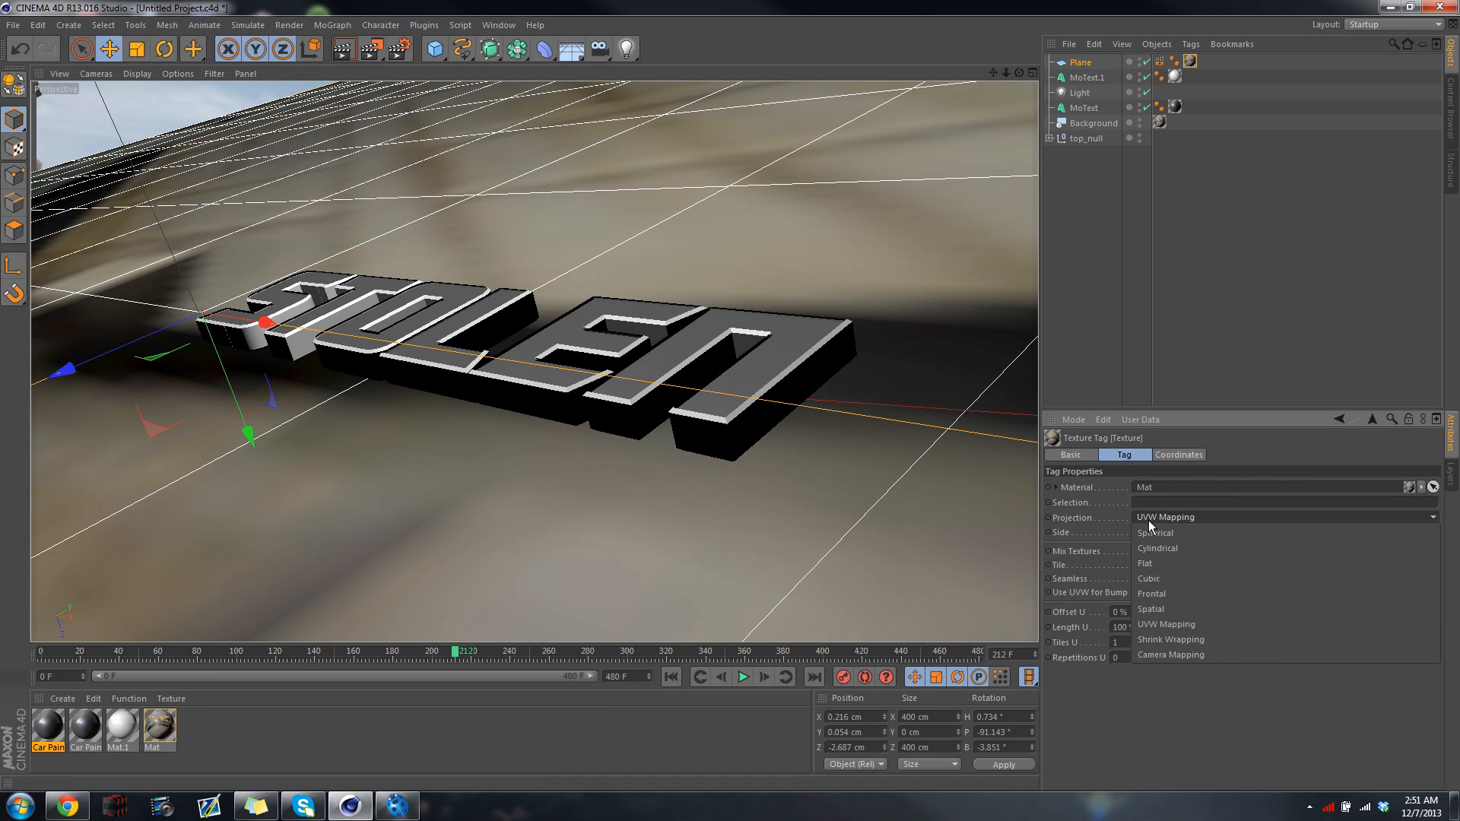
click(1151, 518)
click(1154, 563)
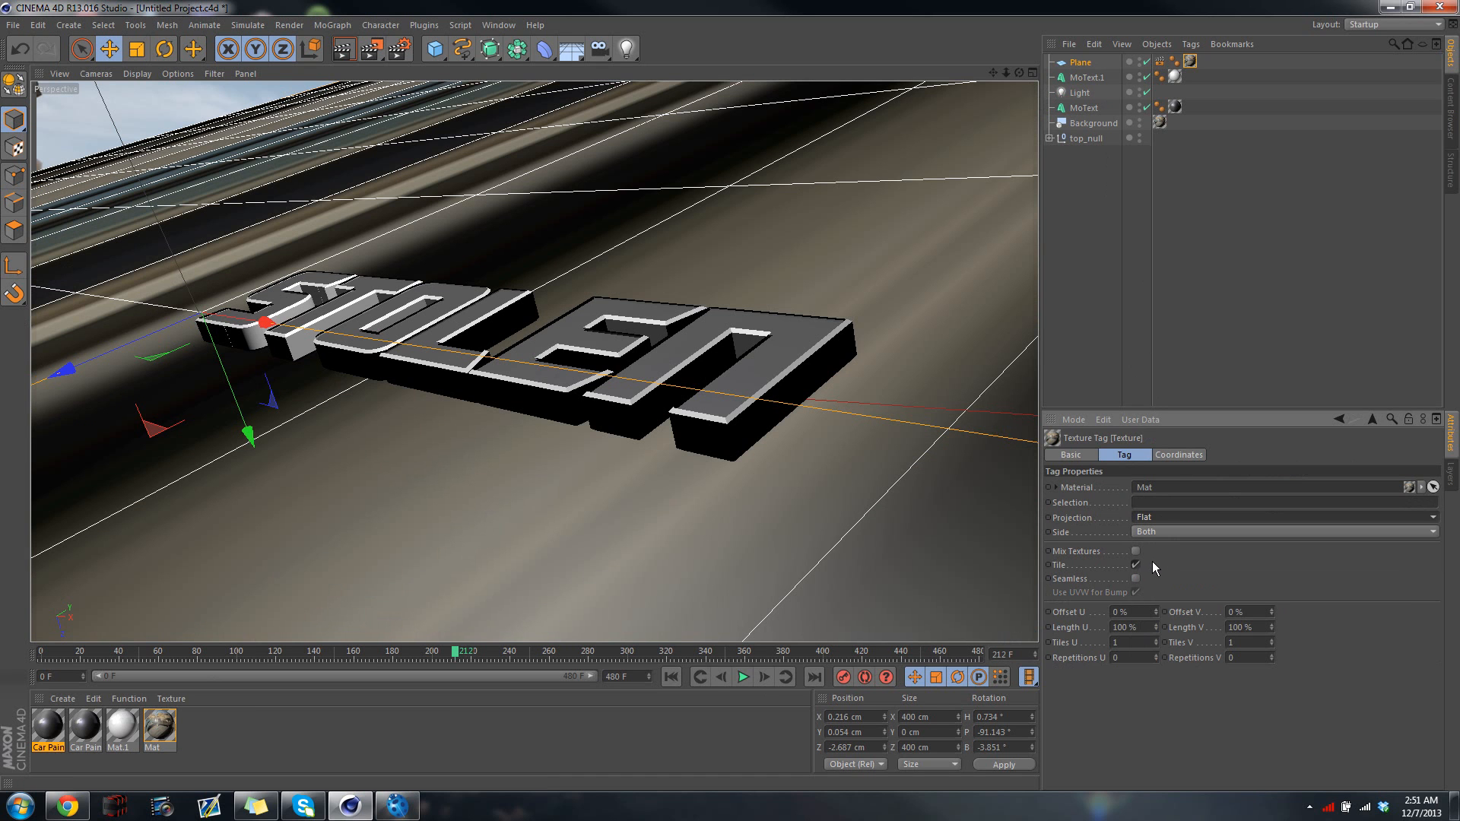
click(1161, 516)
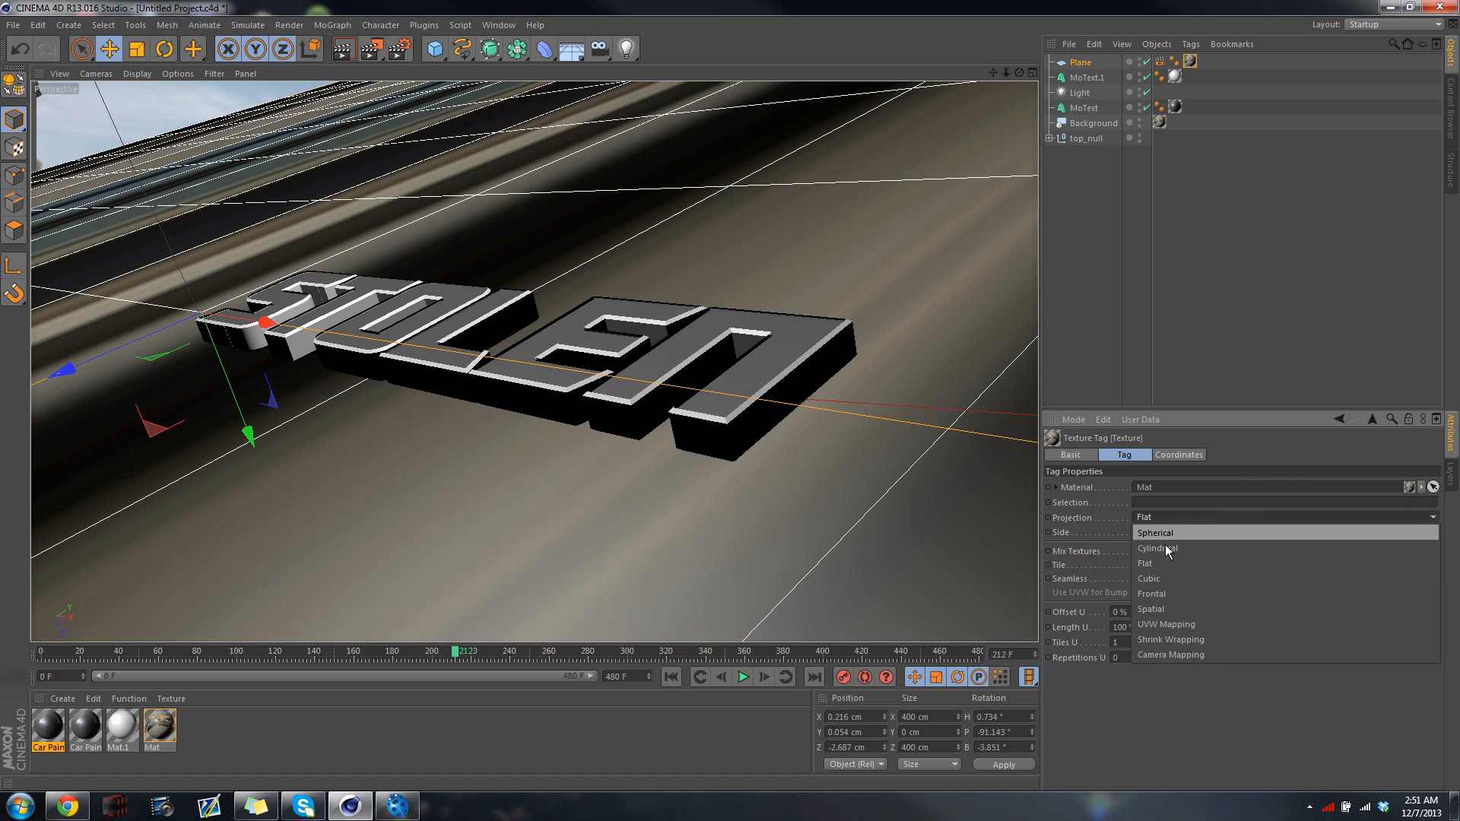
click(1170, 590)
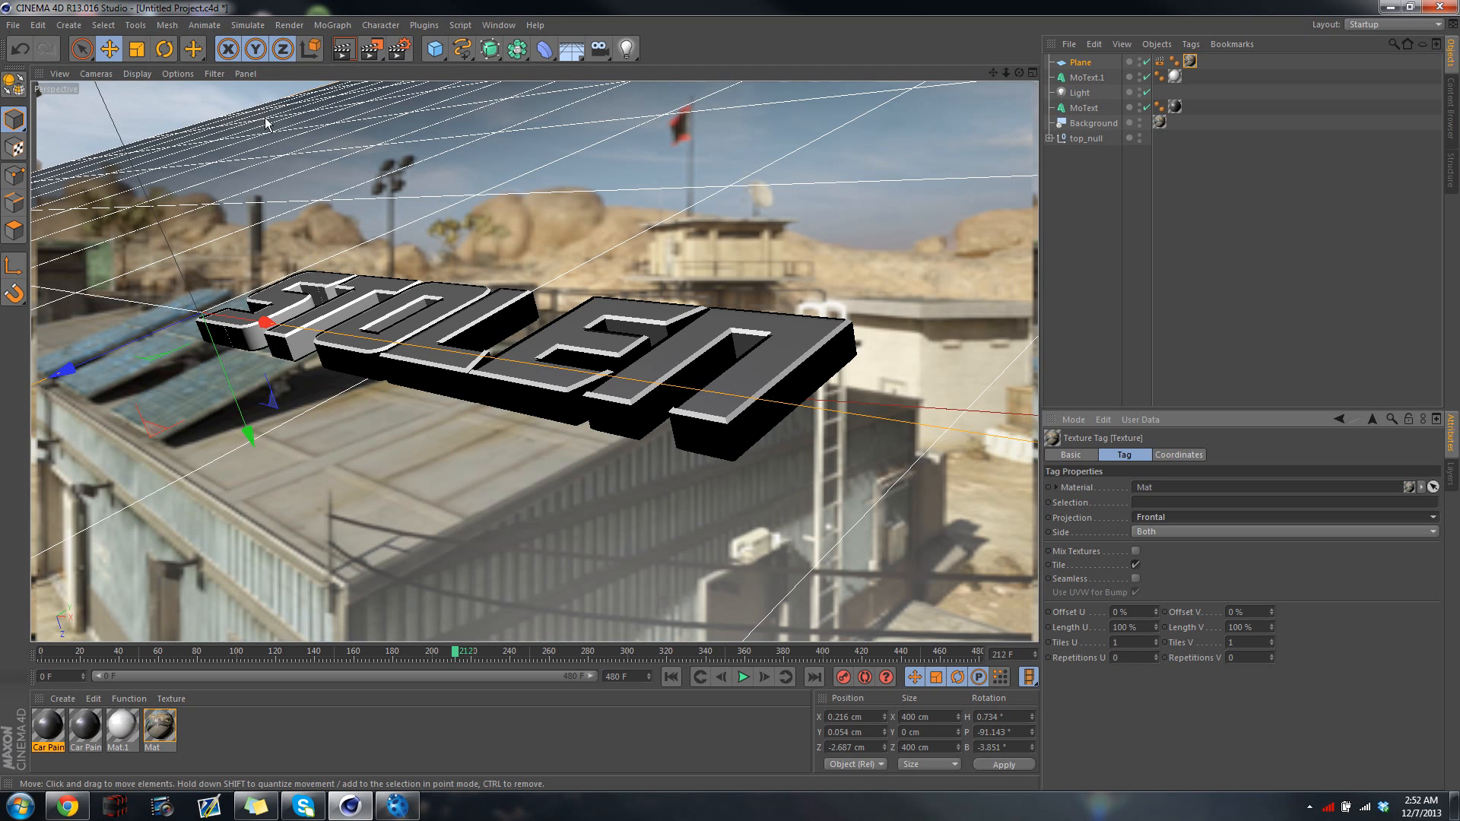
Render the view with the plane shown and hidden to compare its effect on the text, leaving the plane shown
click(343, 49)
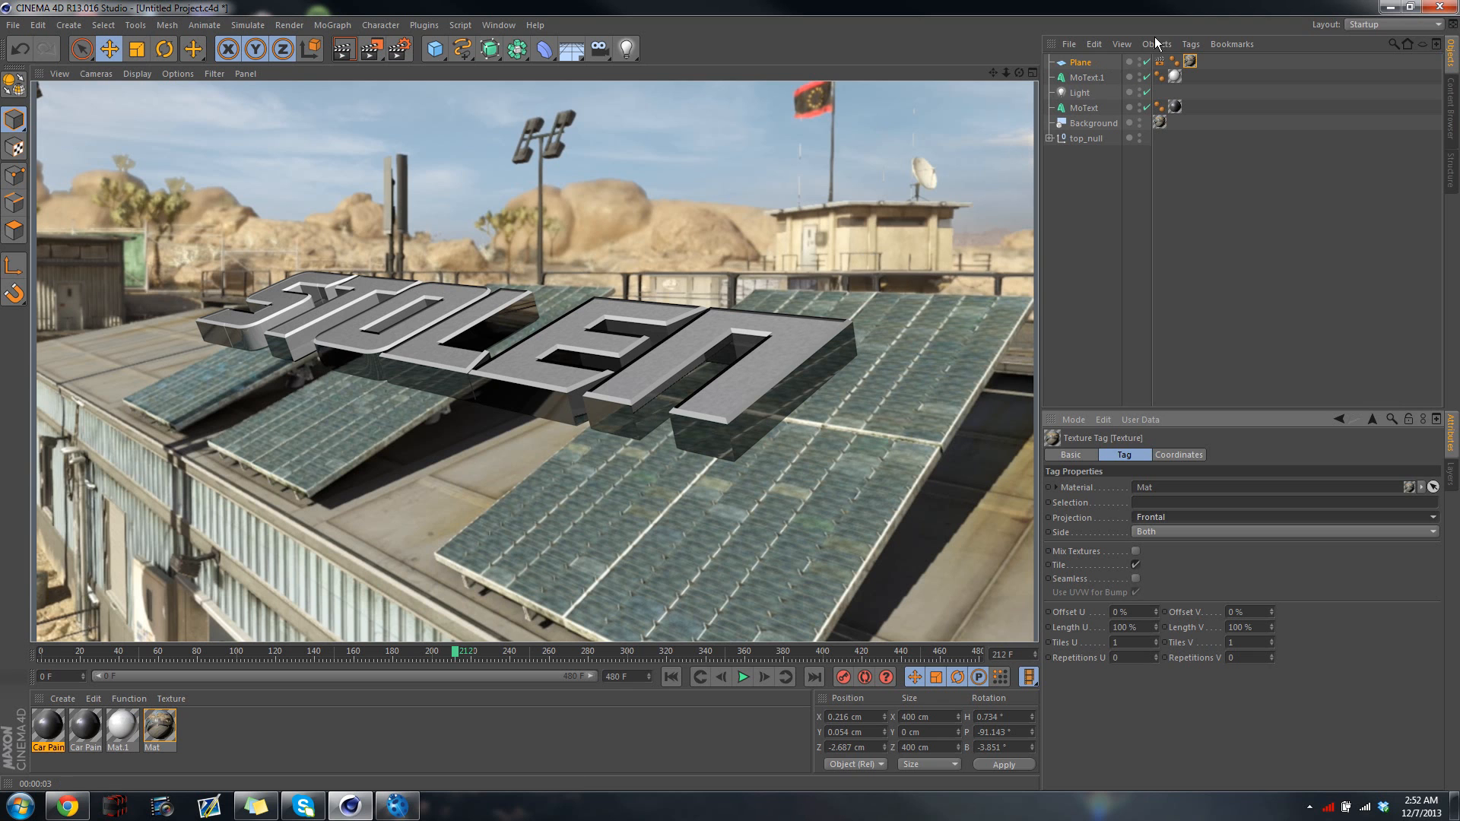
double_click(1138, 60)
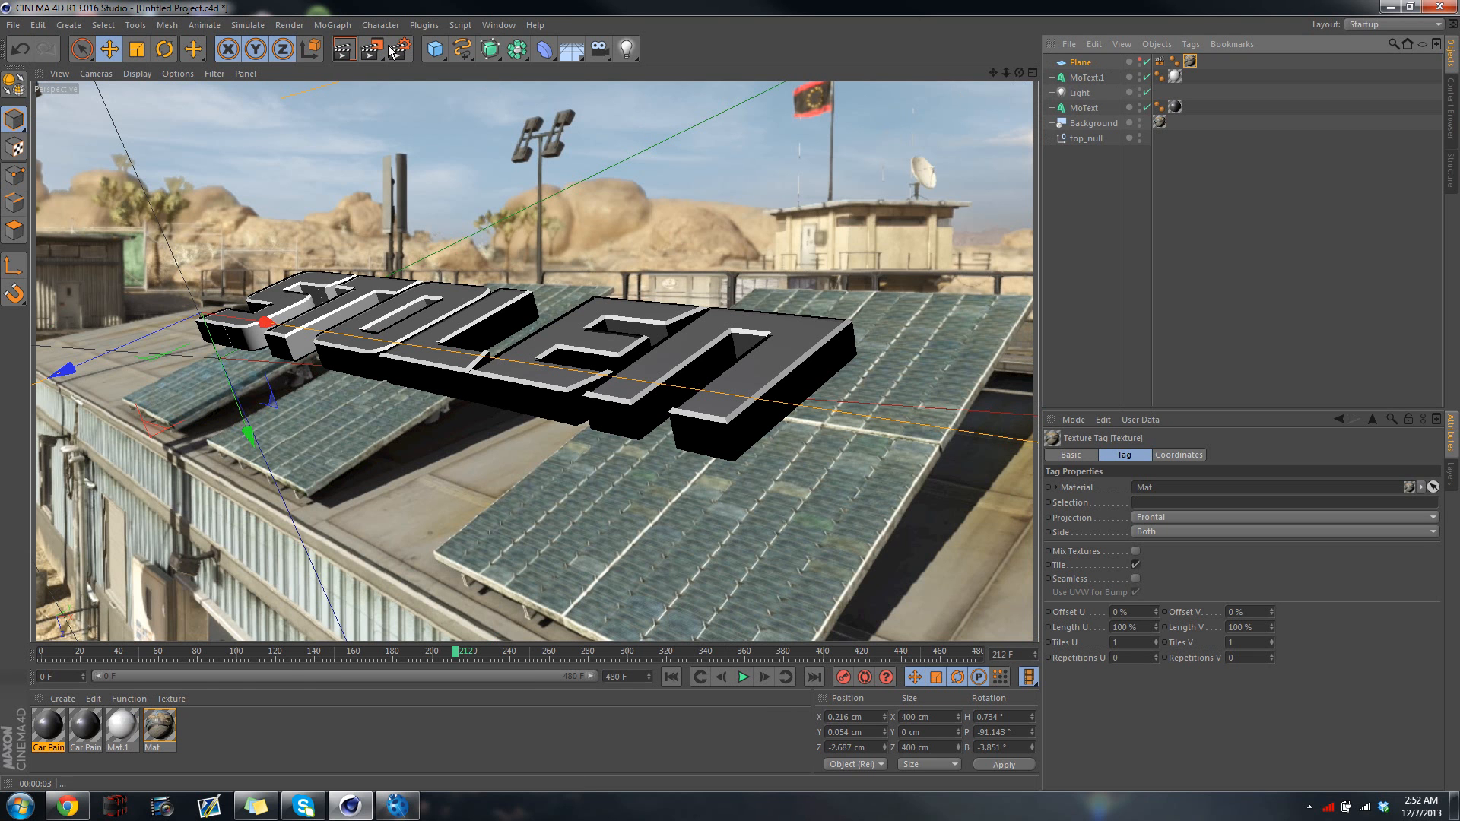
click(344, 50)
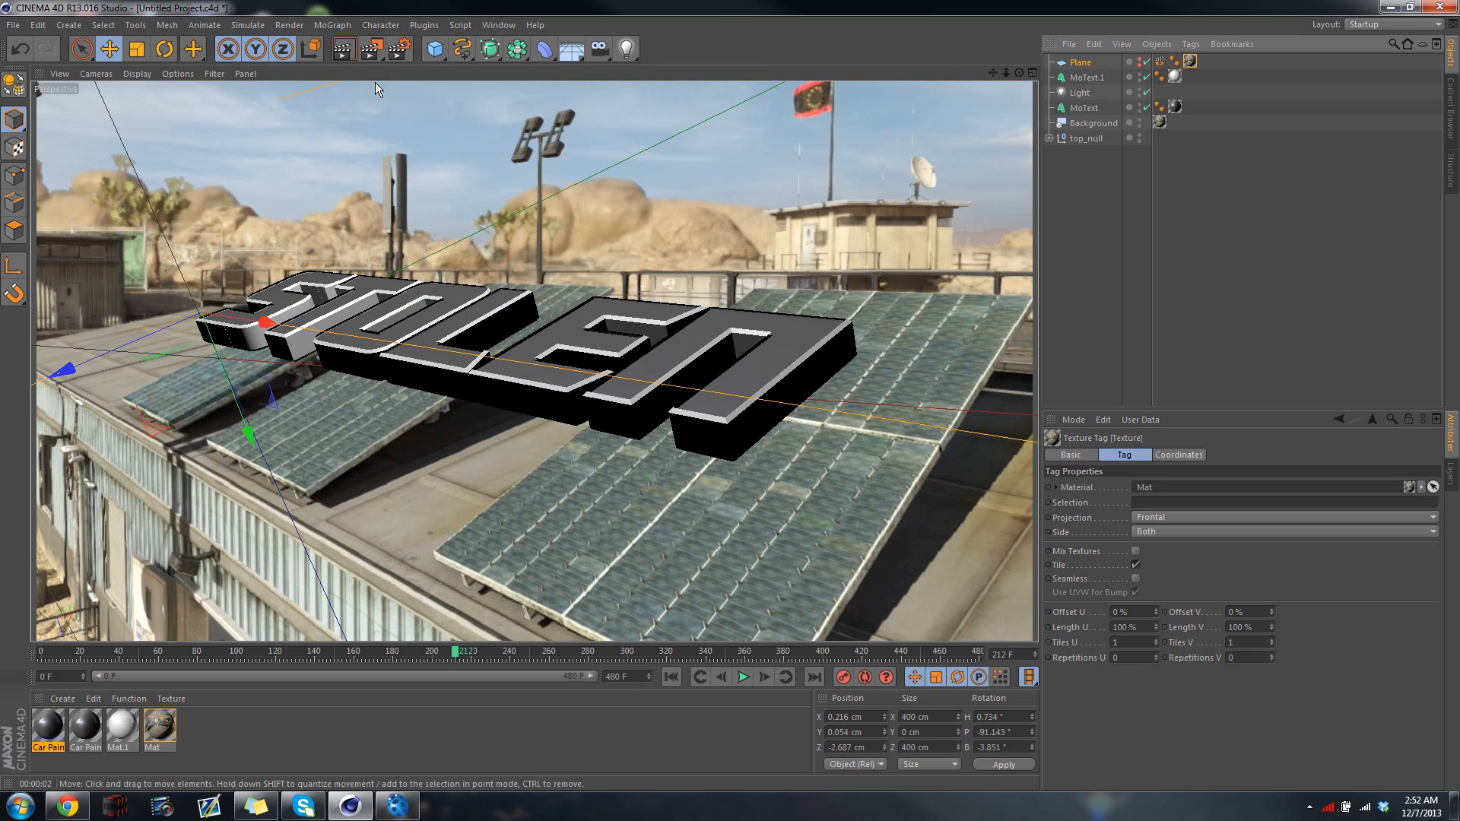
click(344, 49)
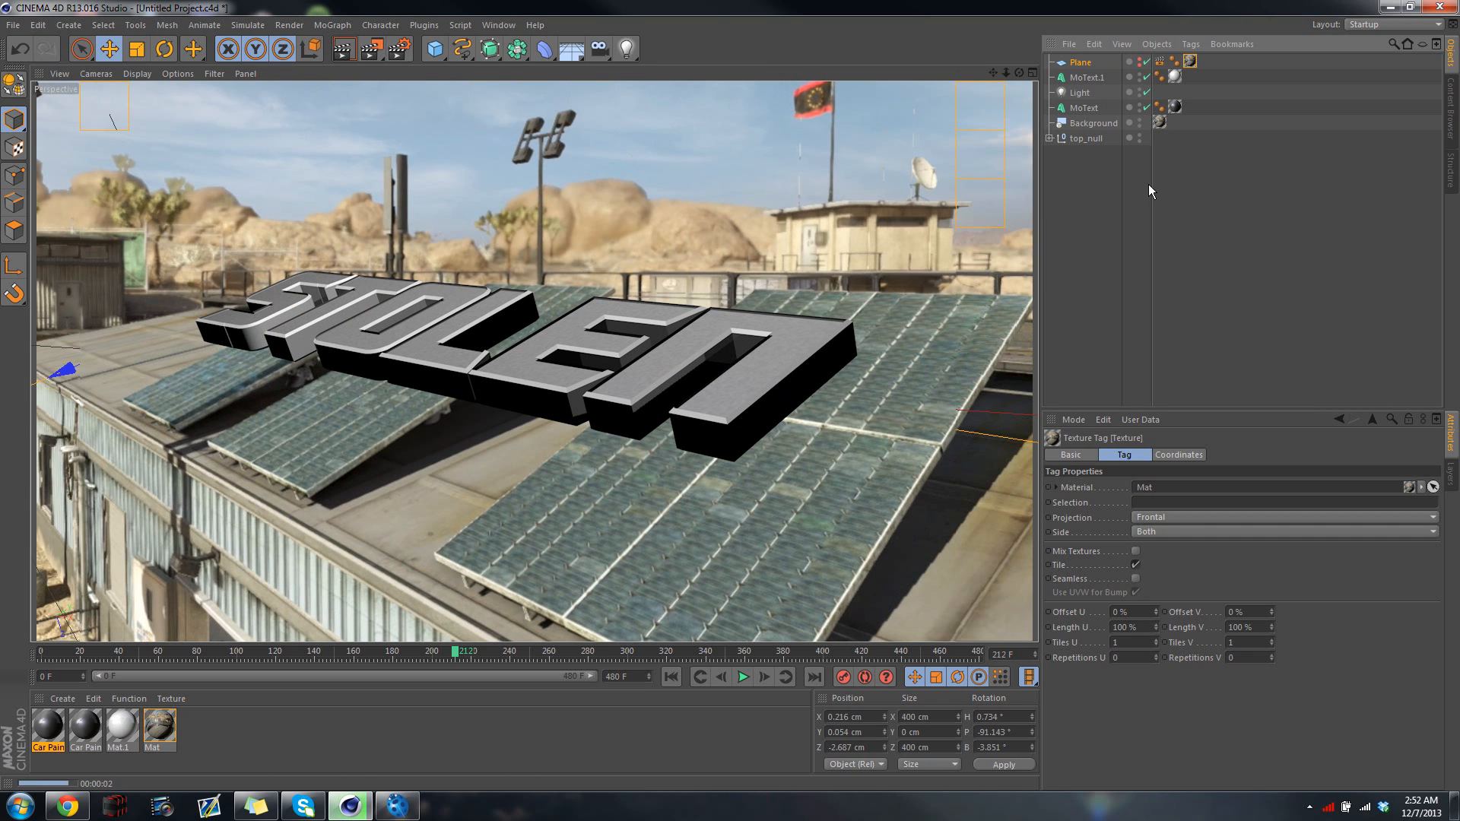
click(1139, 66)
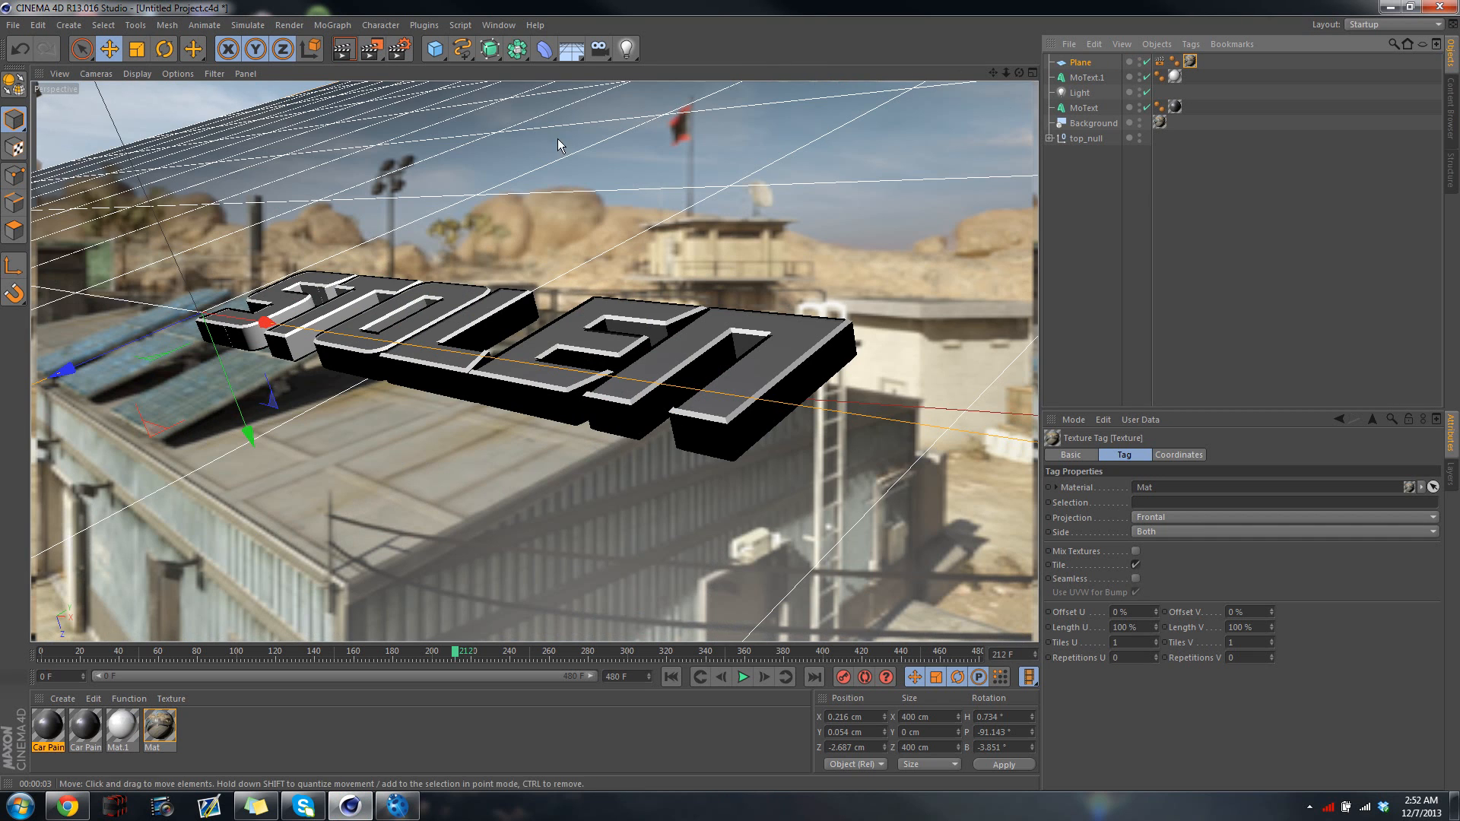
click(346, 49)
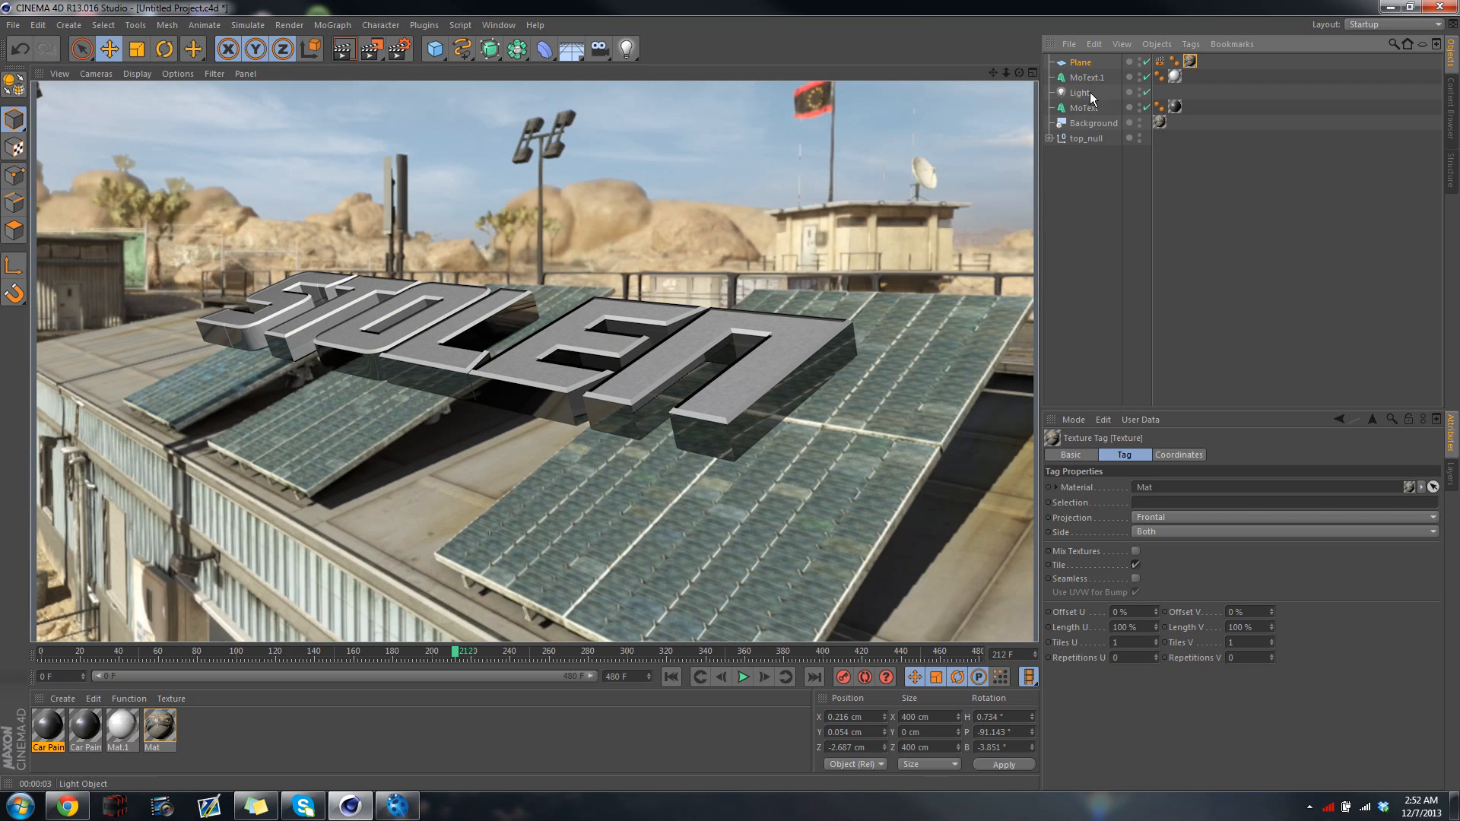
Set the light's shadow type to Shadow Maps (Soft) and render the view to check it
click(1082, 93)
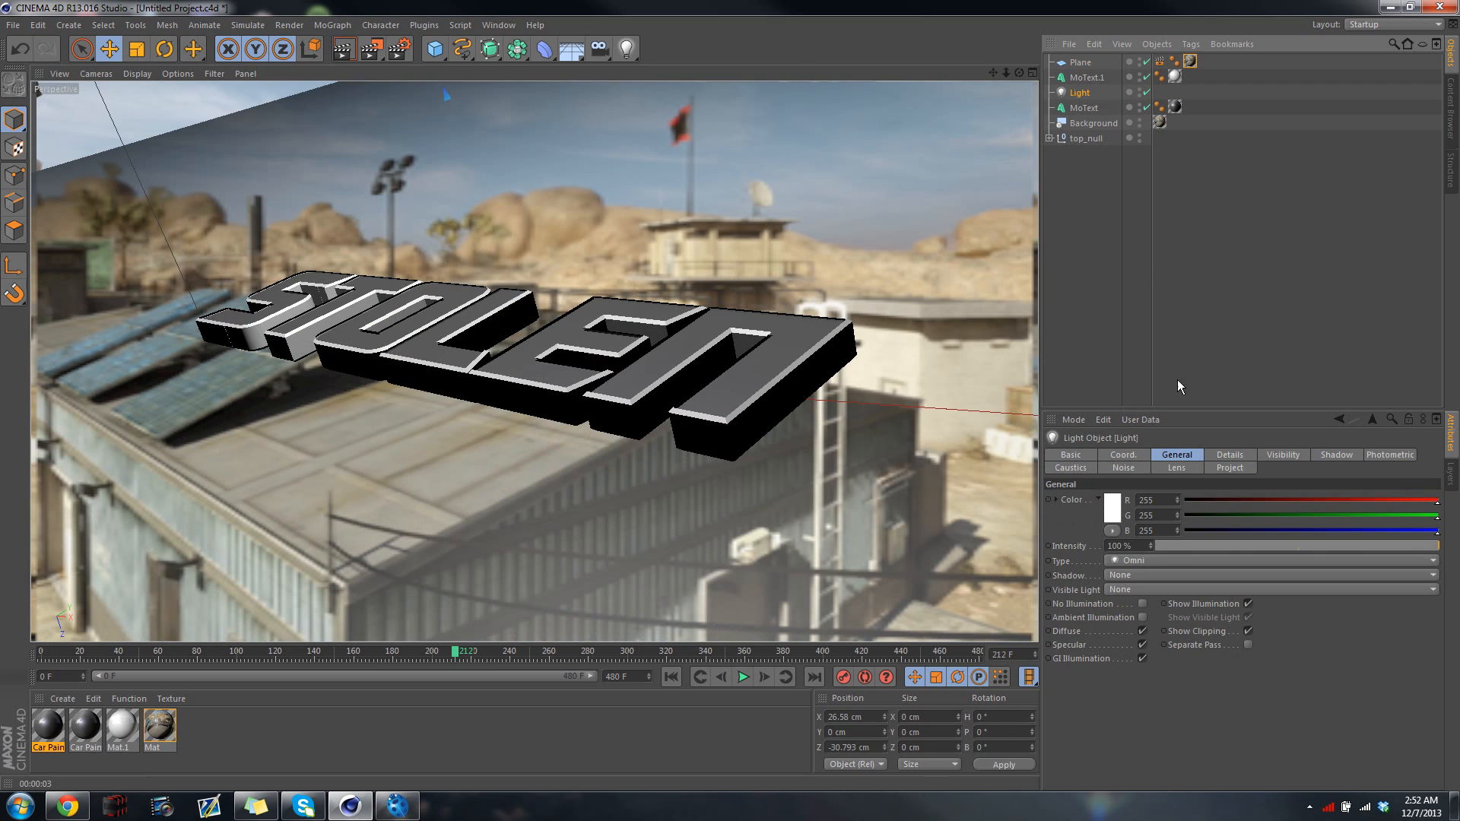
click(1133, 577)
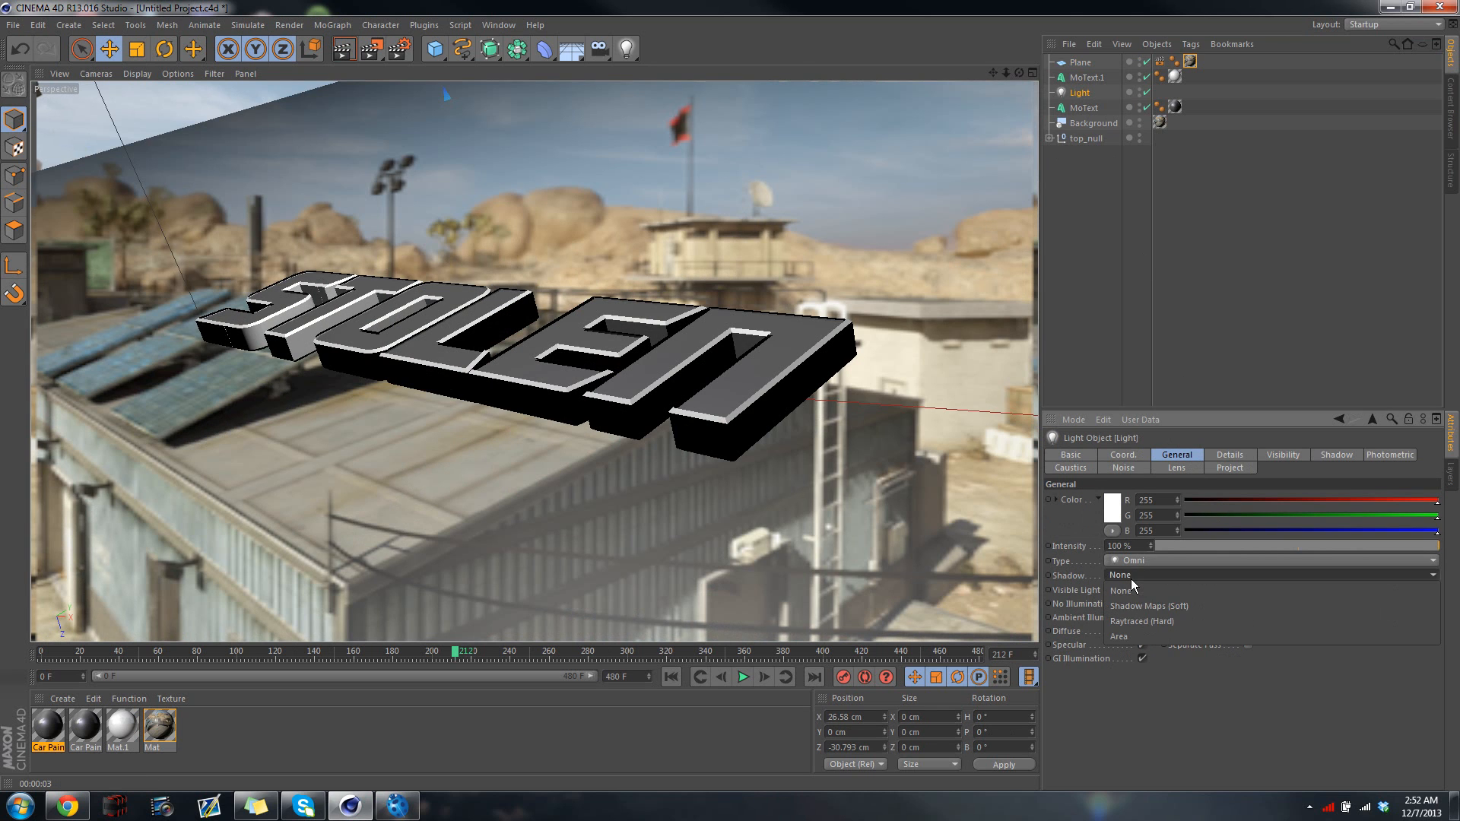
click(1163, 604)
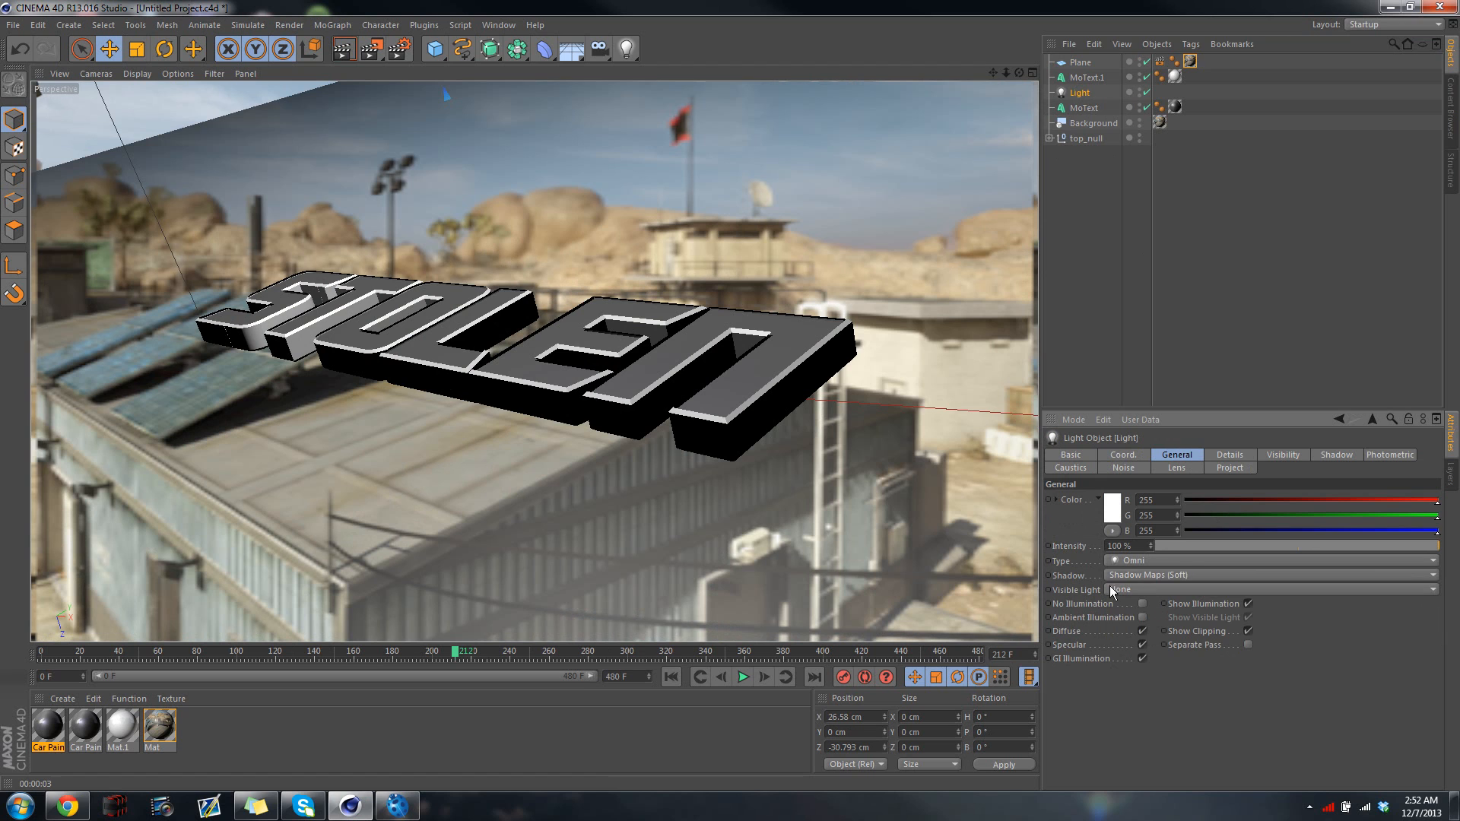
click(343, 50)
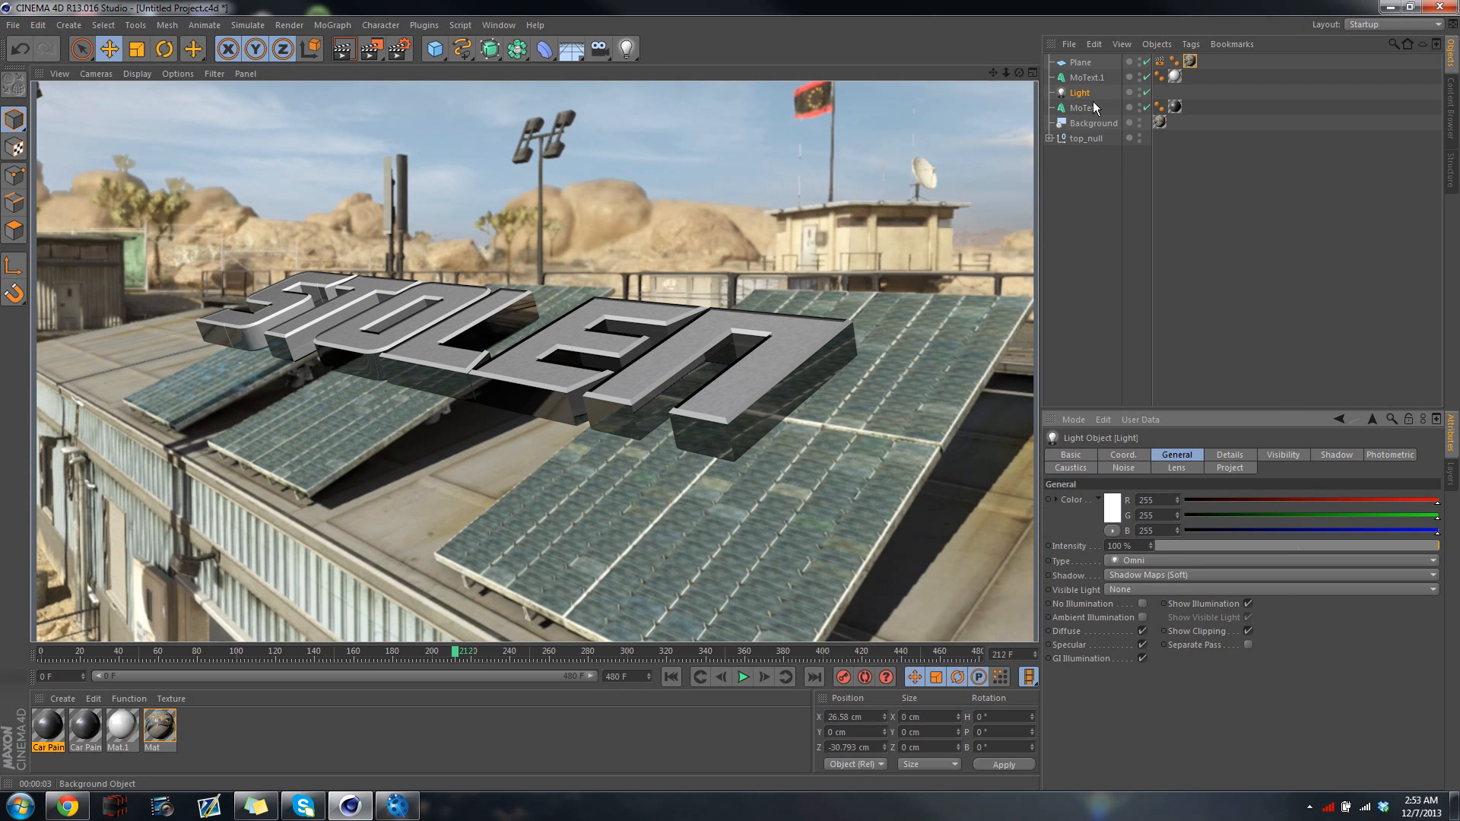
Place the plane below top_null in the object hierarchy, test-render, and lower it beneath the text to about Z -1.1 cm
drag(1079, 62, 1085, 157)
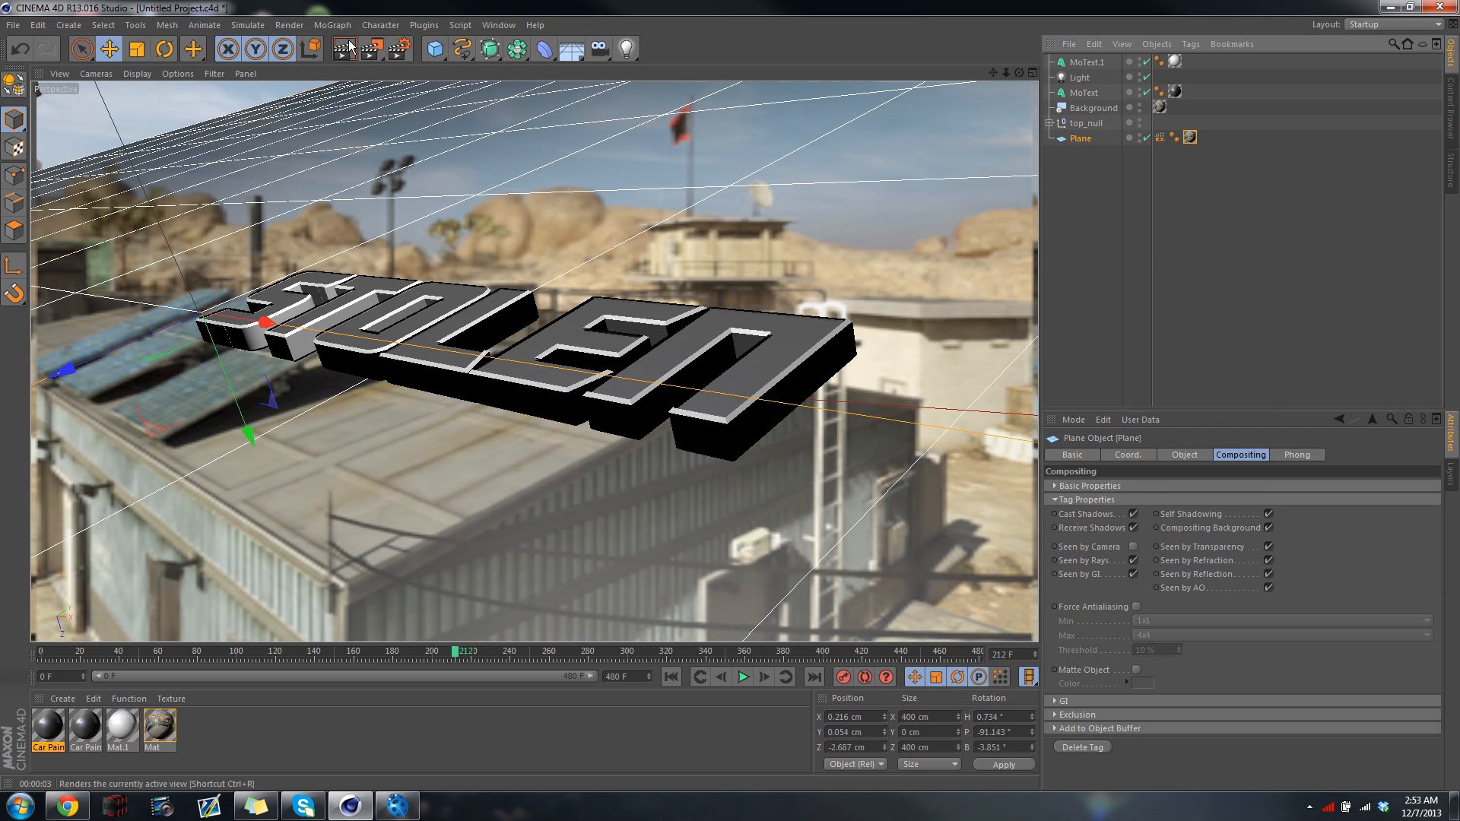
click(346, 50)
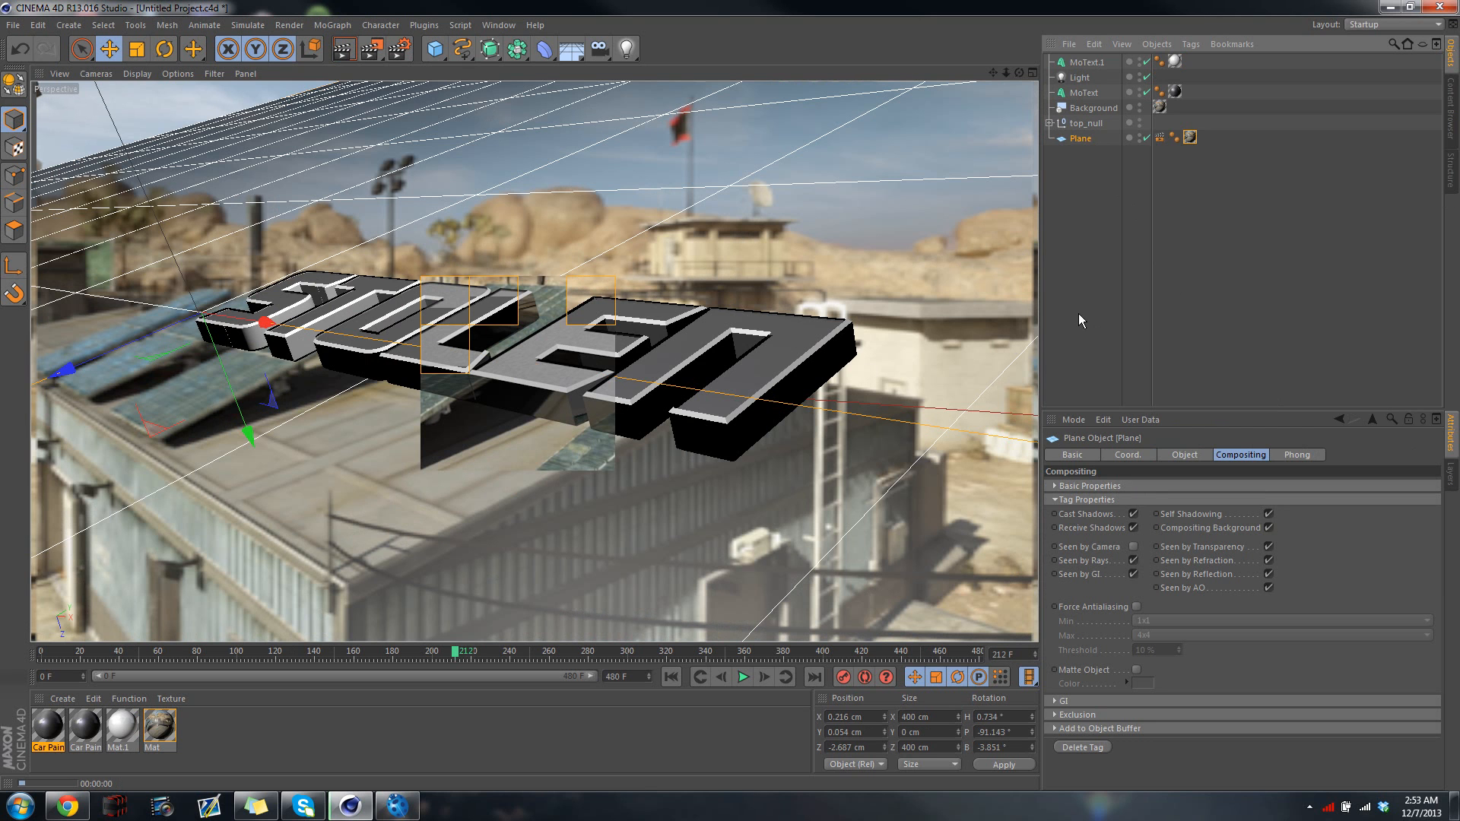
click(1088, 137)
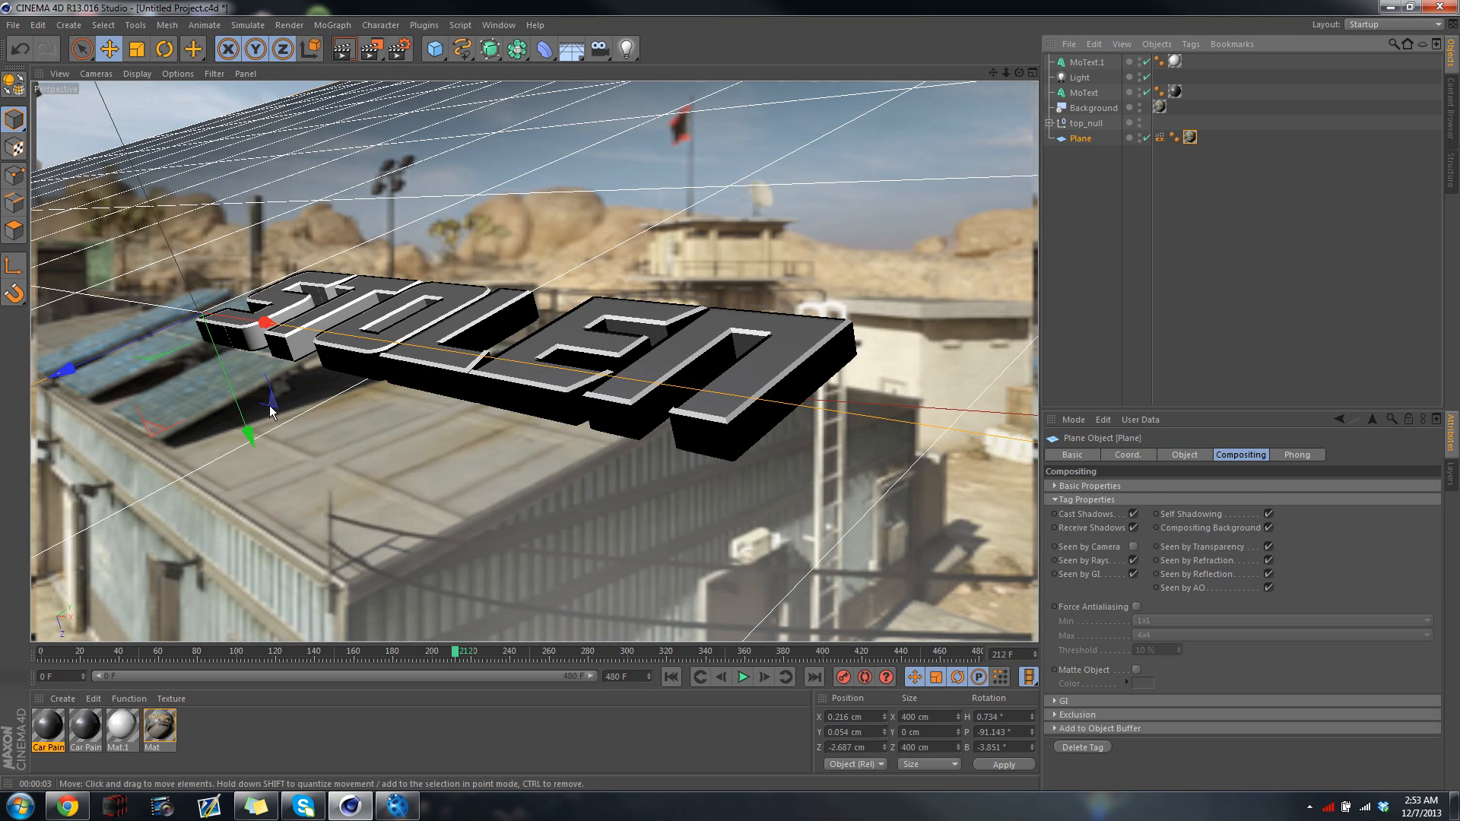
drag(249, 434, 256, 469)
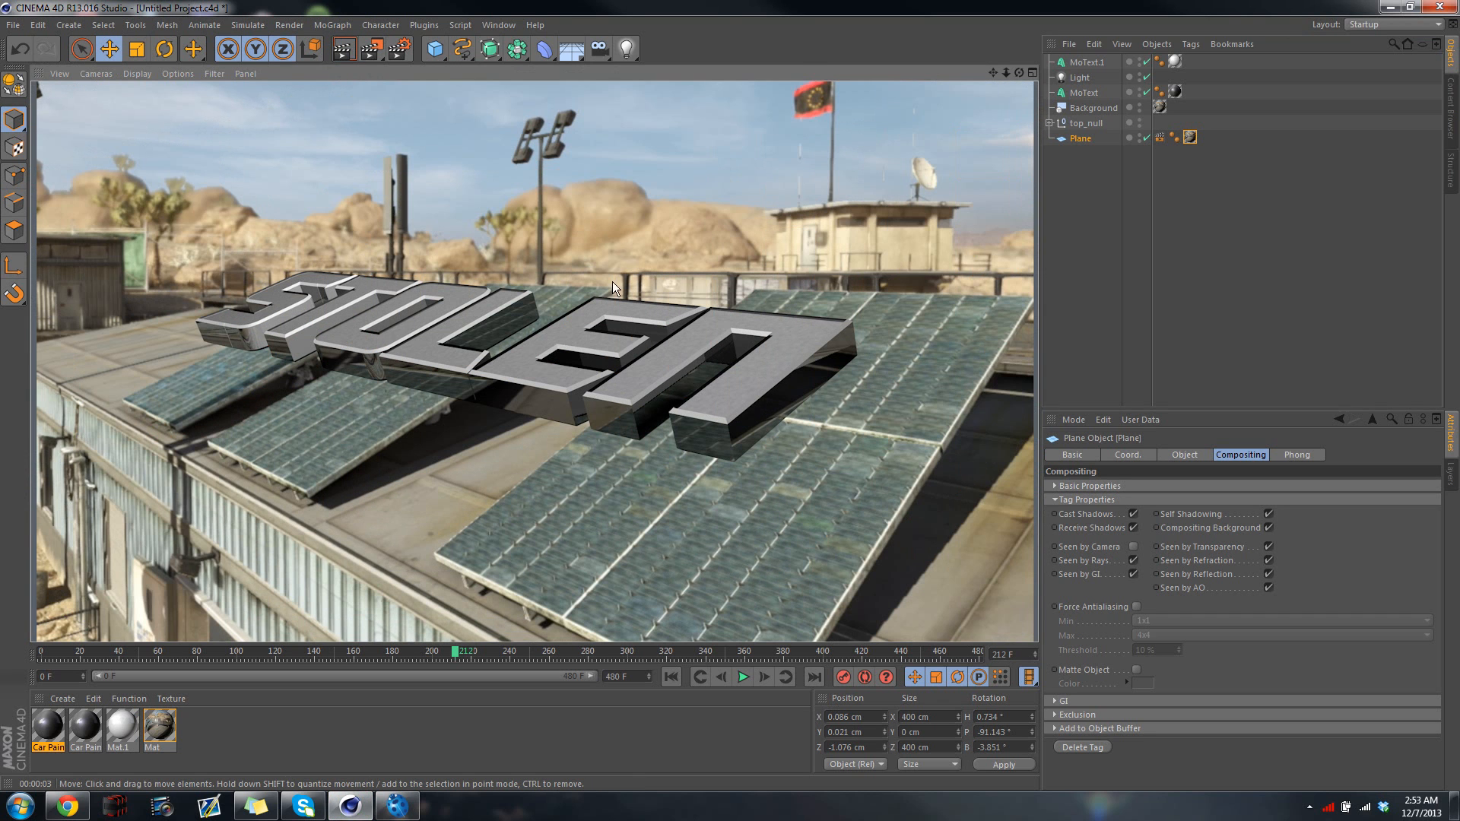
Lower the plane farther beneath the text along its normal to about Z 7.7 cm and go to frame 187
click(1074, 144)
drag(1018, 73, 909, 96)
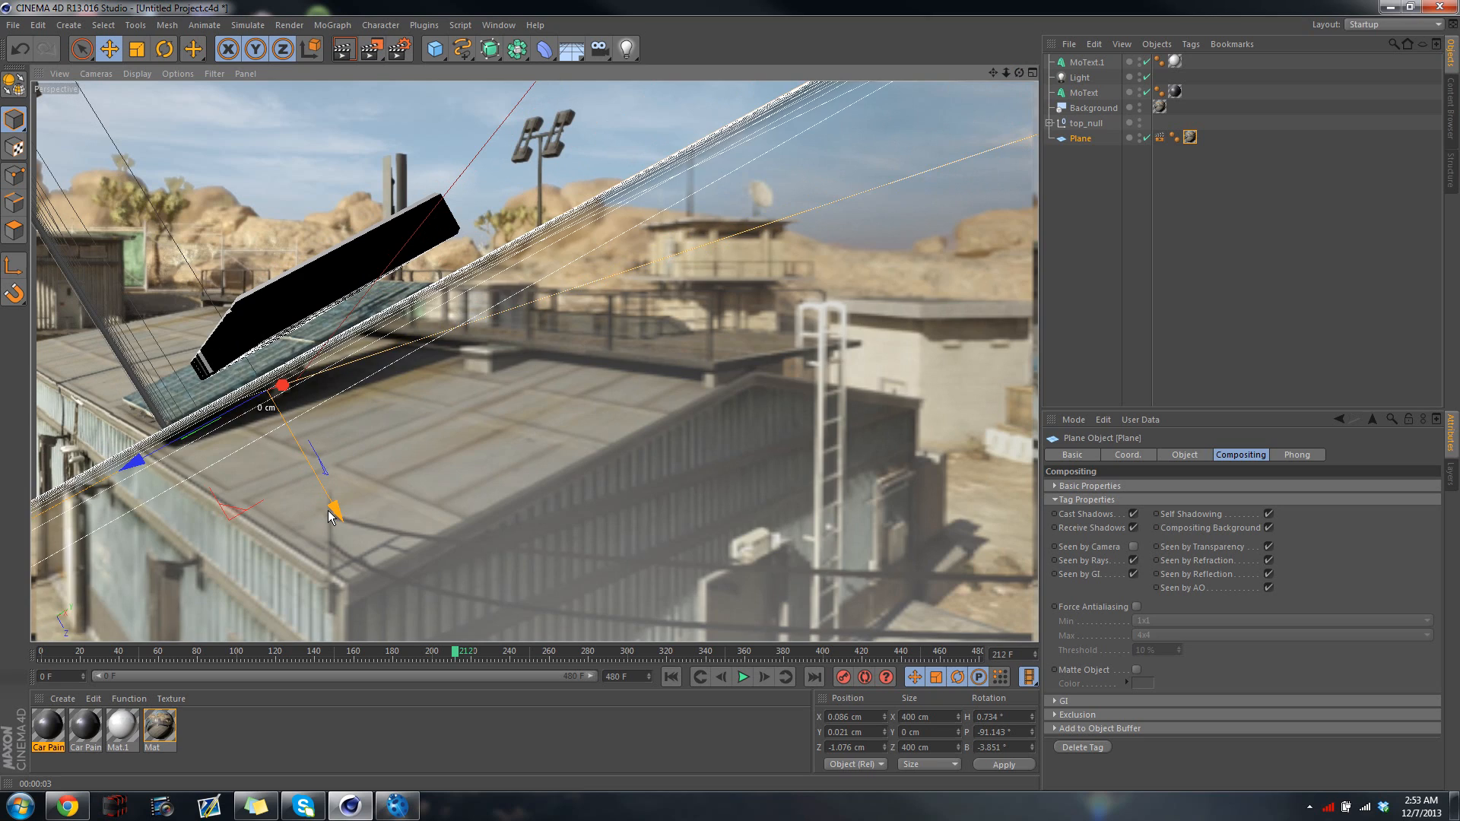
drag(329, 516, 384, 628)
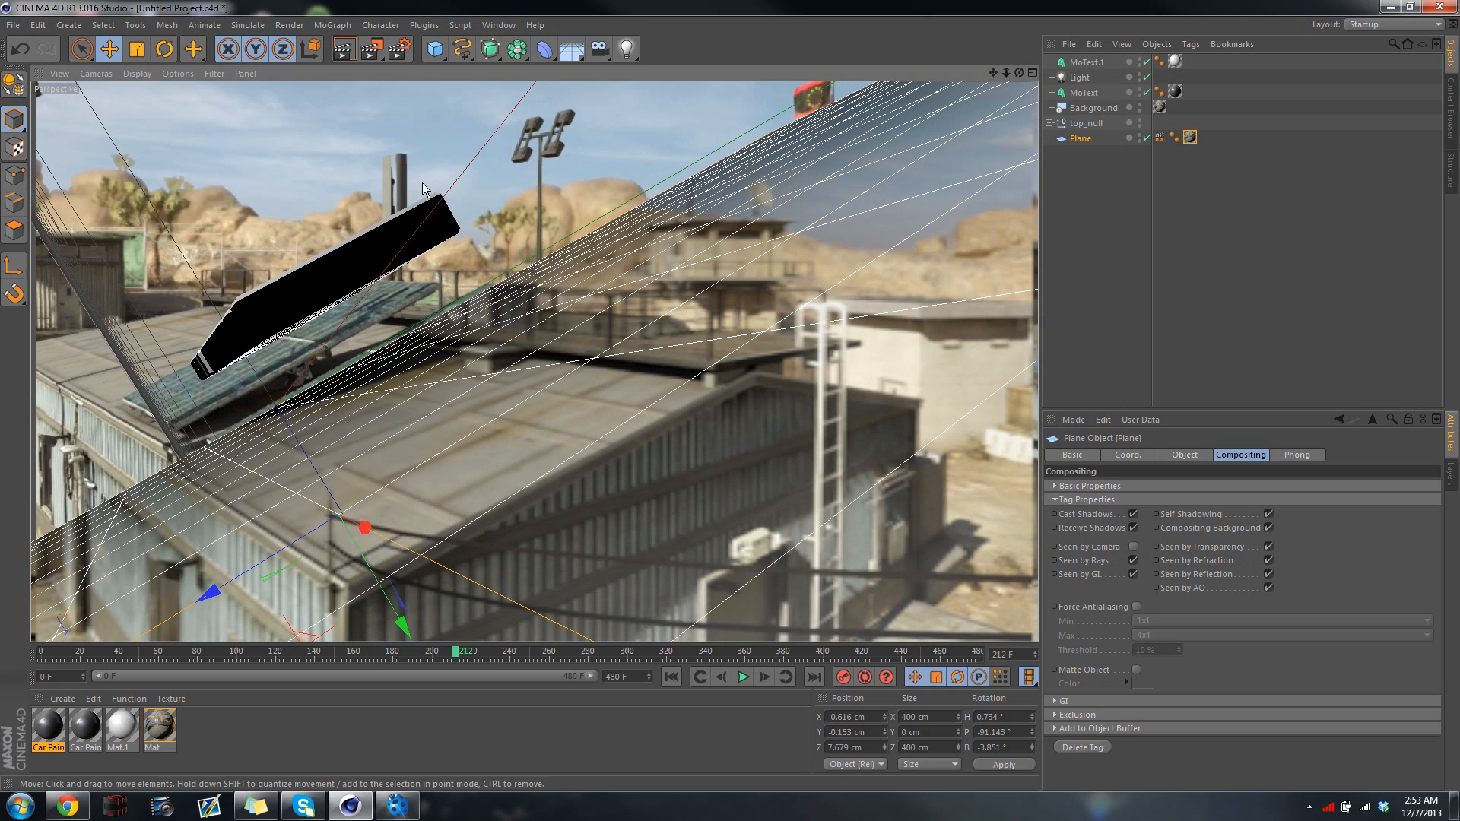
click(403, 654)
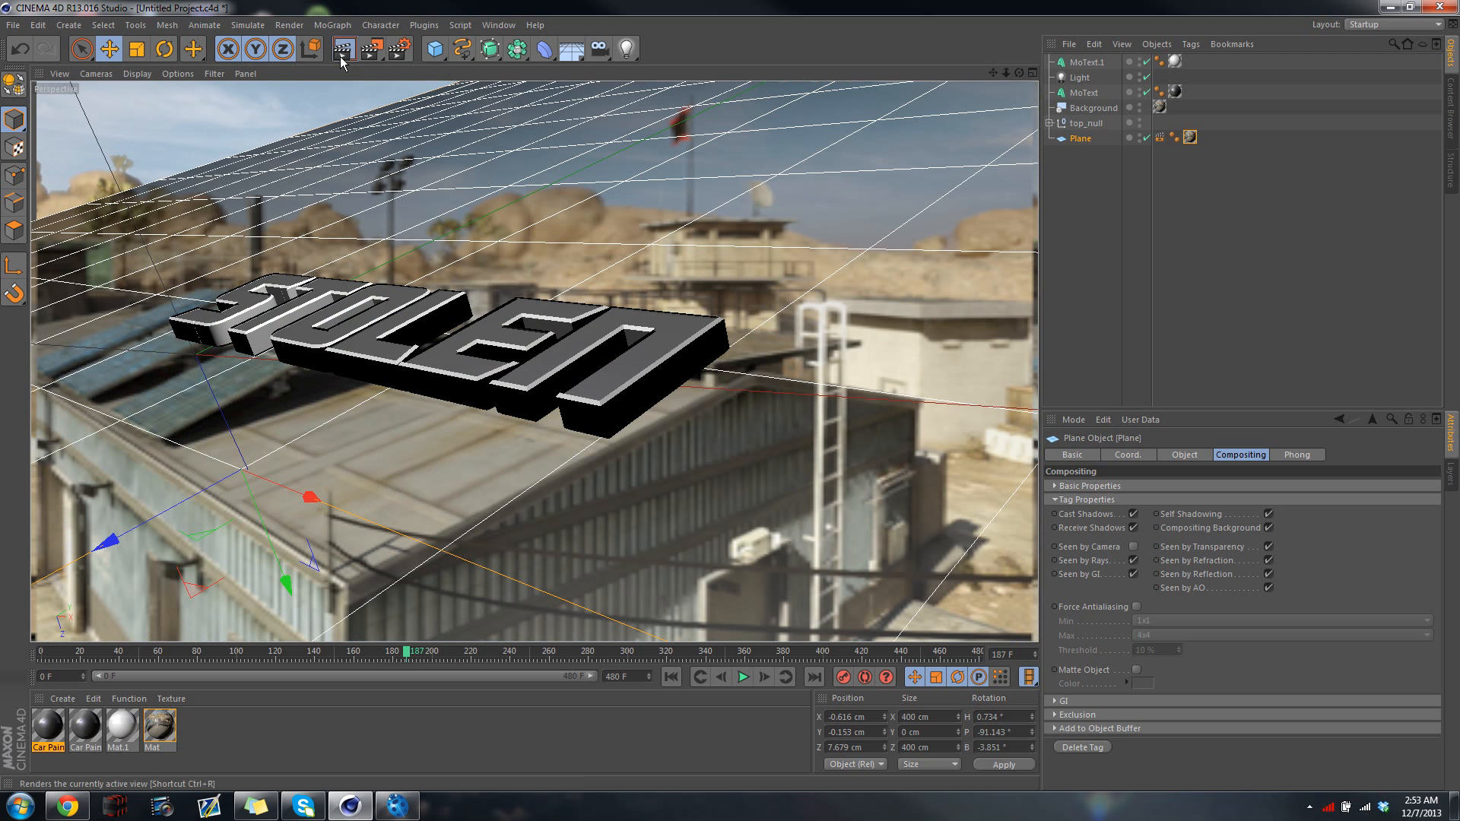
Render the view at frame 187, enable Seen by Camera in the plane's compositing tag, and render the view again
click(341, 61)
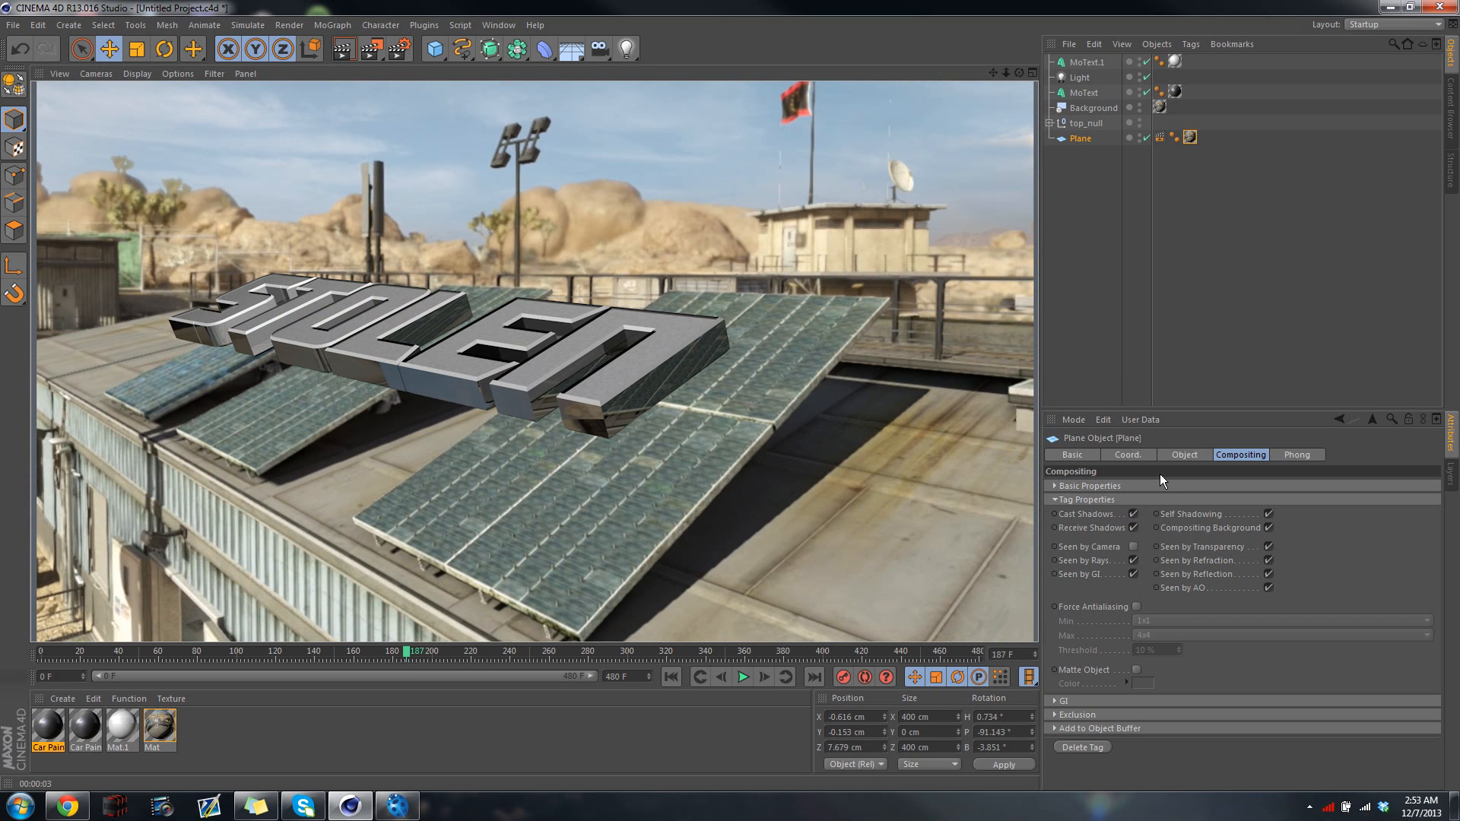
click(1082, 79)
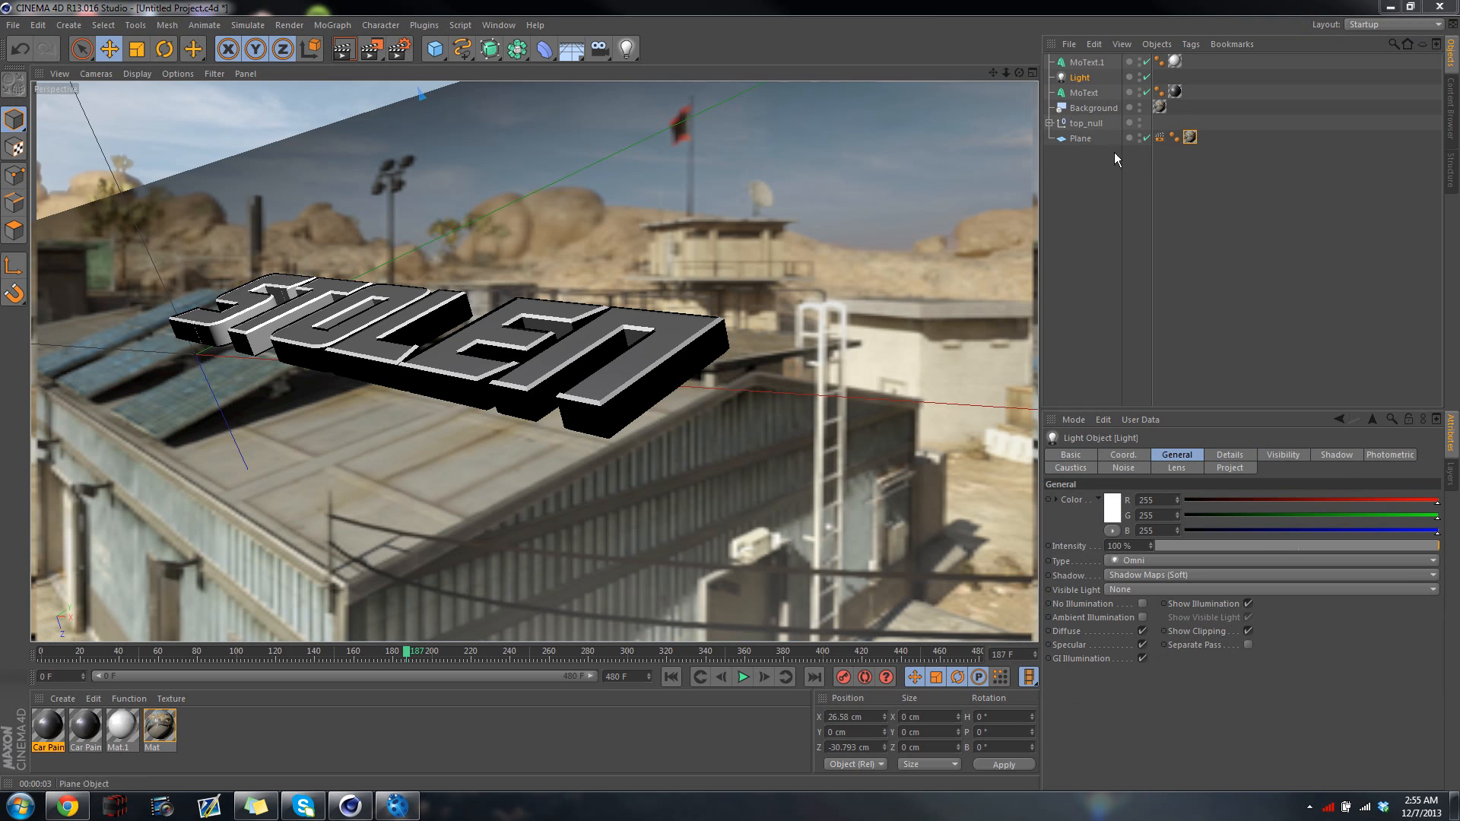
click(1161, 139)
click(1161, 138)
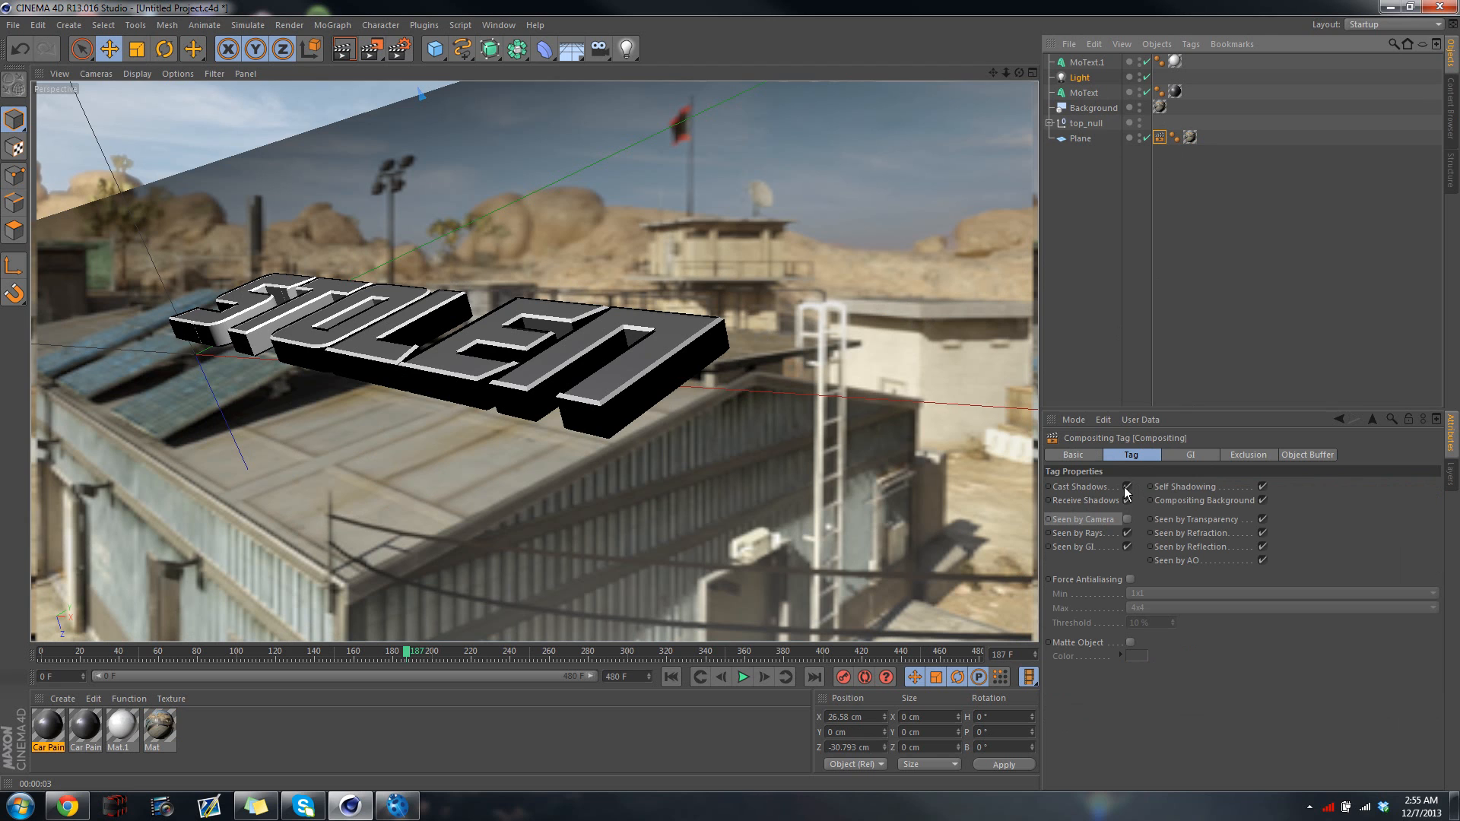
click(1126, 519)
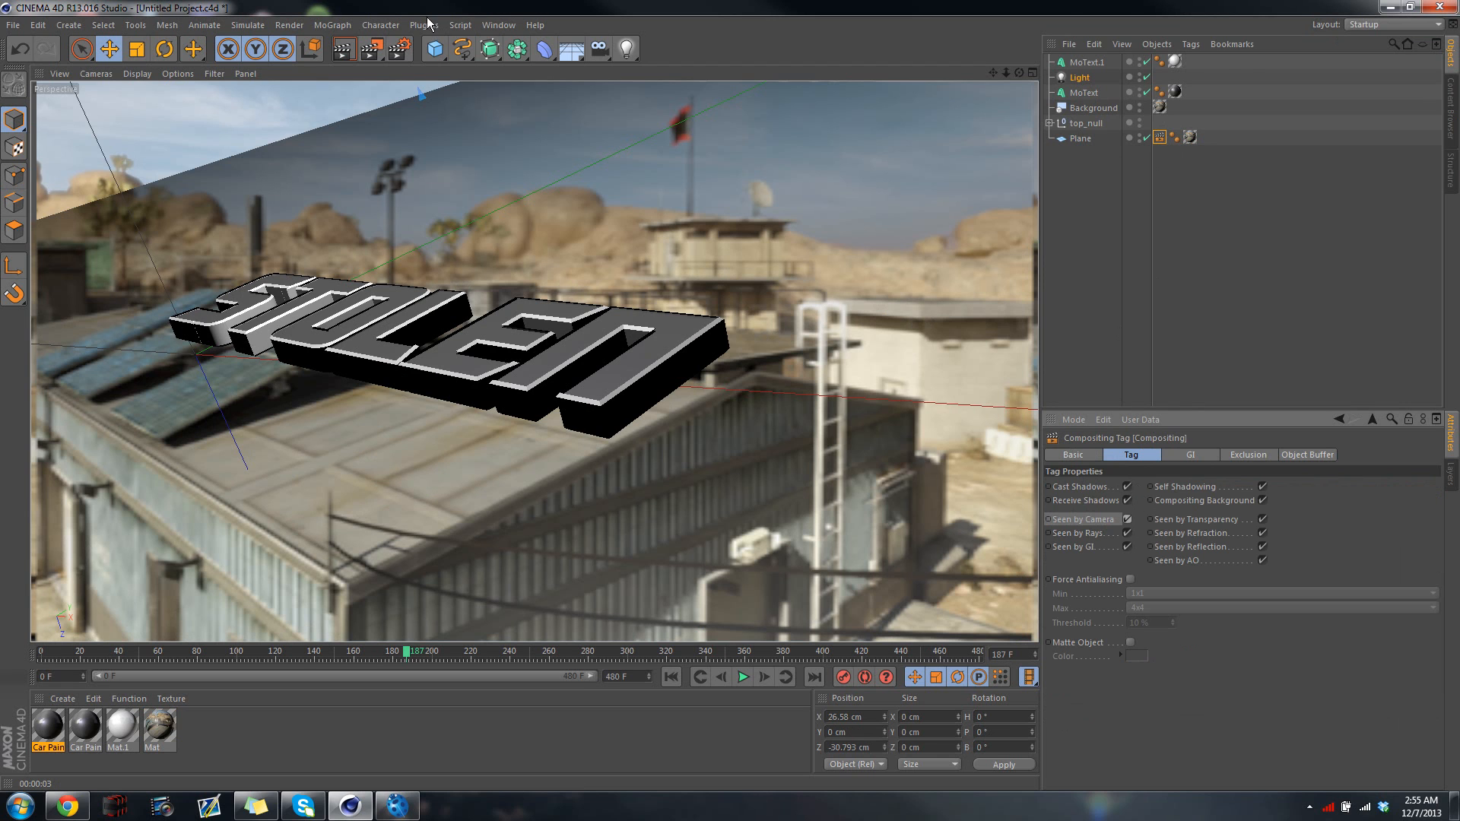
click(353, 51)
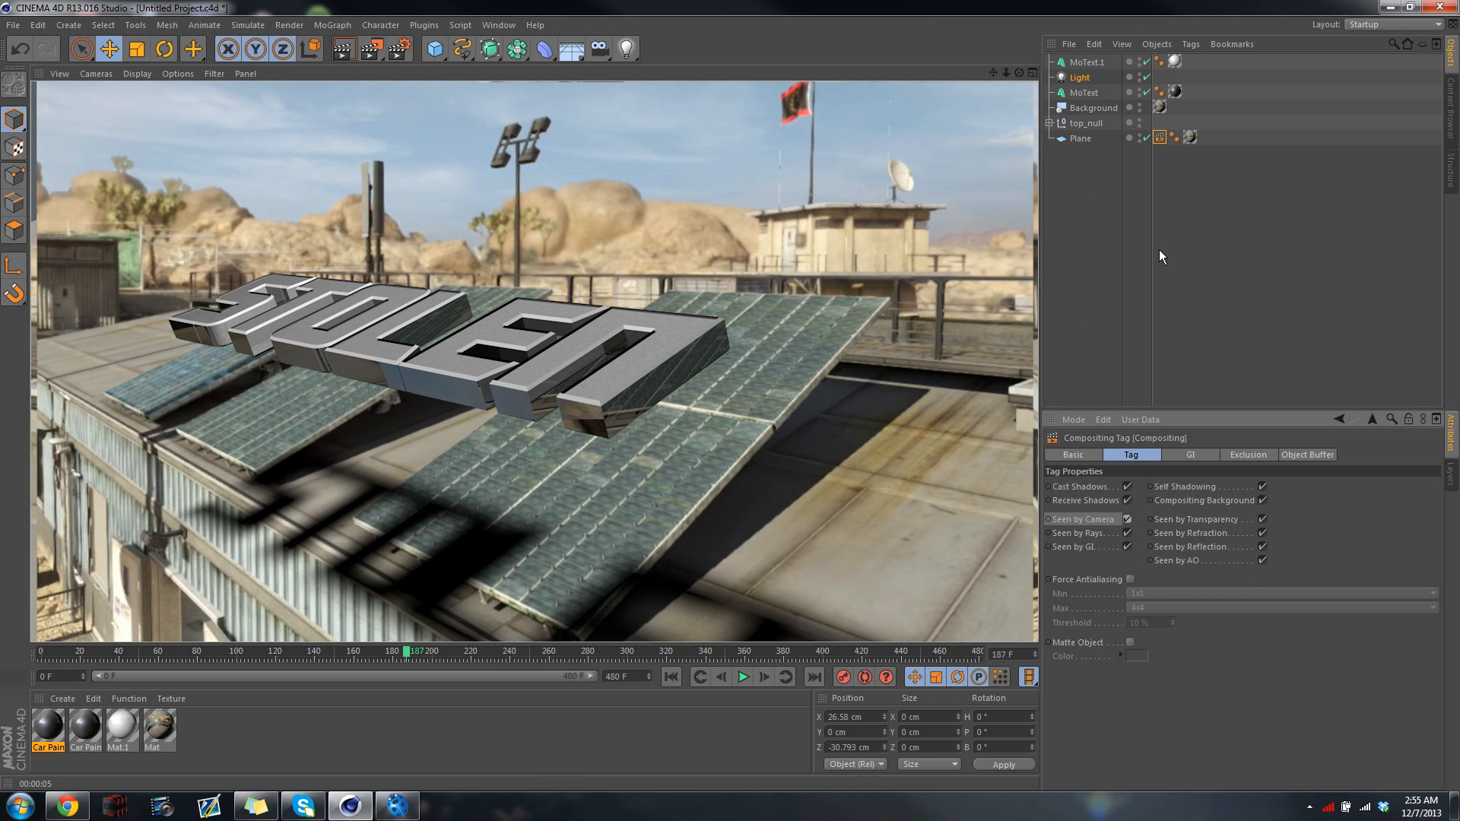
Raise the plane toward the underside of the text to about Z -0.7 cm and render the view
click(1083, 139)
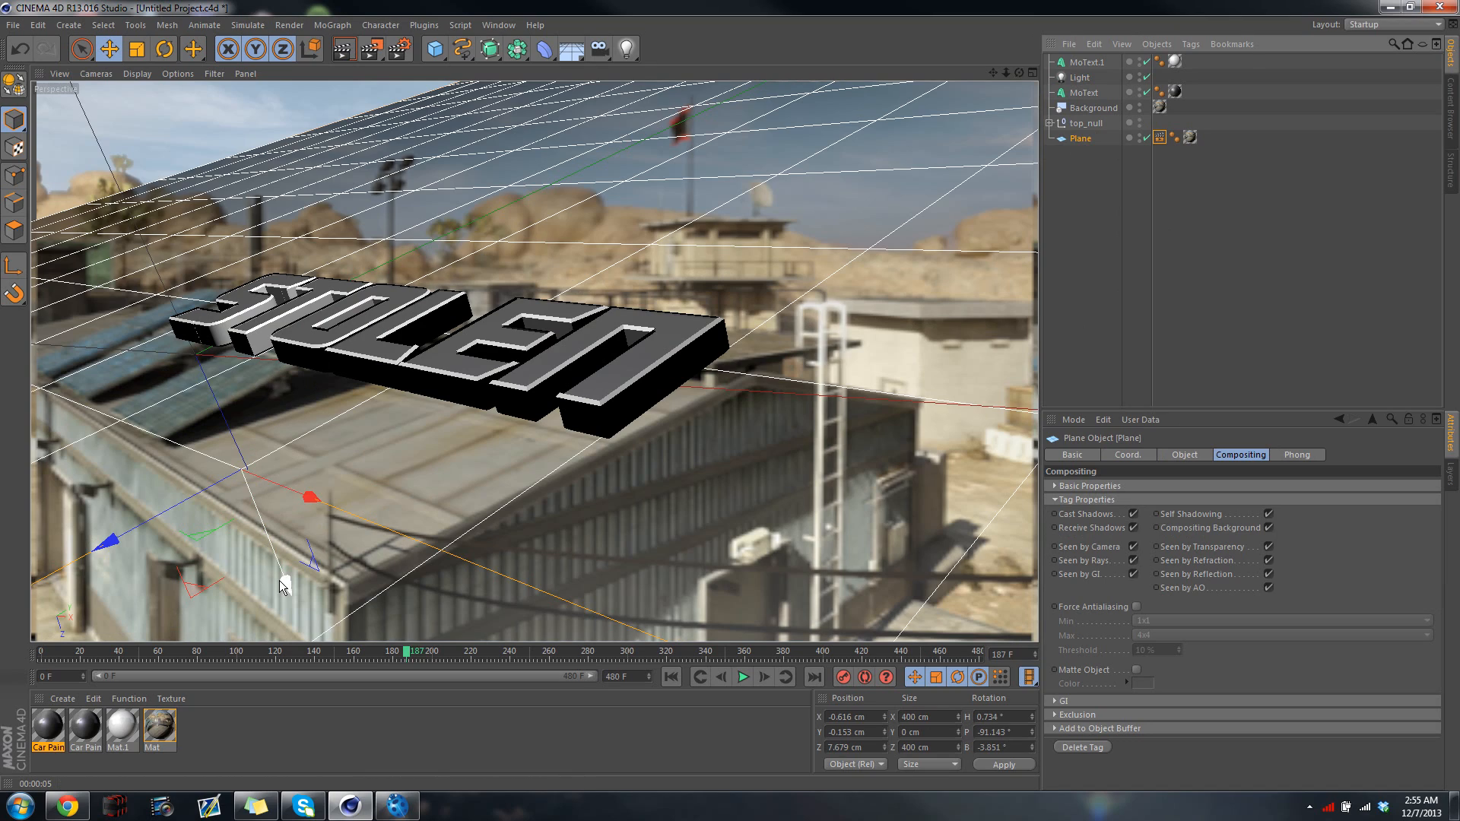
drag(279, 581, 202, 479)
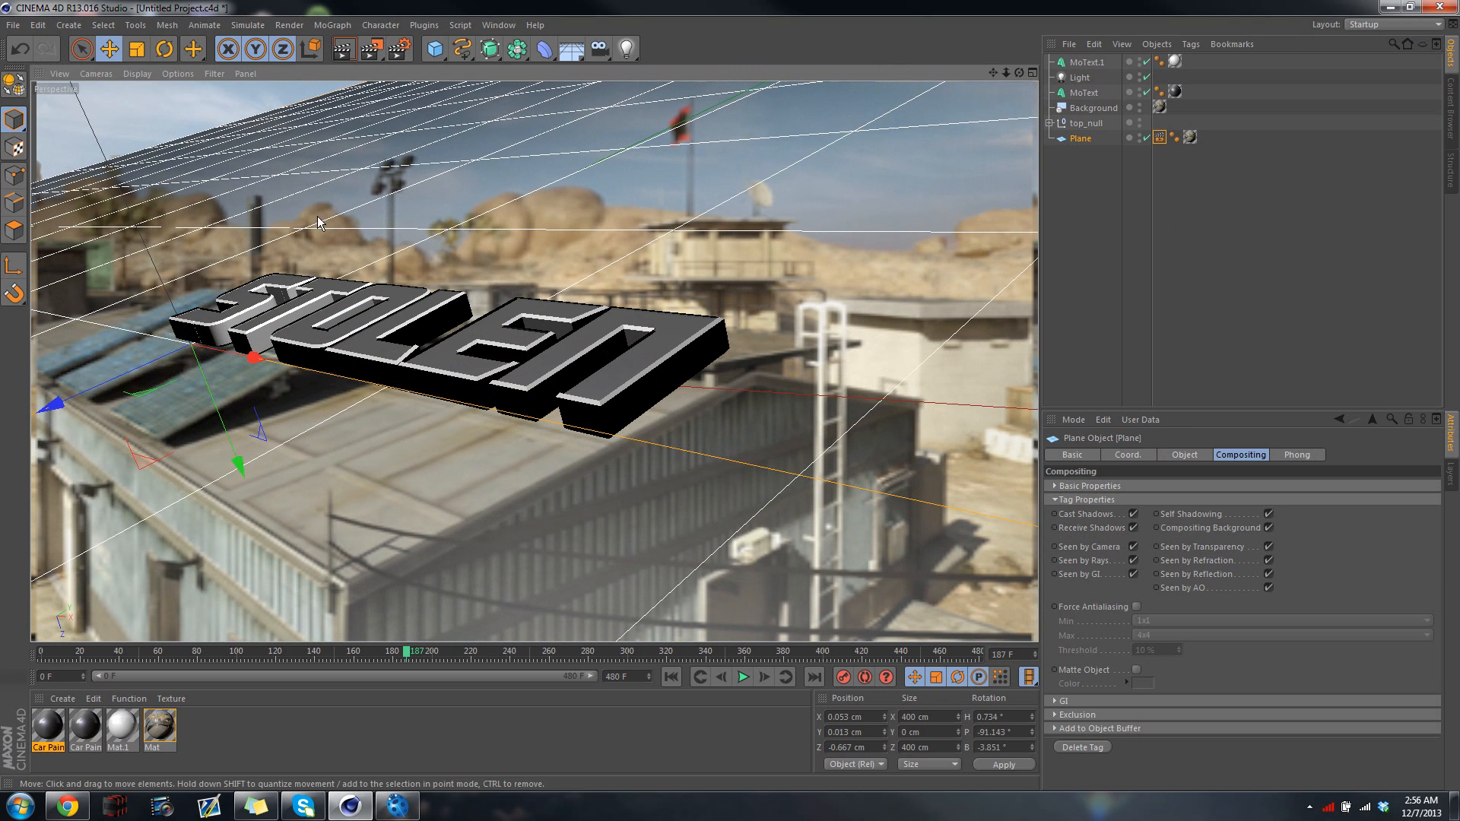
click(342, 58)
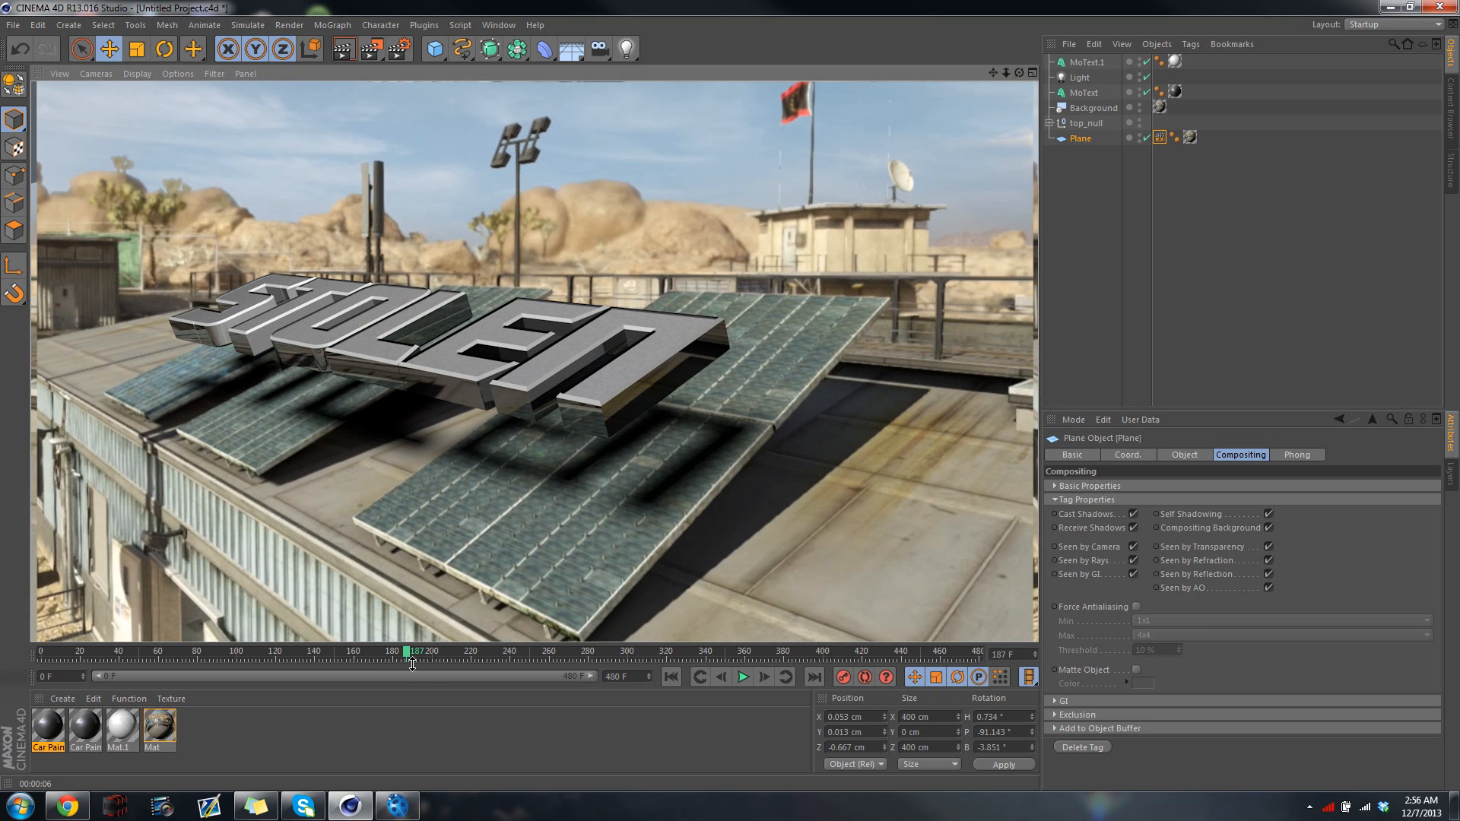
Test-render frame 310 to check the text's shadow and reflections, and return to frame 179
drag(406, 655, 648, 668)
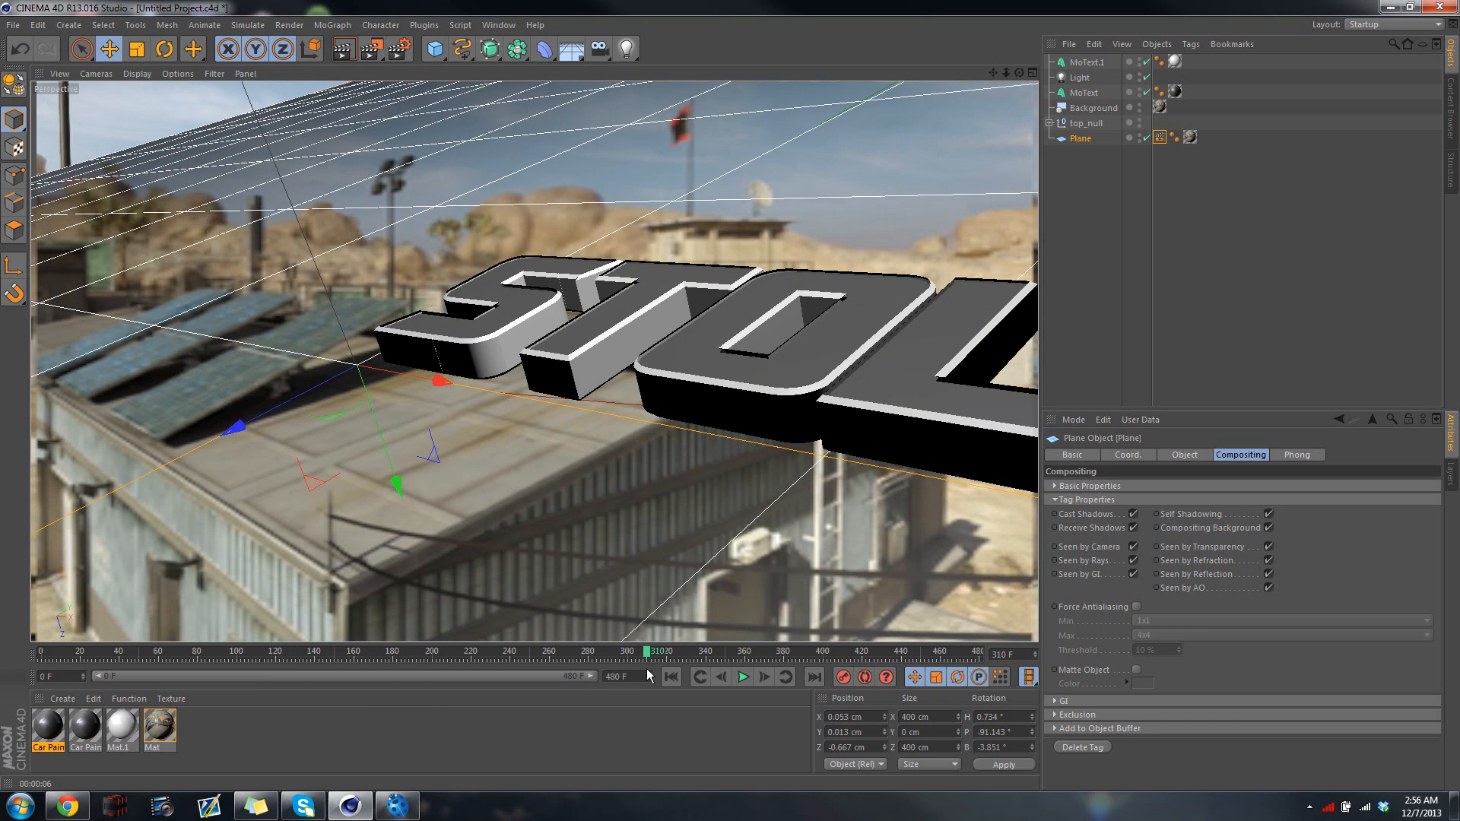
click(342, 49)
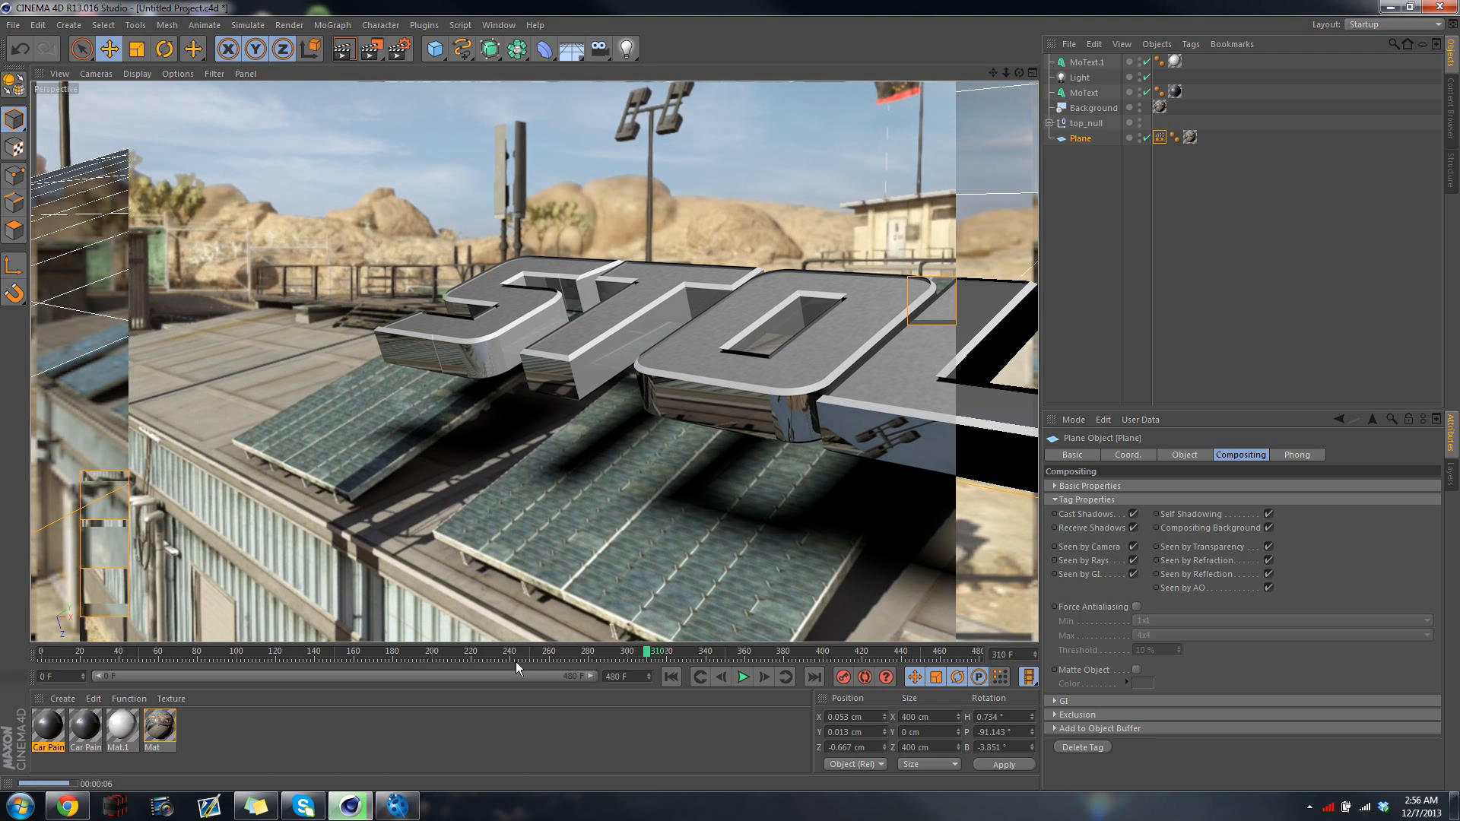
drag(650, 650, 393, 659)
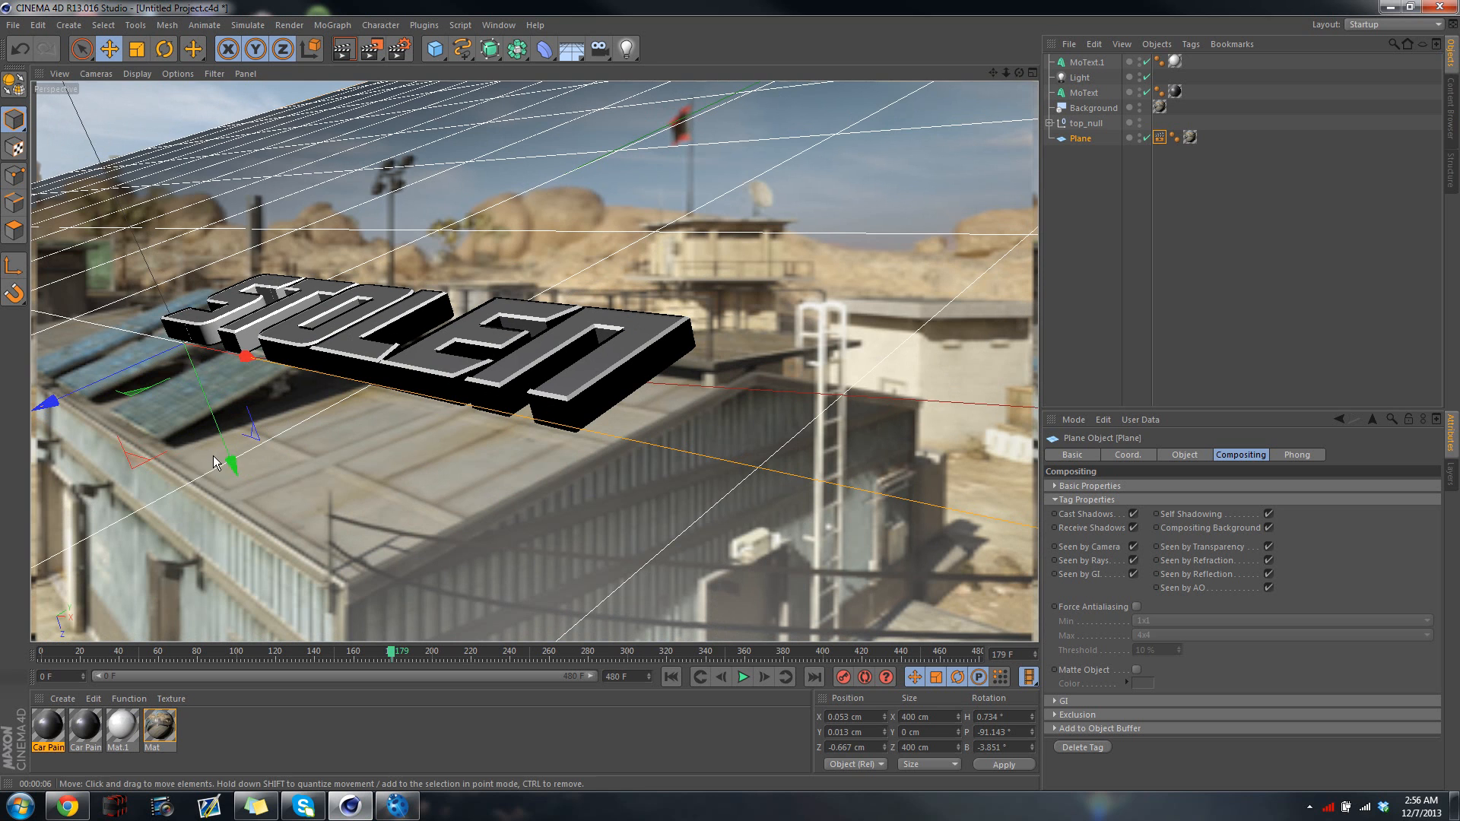
Try raising the plane to about Z -2.1 cm with a test render, undo the move, and render the view again
mouse_move(219, 460)
mouse_down()
mouse_move(201, 430)
mouse_move(213, 441)
mouse_up()
click(345, 48)
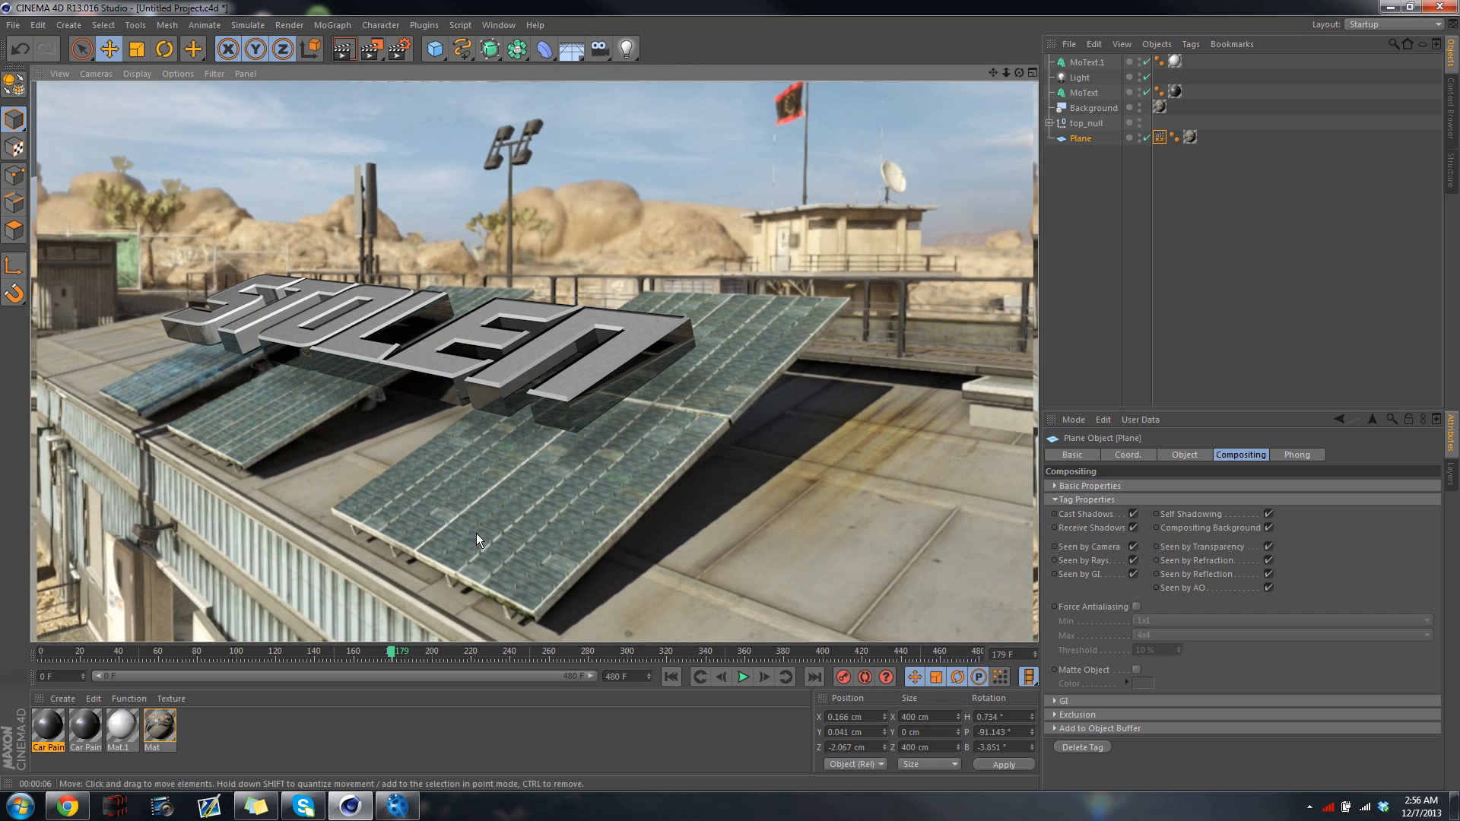
key(ctrl+z)
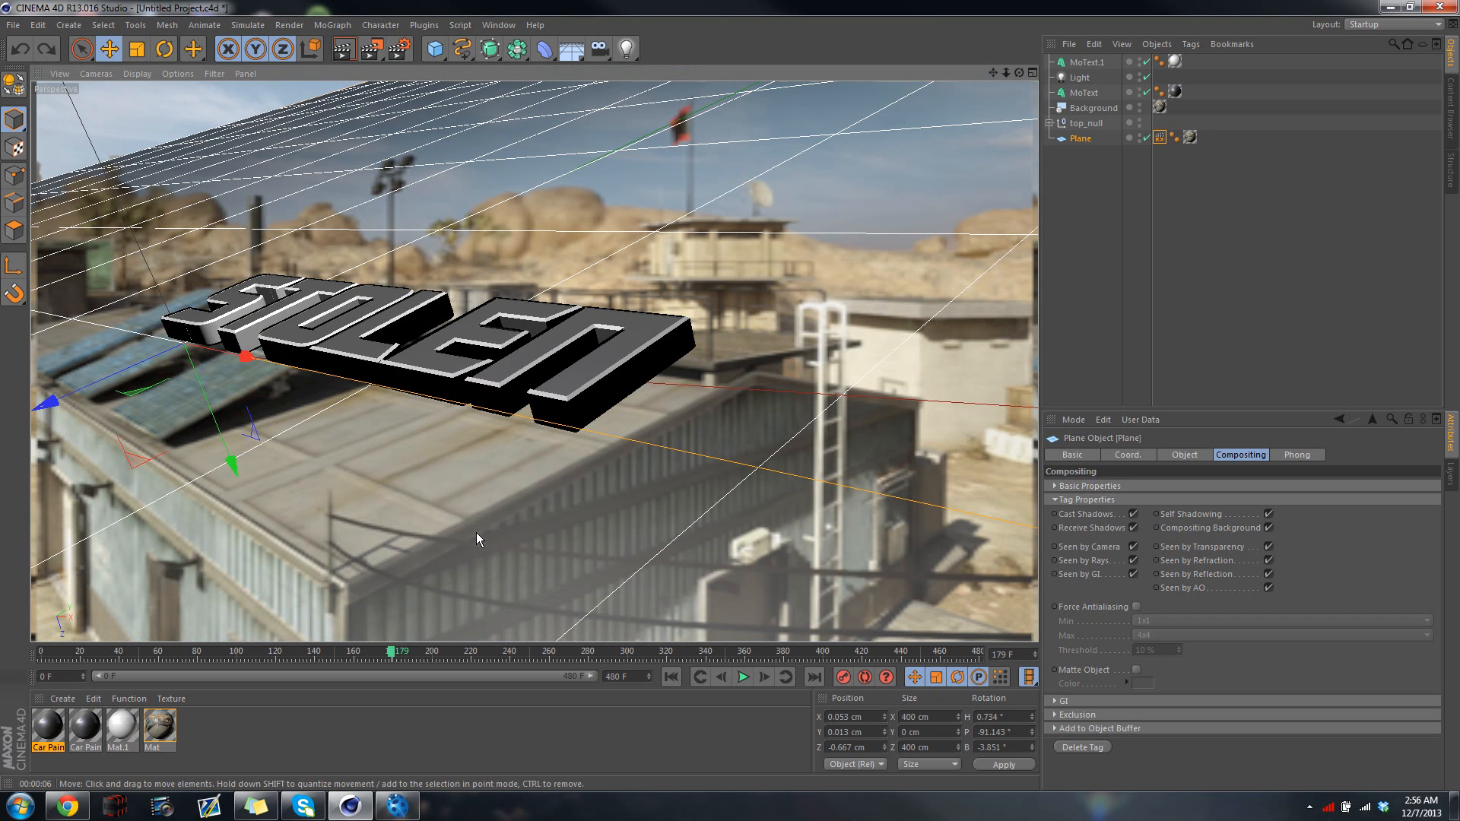
click(345, 50)
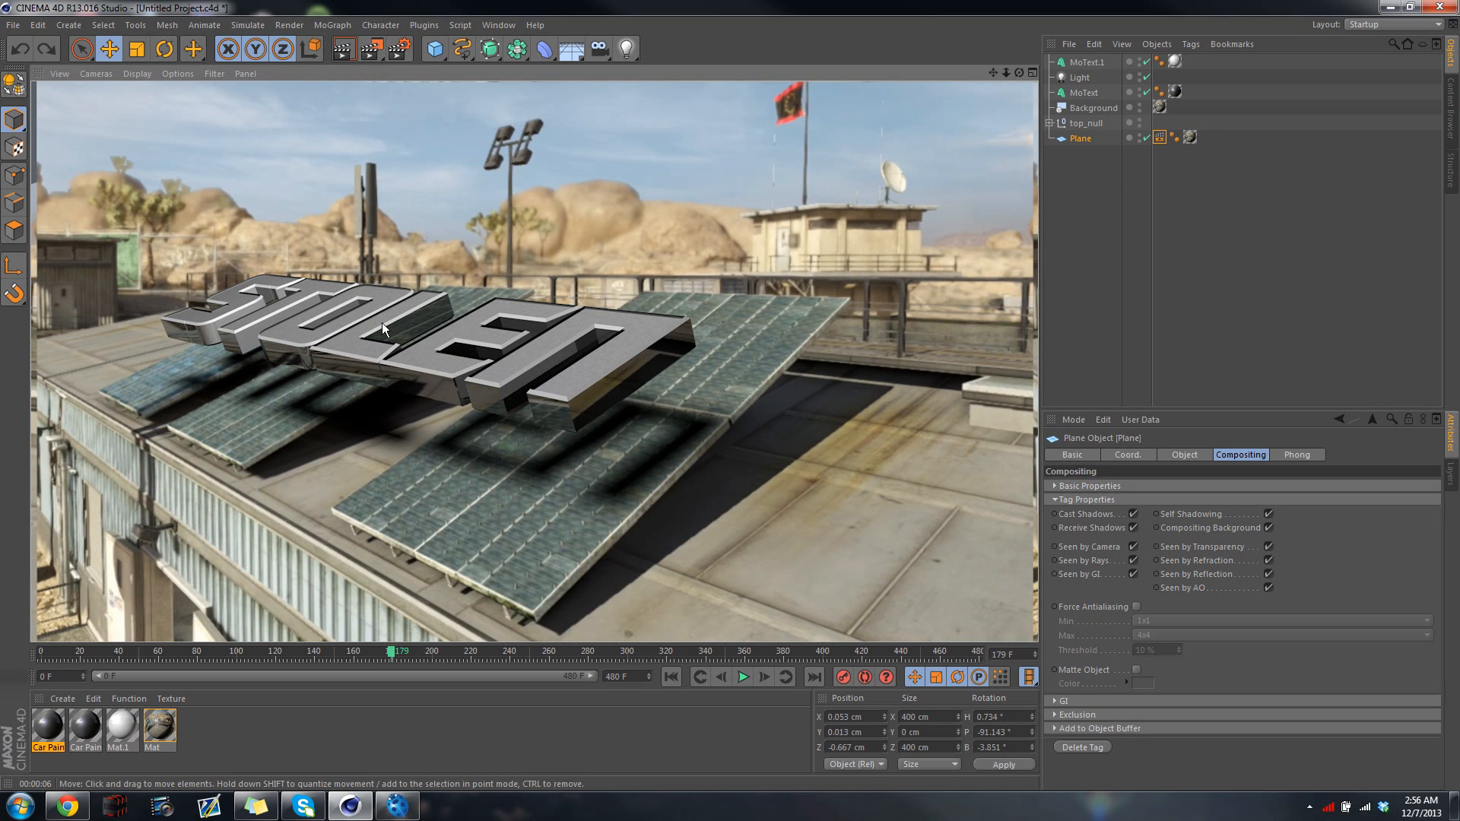
Set the regular image's save format to QuickTime Movie in the render settings
click(402, 44)
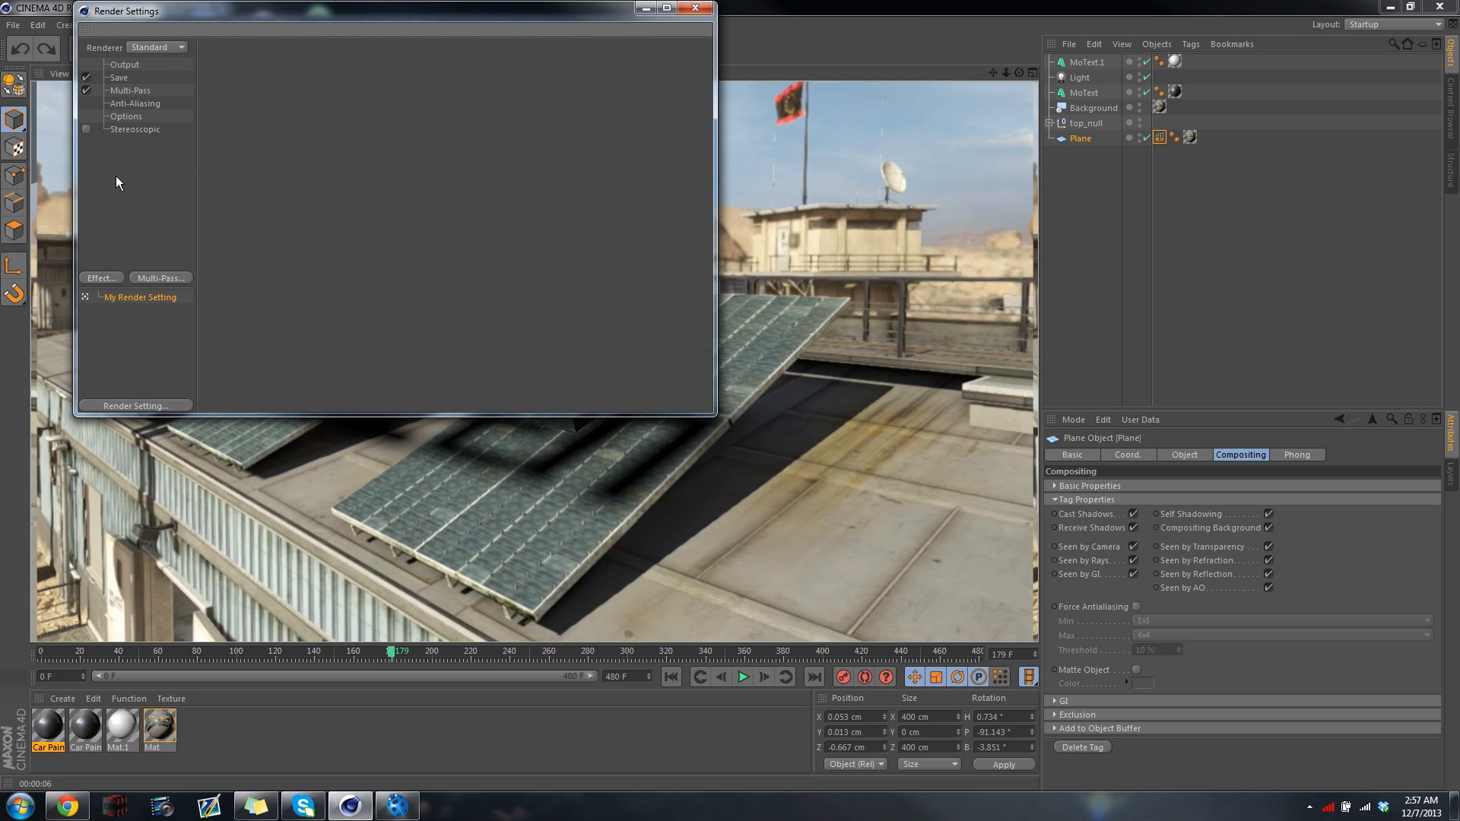
click(119, 78)
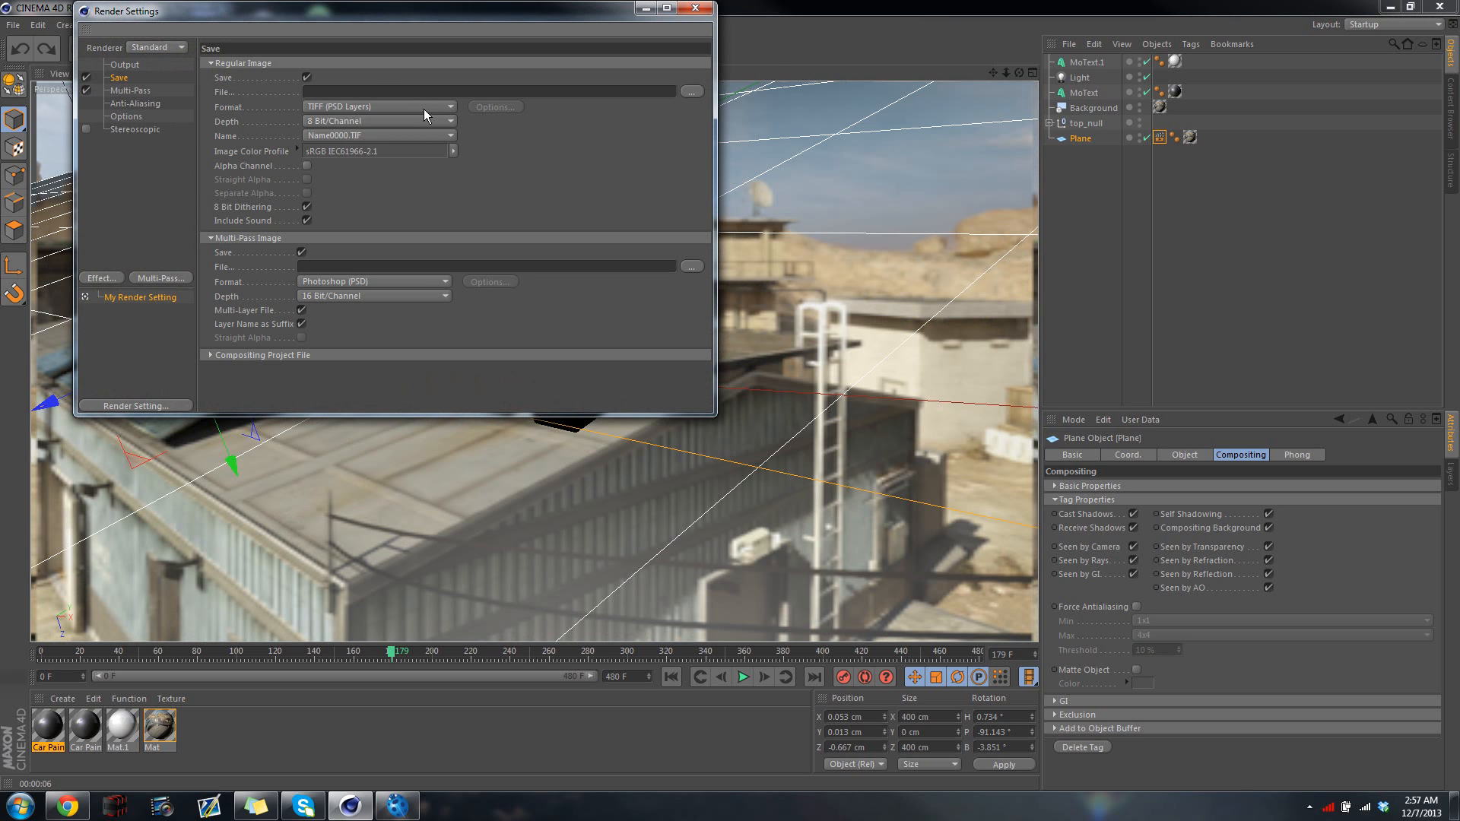
click(424, 107)
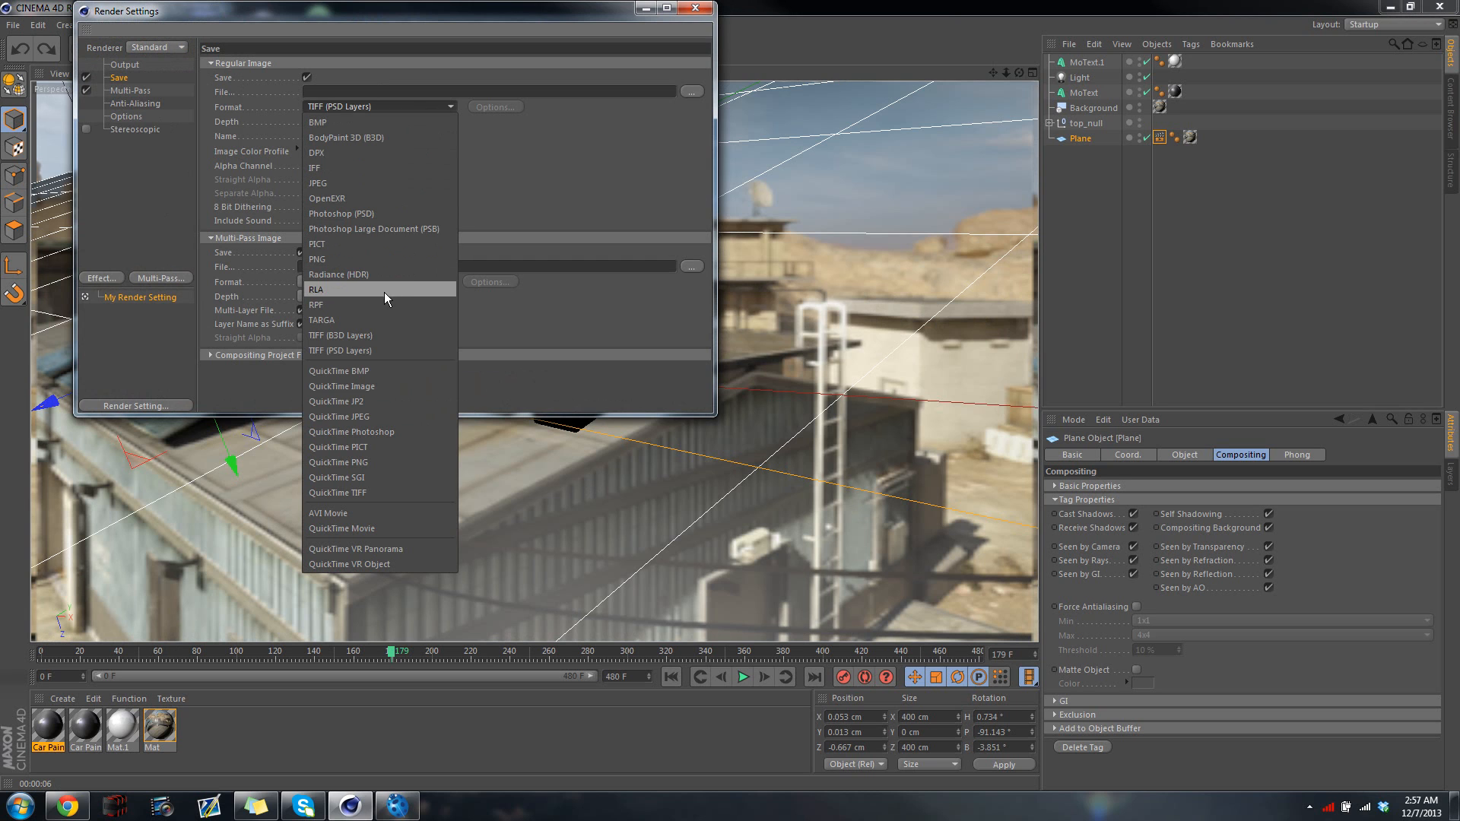
click(371, 528)
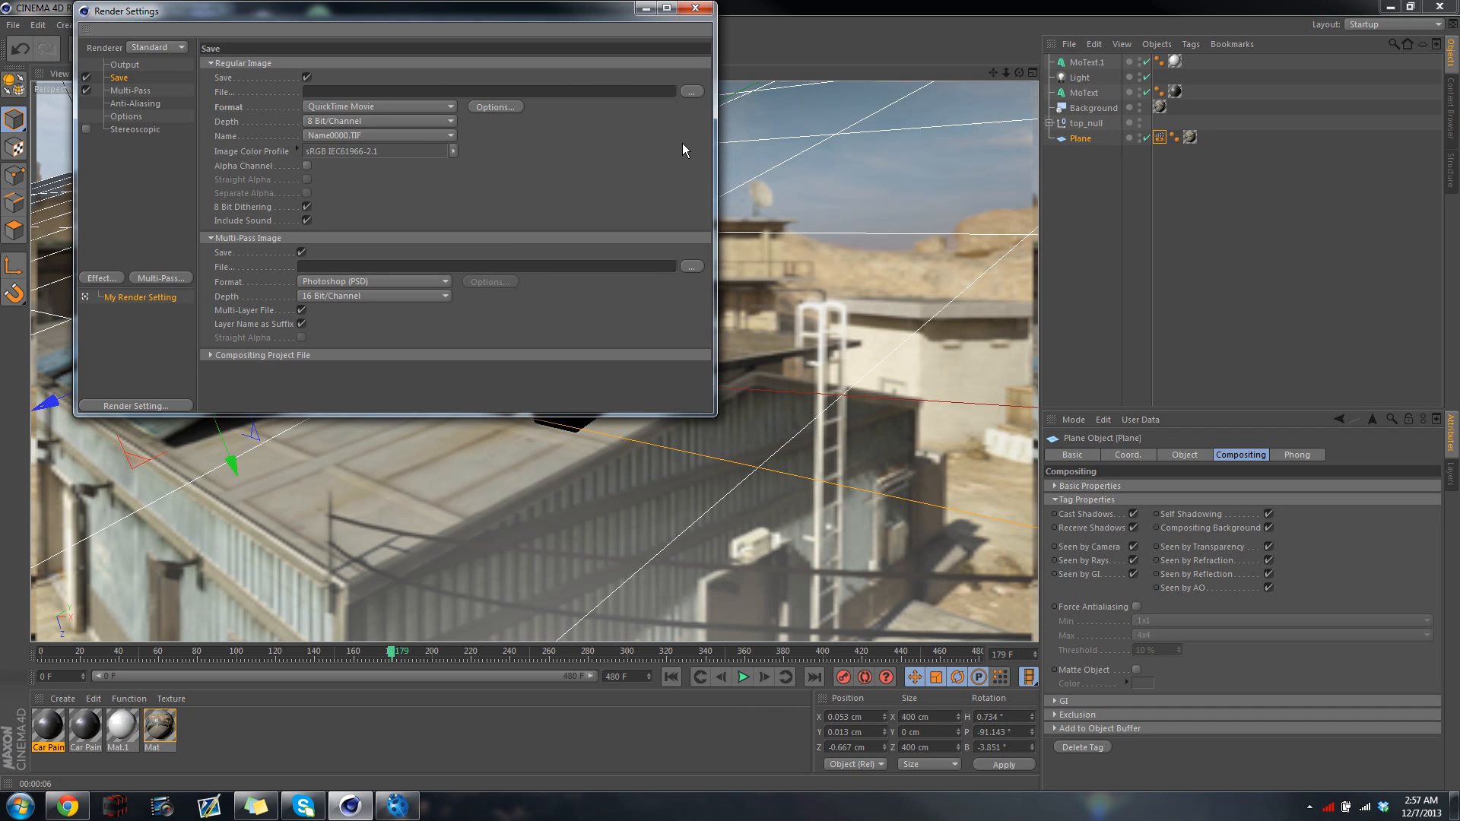
Set the render's output file to "Stolen intro" in the motion track 1 folder and disable multi-pass output
click(692, 92)
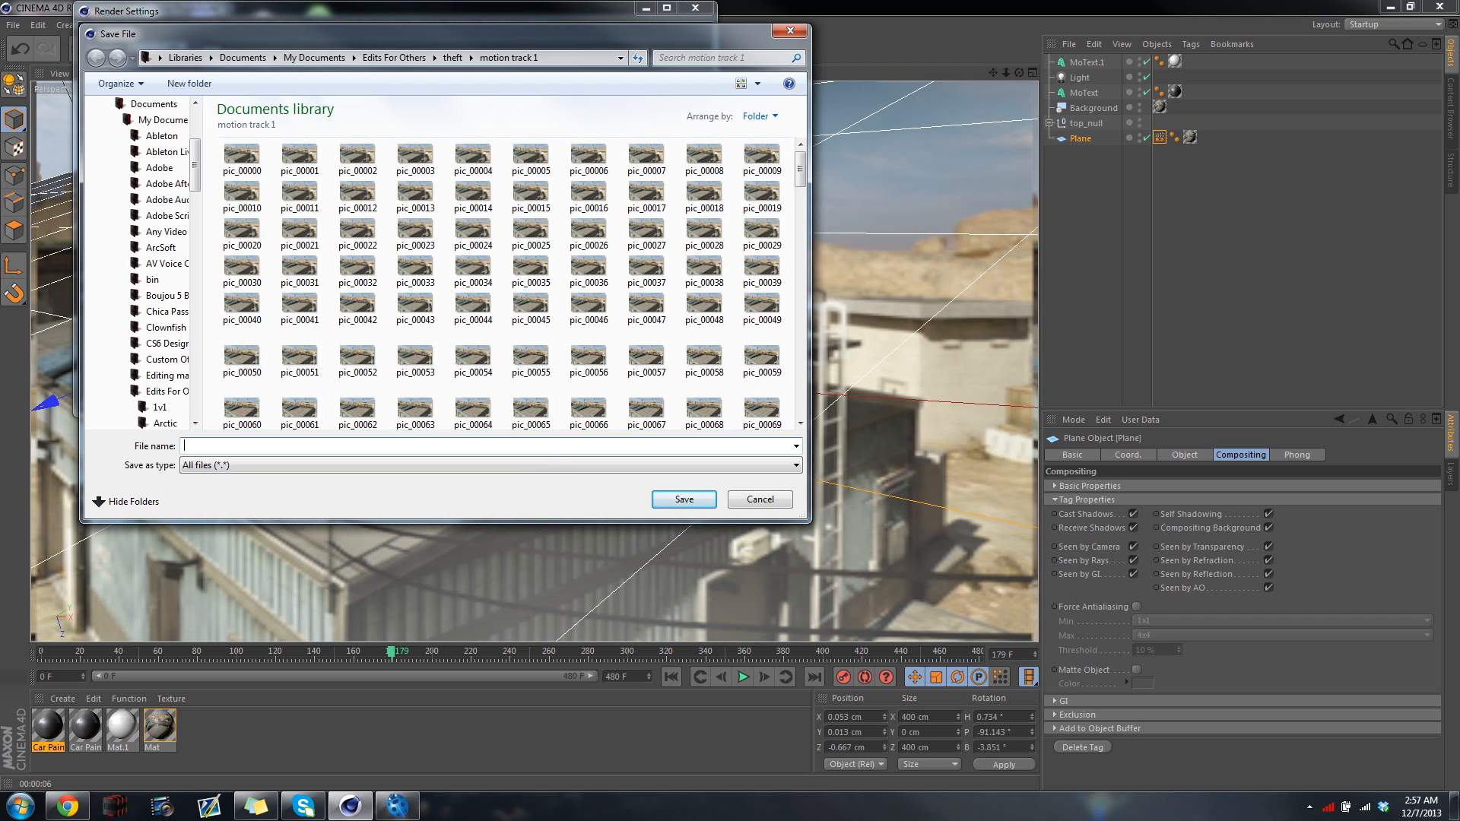
text(Stolen intro)
click(677, 495)
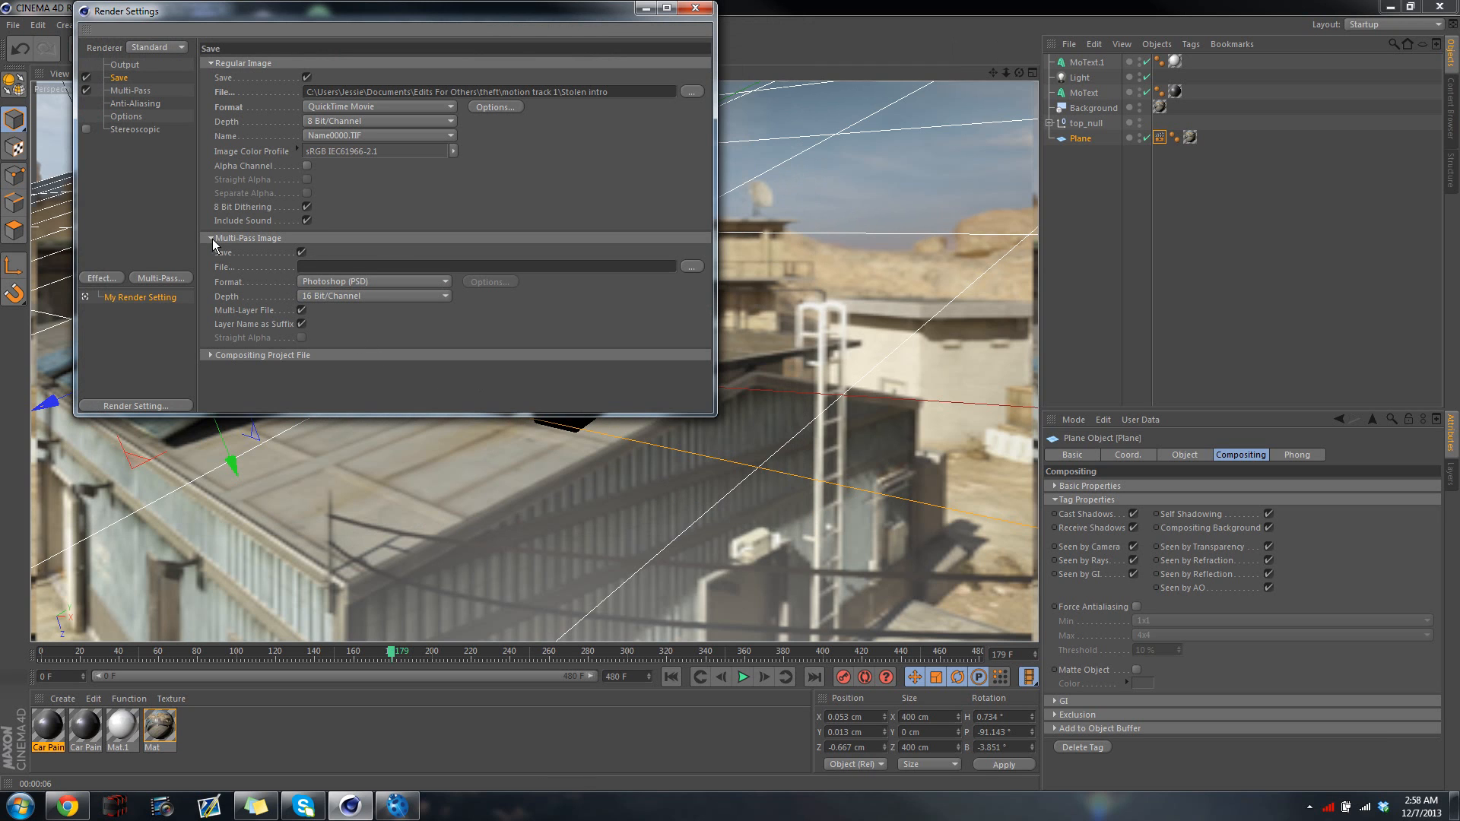
click(87, 91)
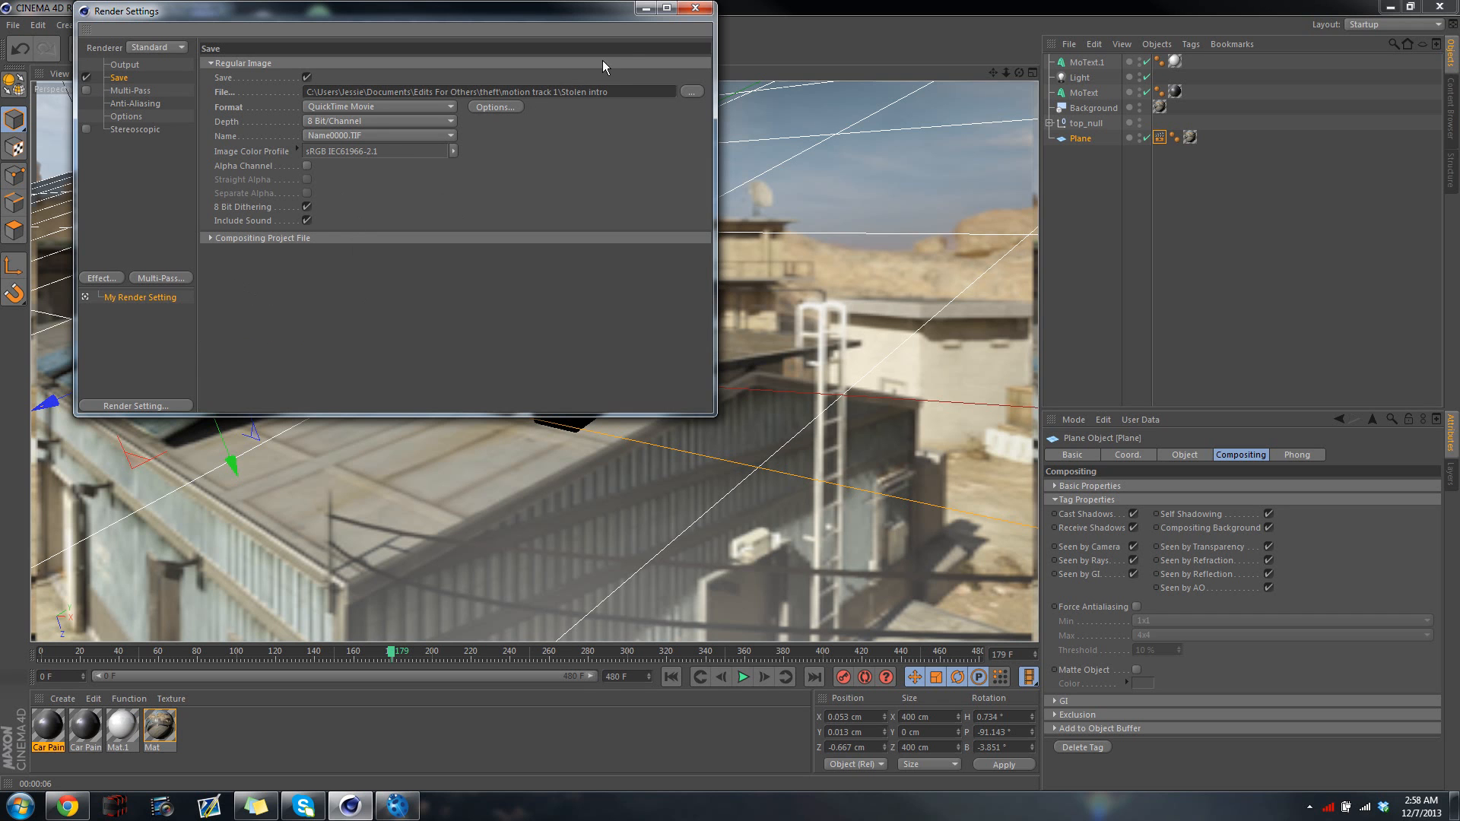
click(689, 11)
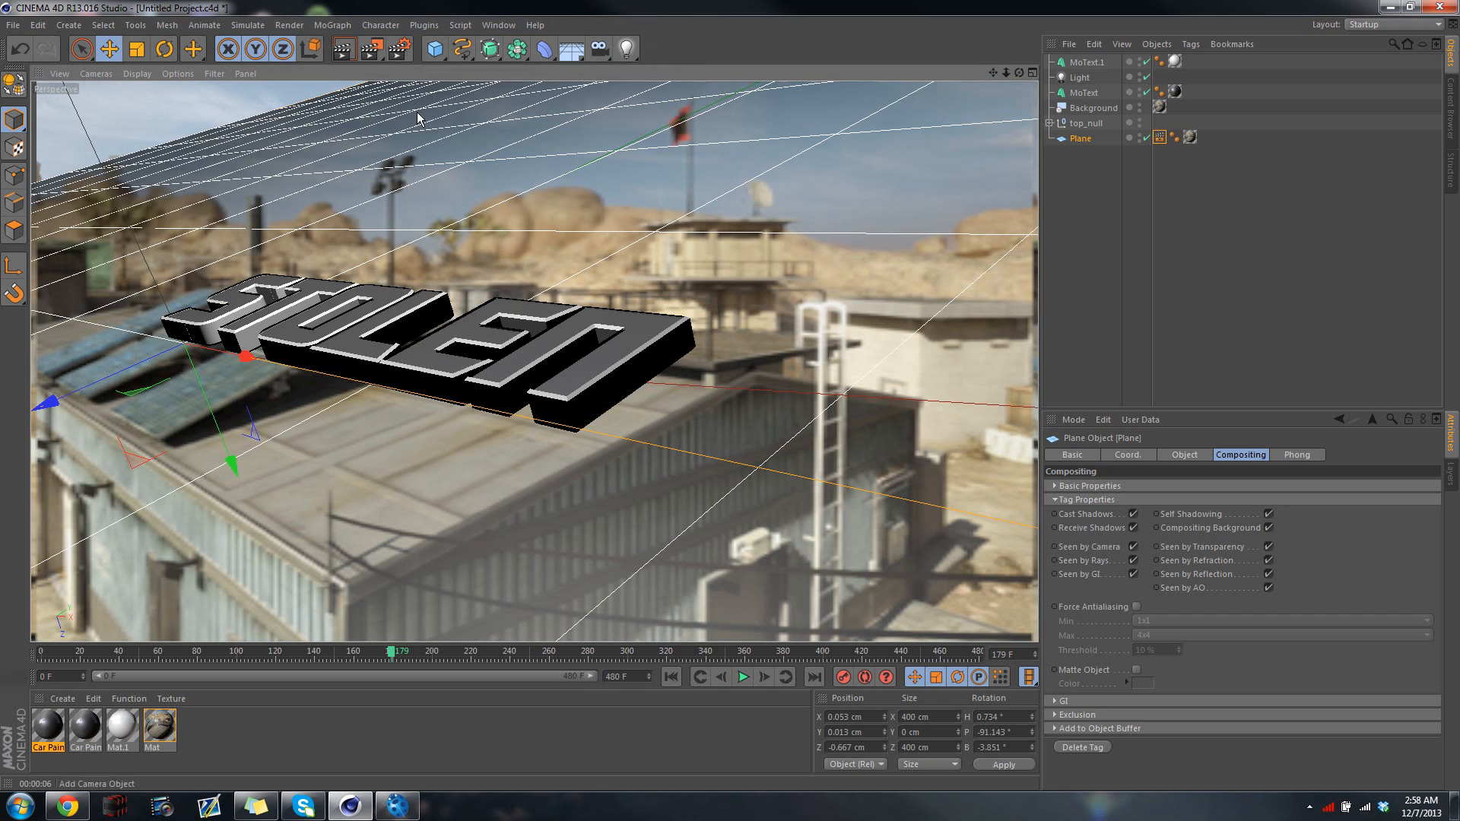
Test-render the view and set the output frame range to All Frames in the render settings
click(348, 49)
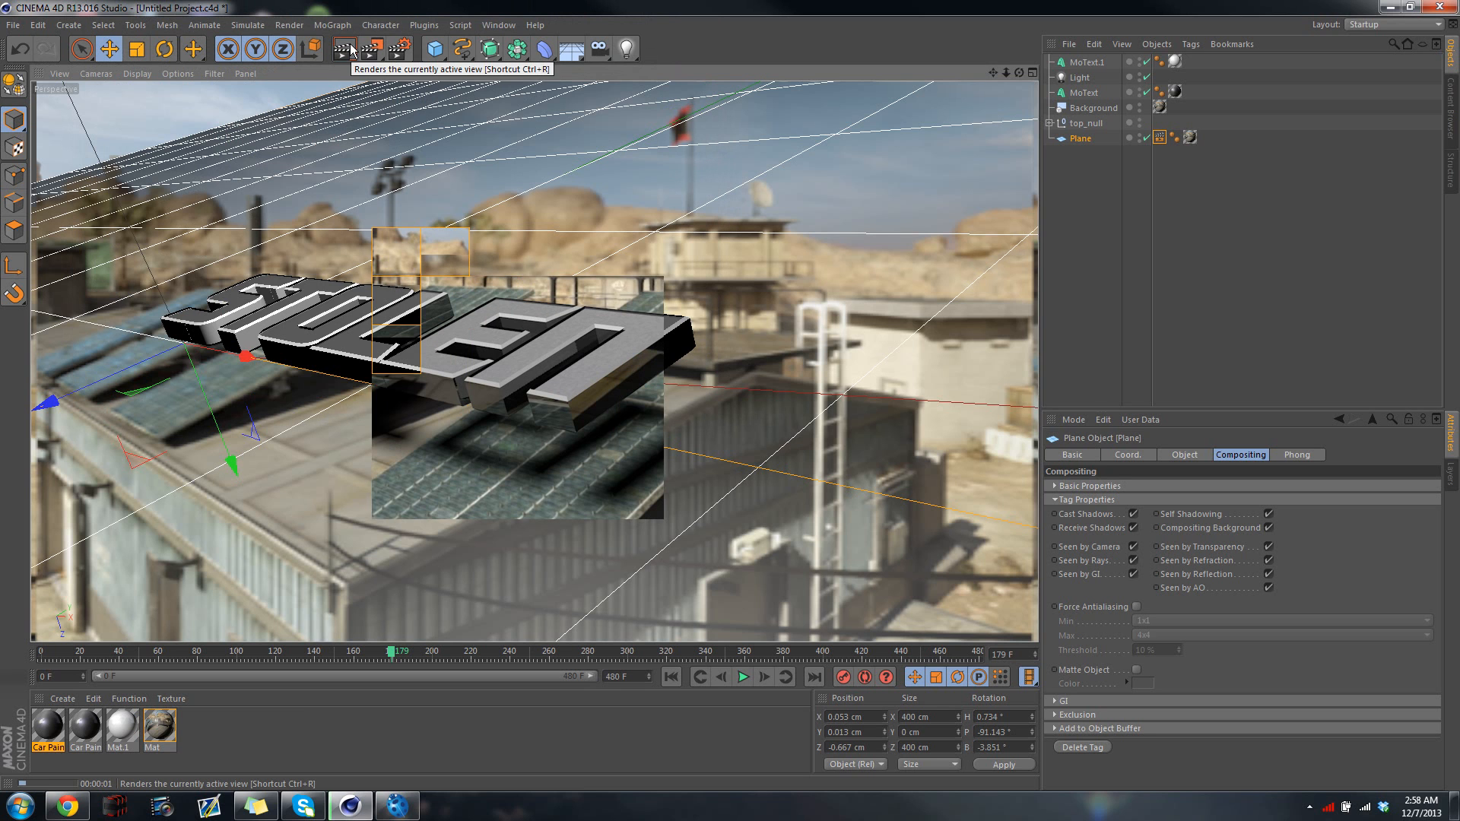
click(399, 49)
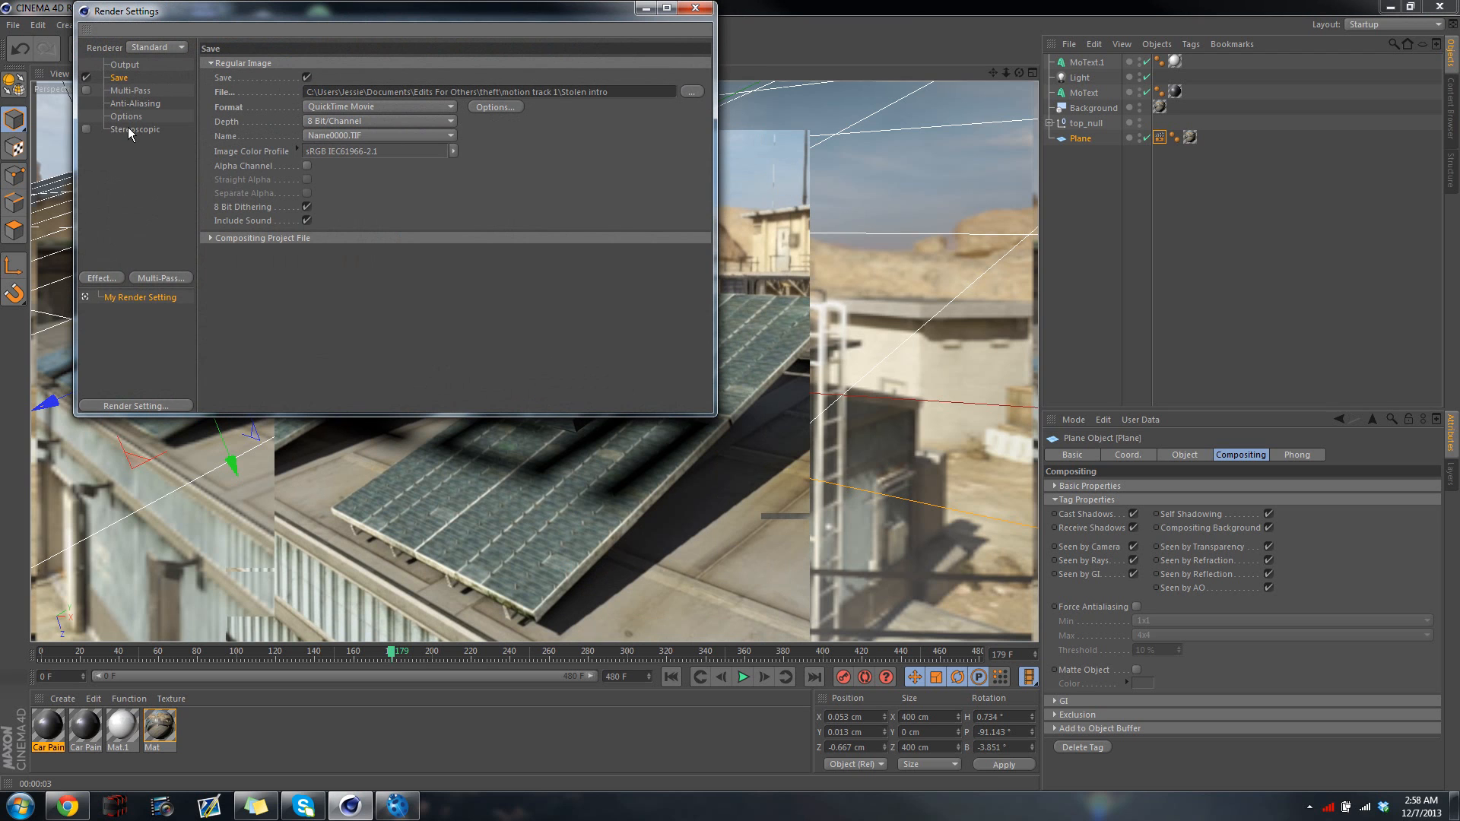
click(124, 64)
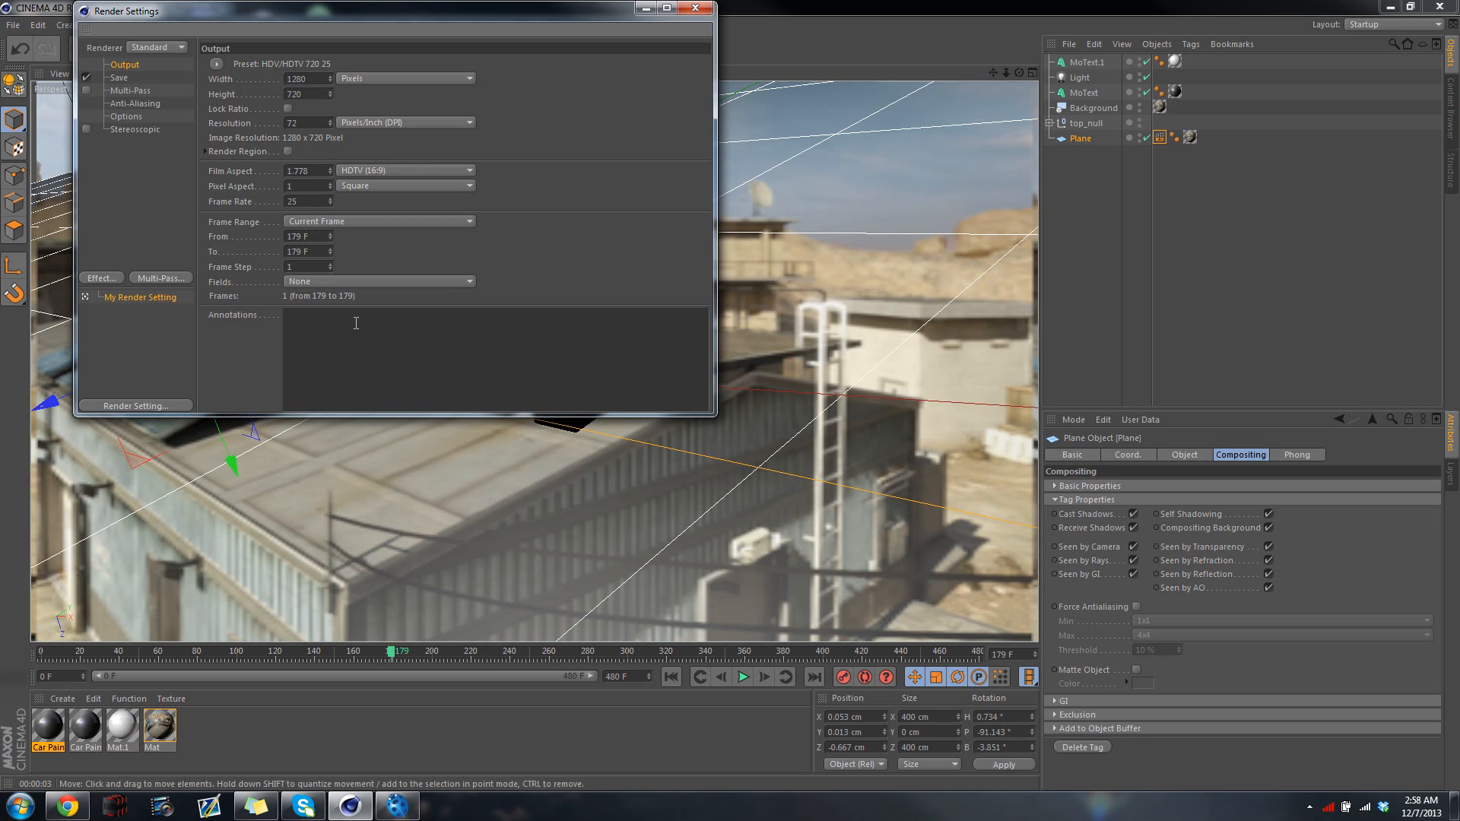
click(325, 220)
click(318, 268)
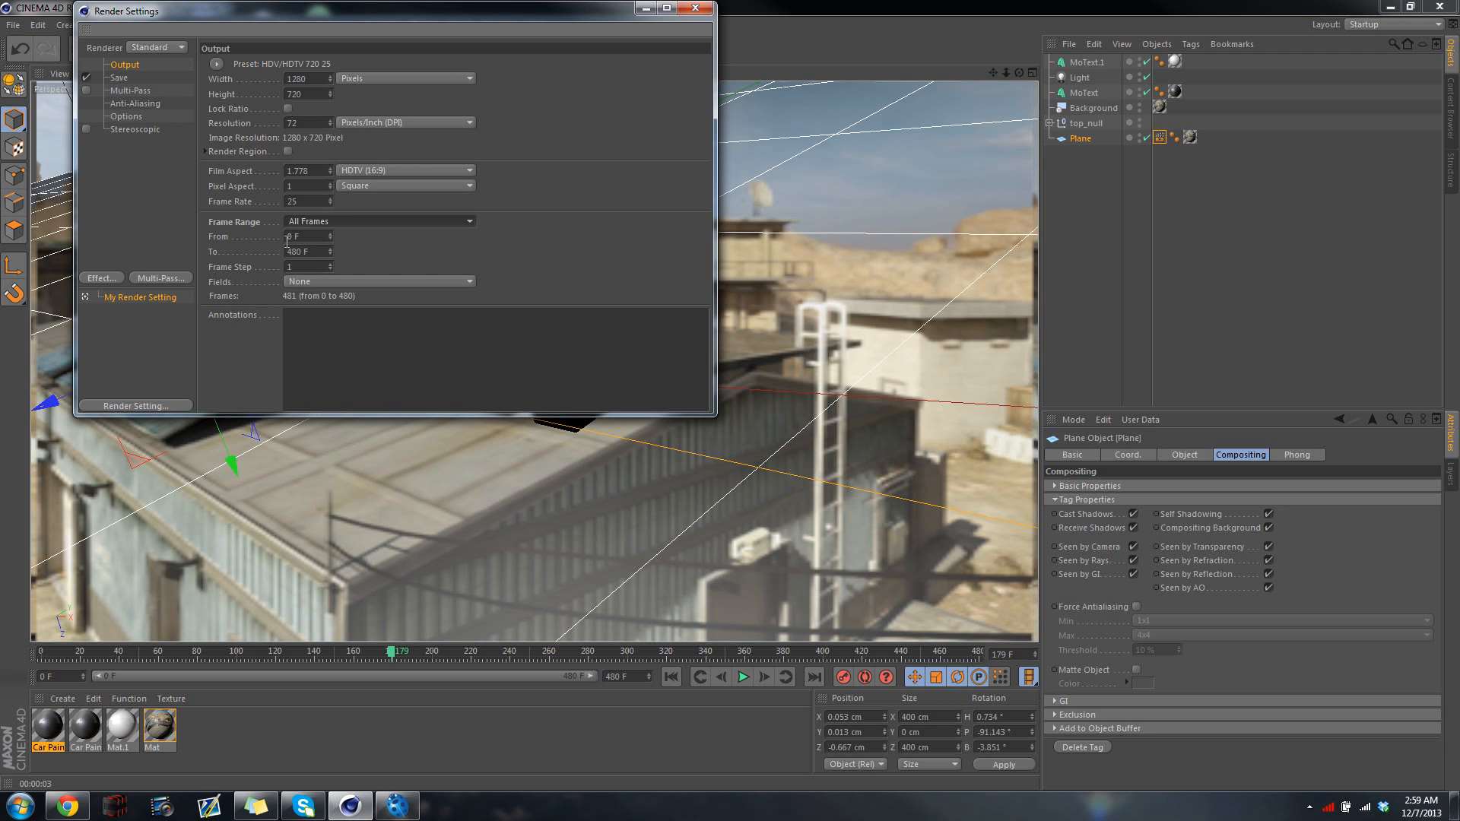
click(695, 8)
Start rendering the animation to the Picture Viewer and set the preview zoom to 60%
click(385, 51)
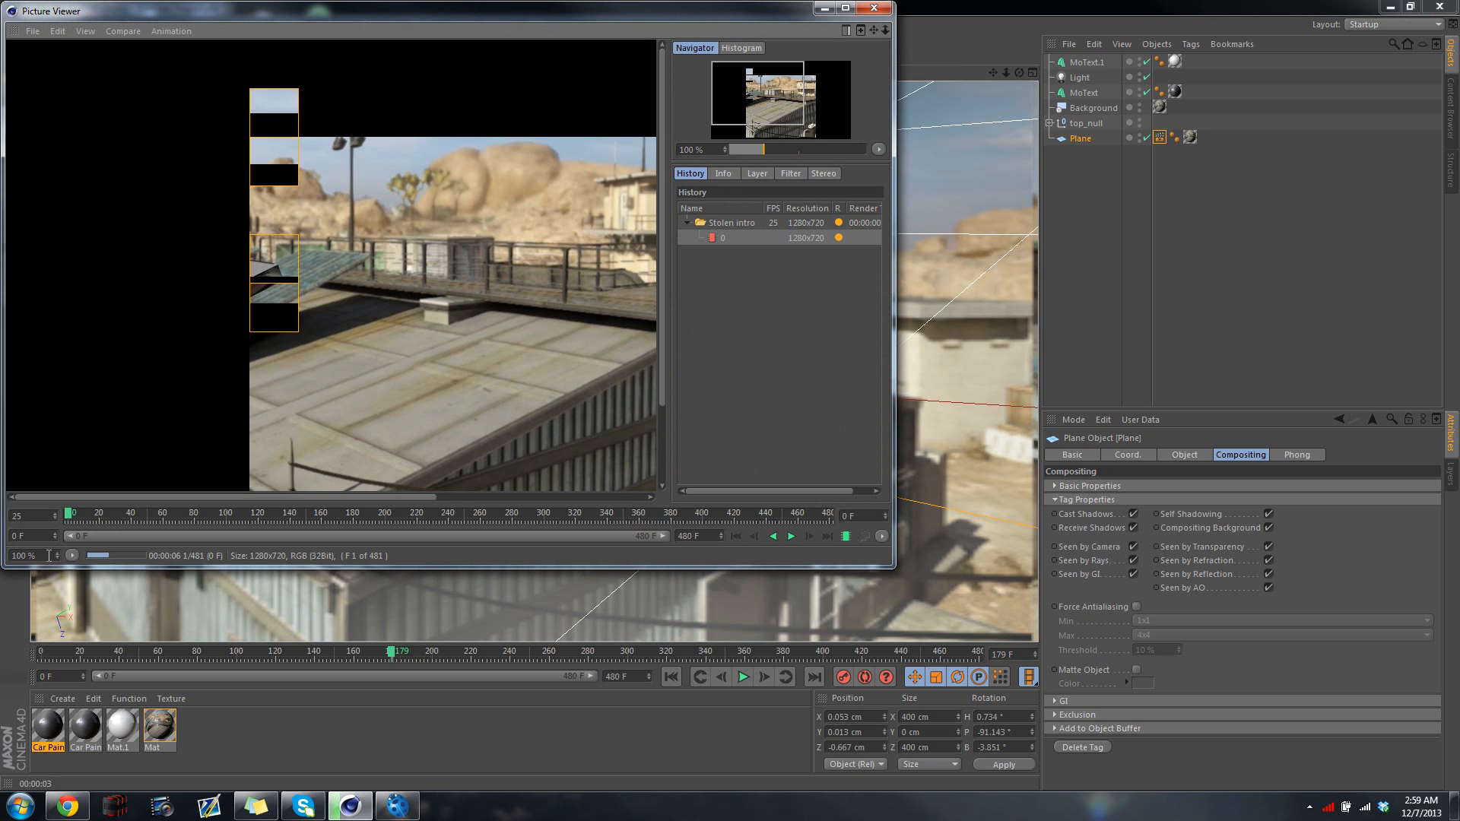
double_click(52, 555)
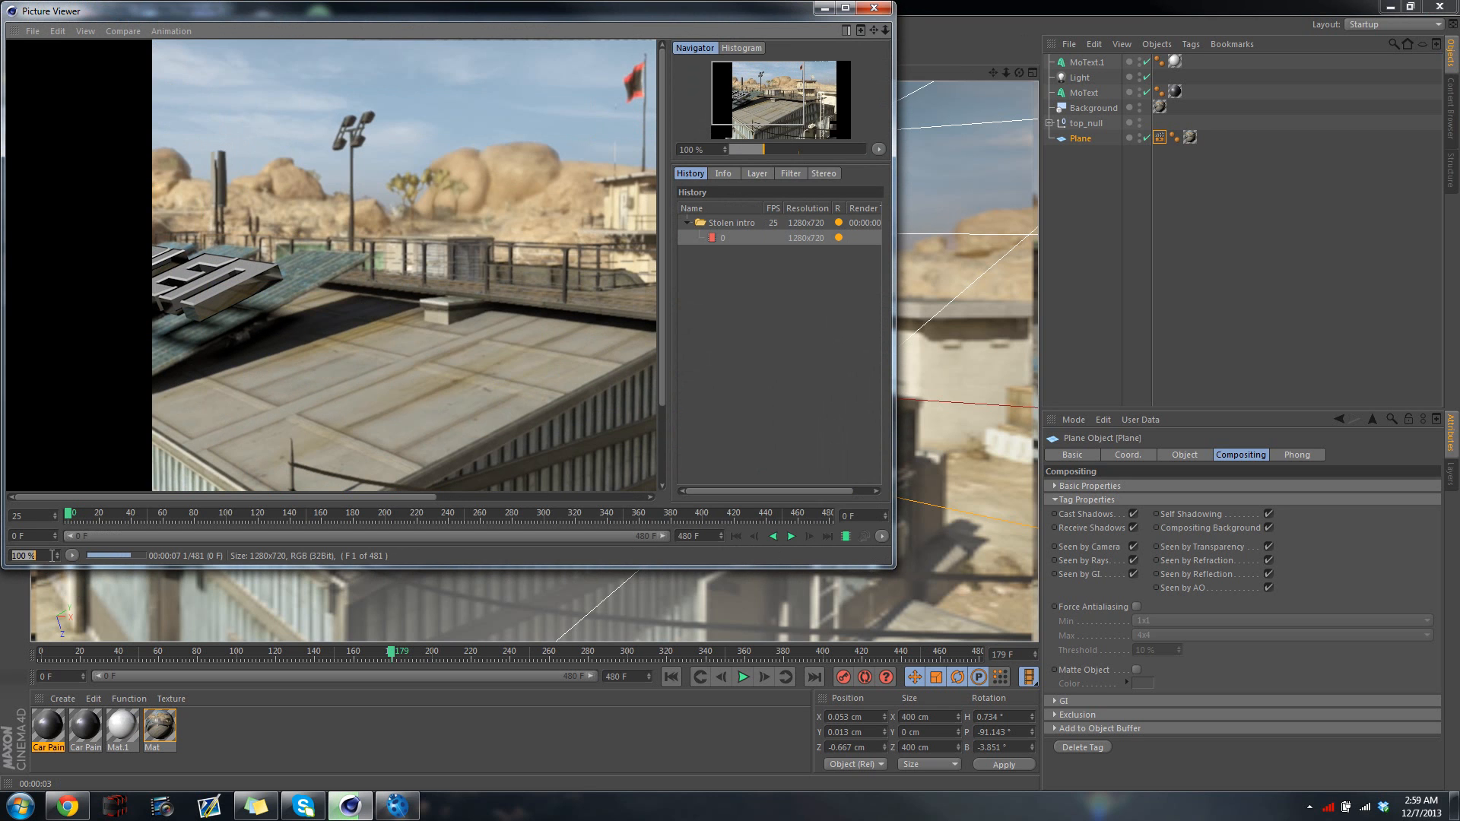
text(60)
key(Return)
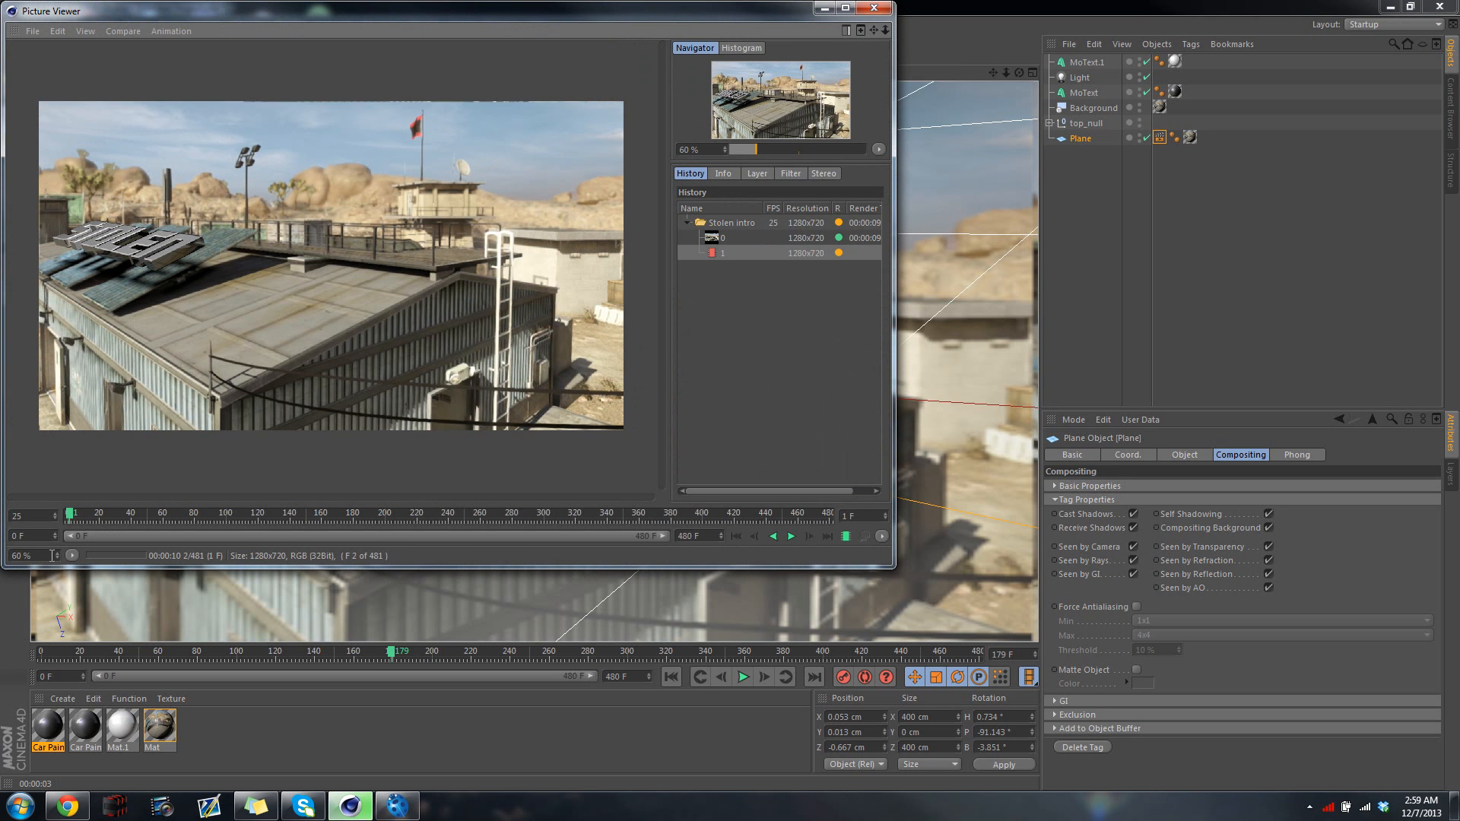
Stop the running render, restart it overwriting Stolen intro.mov, and enlarge the Picture Viewer window
click(874, 9)
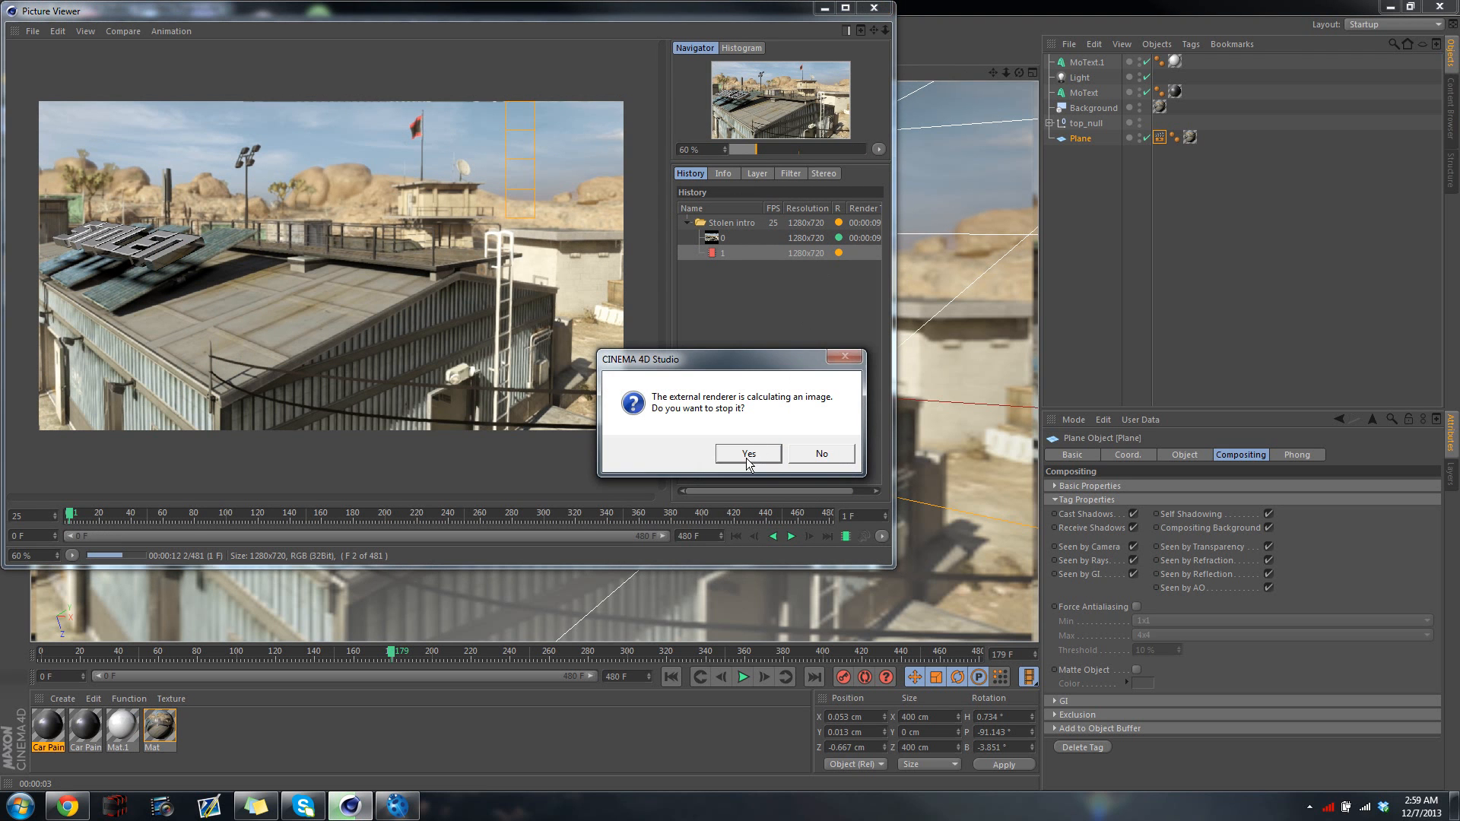
click(741, 454)
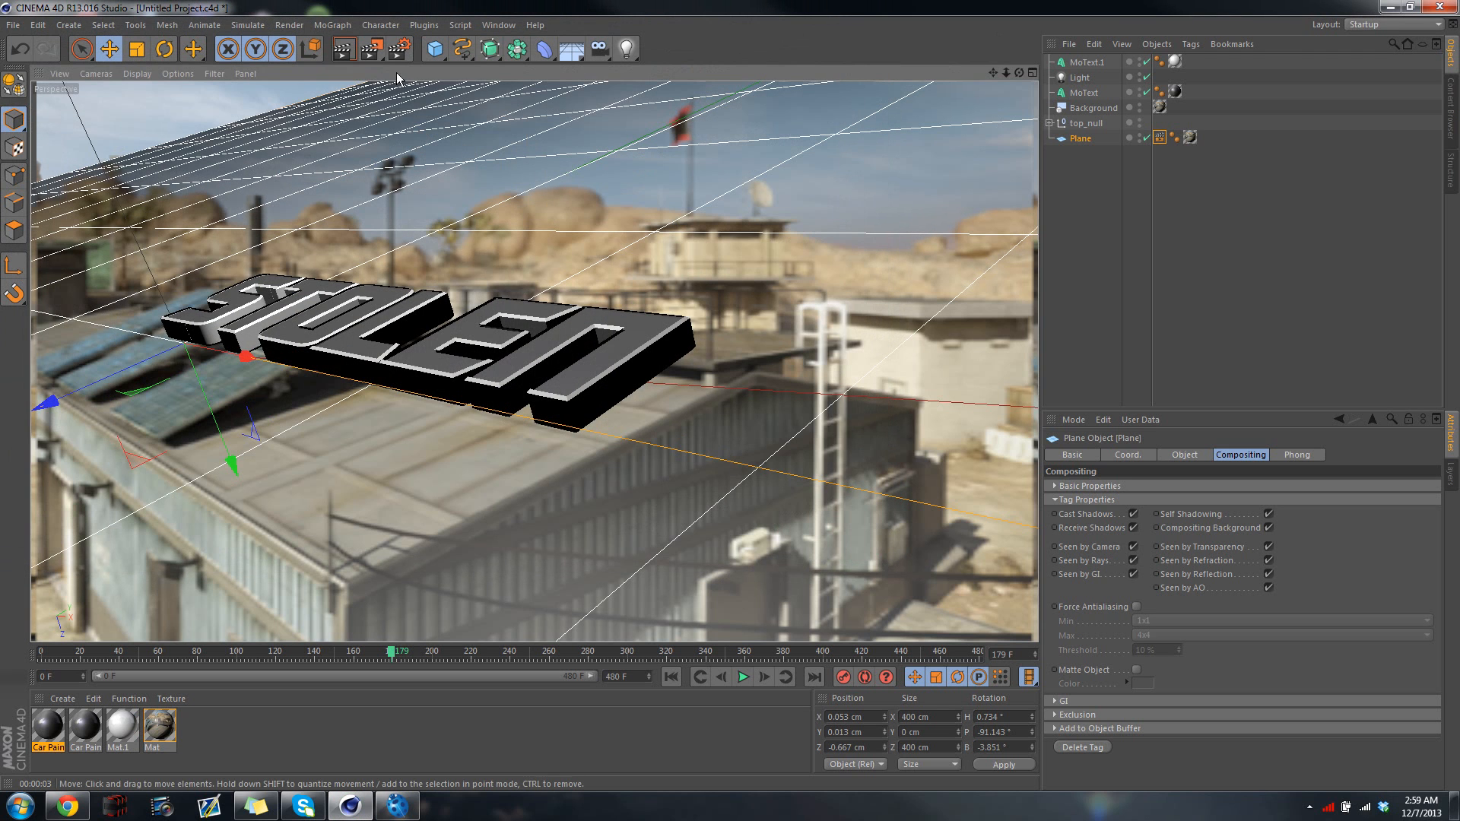
click(374, 52)
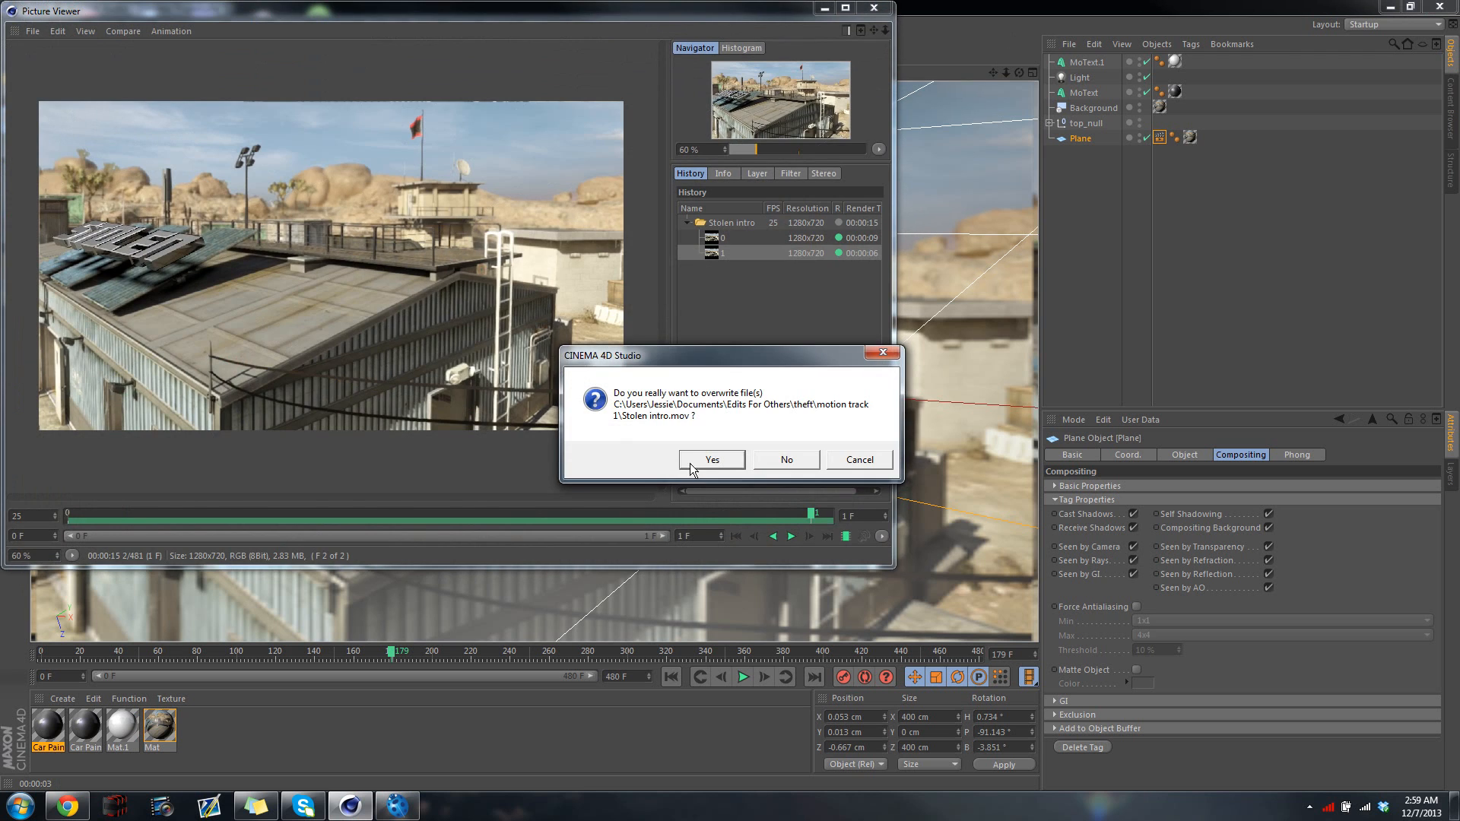
click(710, 460)
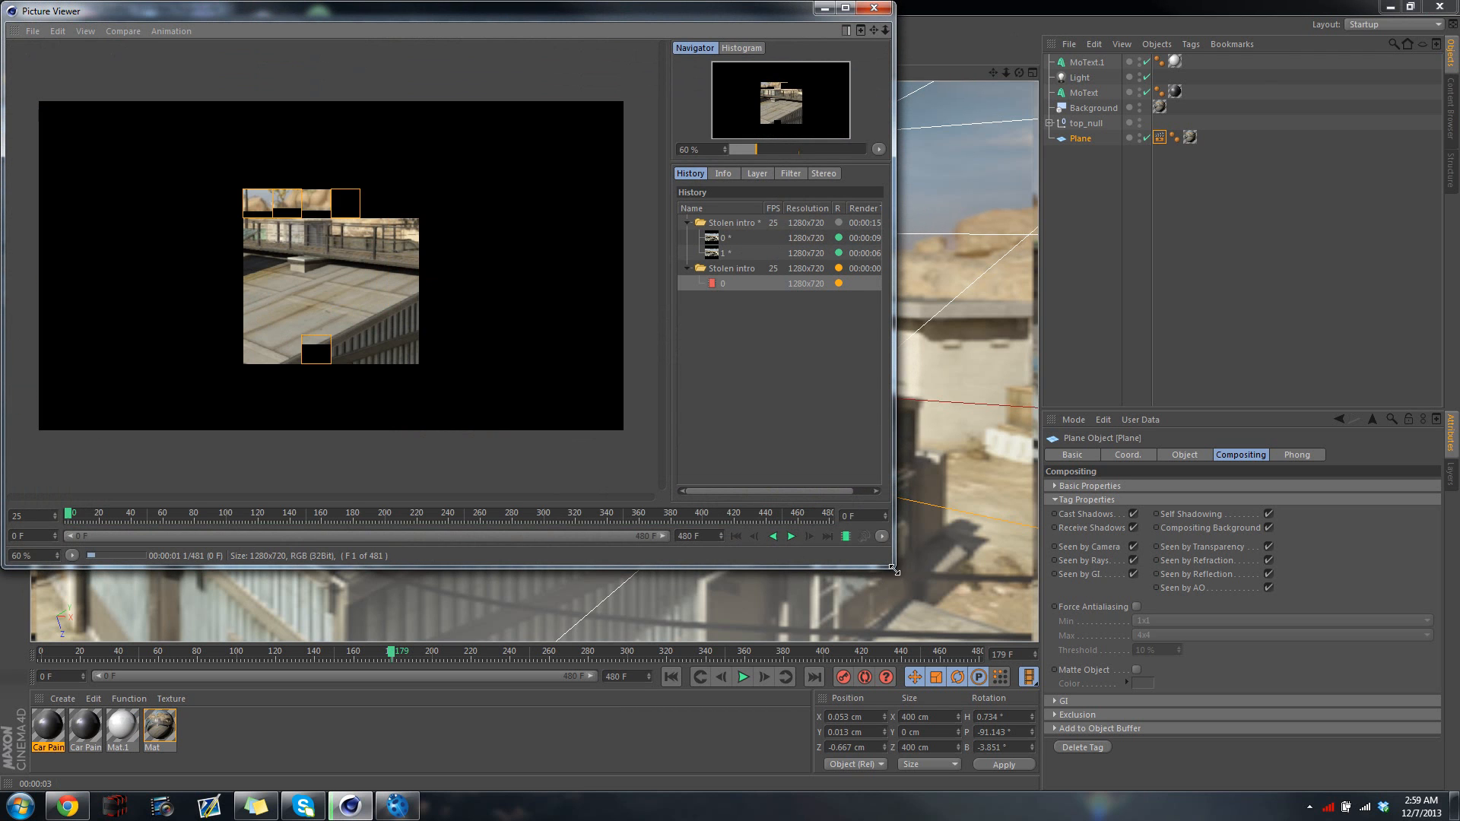
drag(895, 571, 977, 627)
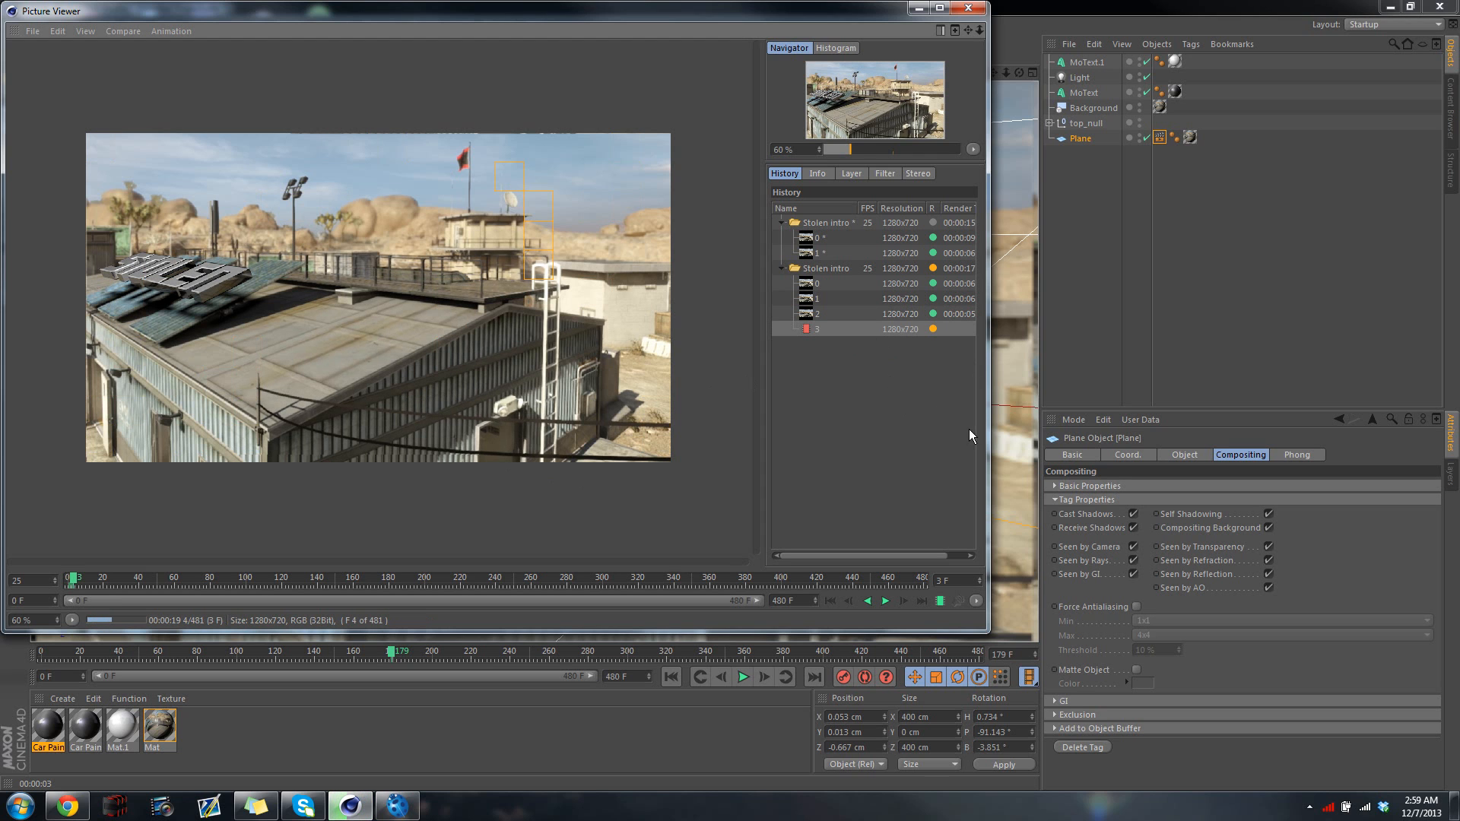
drag(988, 631, 1072, 643)
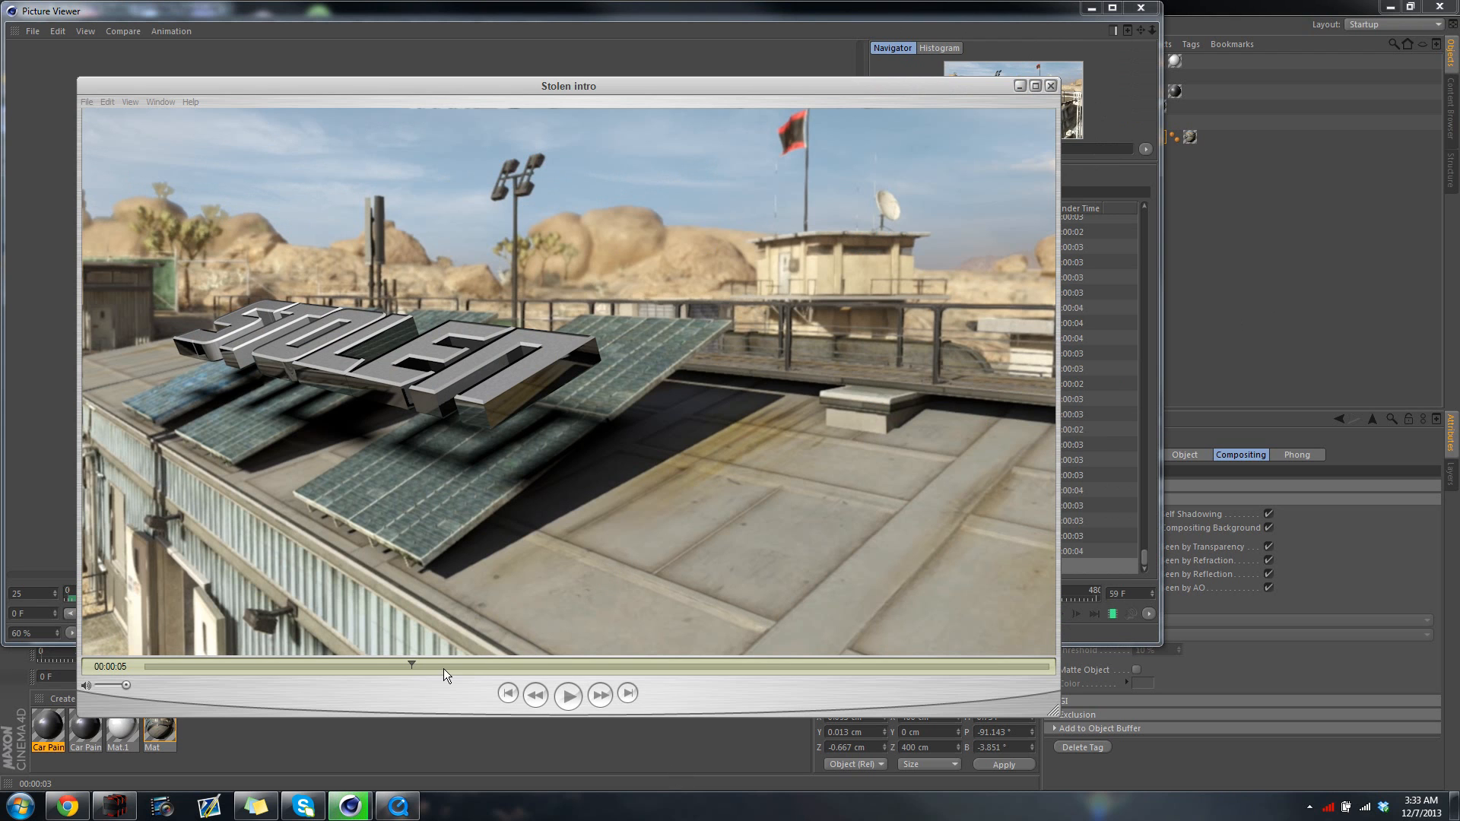
Scrub through the finished Stolen intro movie to review the tracked text, and close the movie player
click(413, 663)
drag(413, 663, 474, 755)
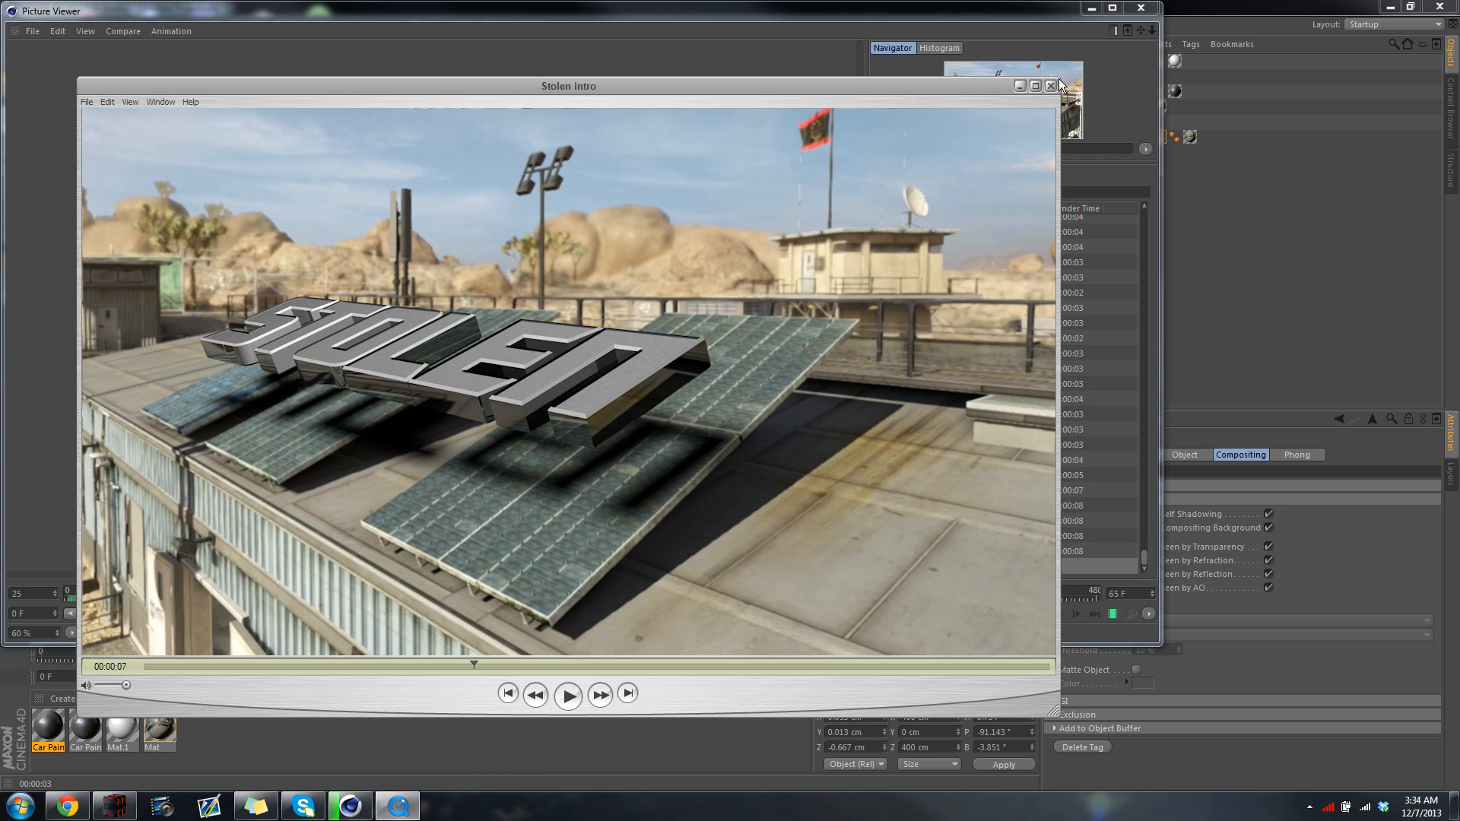
click(1051, 86)
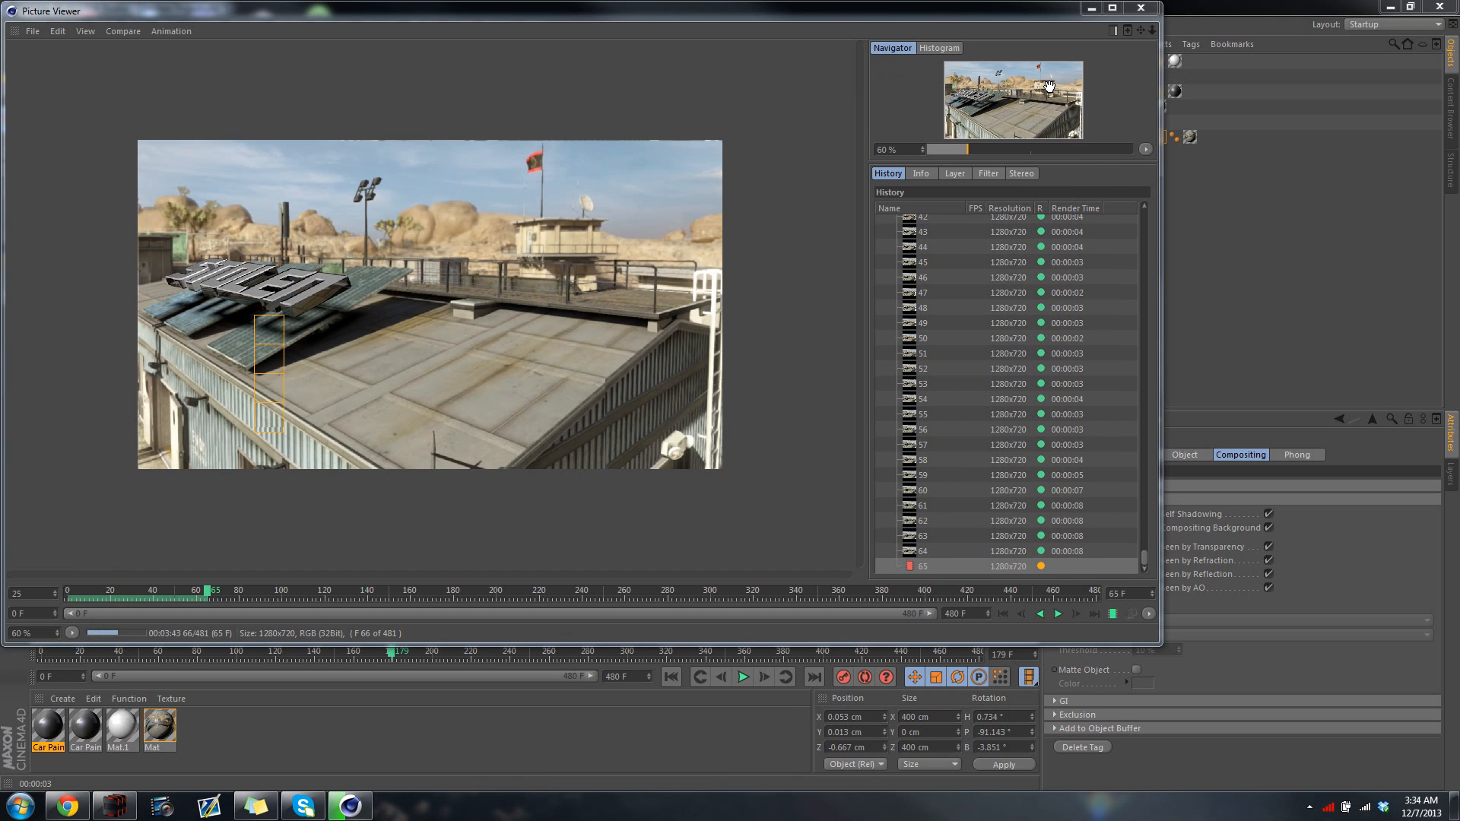
Minimize the Picture Viewer, inspect the QuickTime compression types in the render's save options, and close the settings without changes
click(1091, 8)
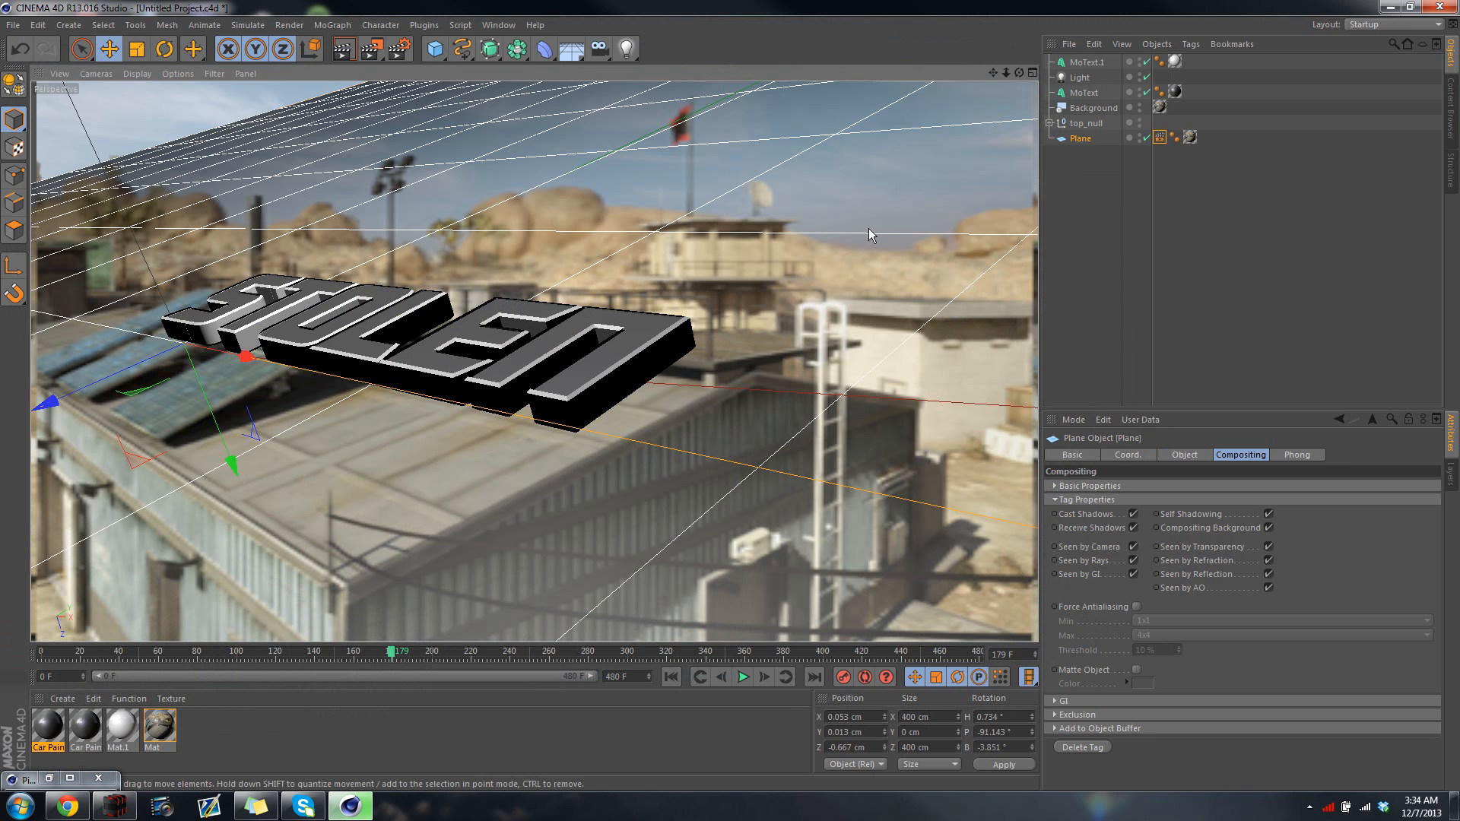
click(397, 48)
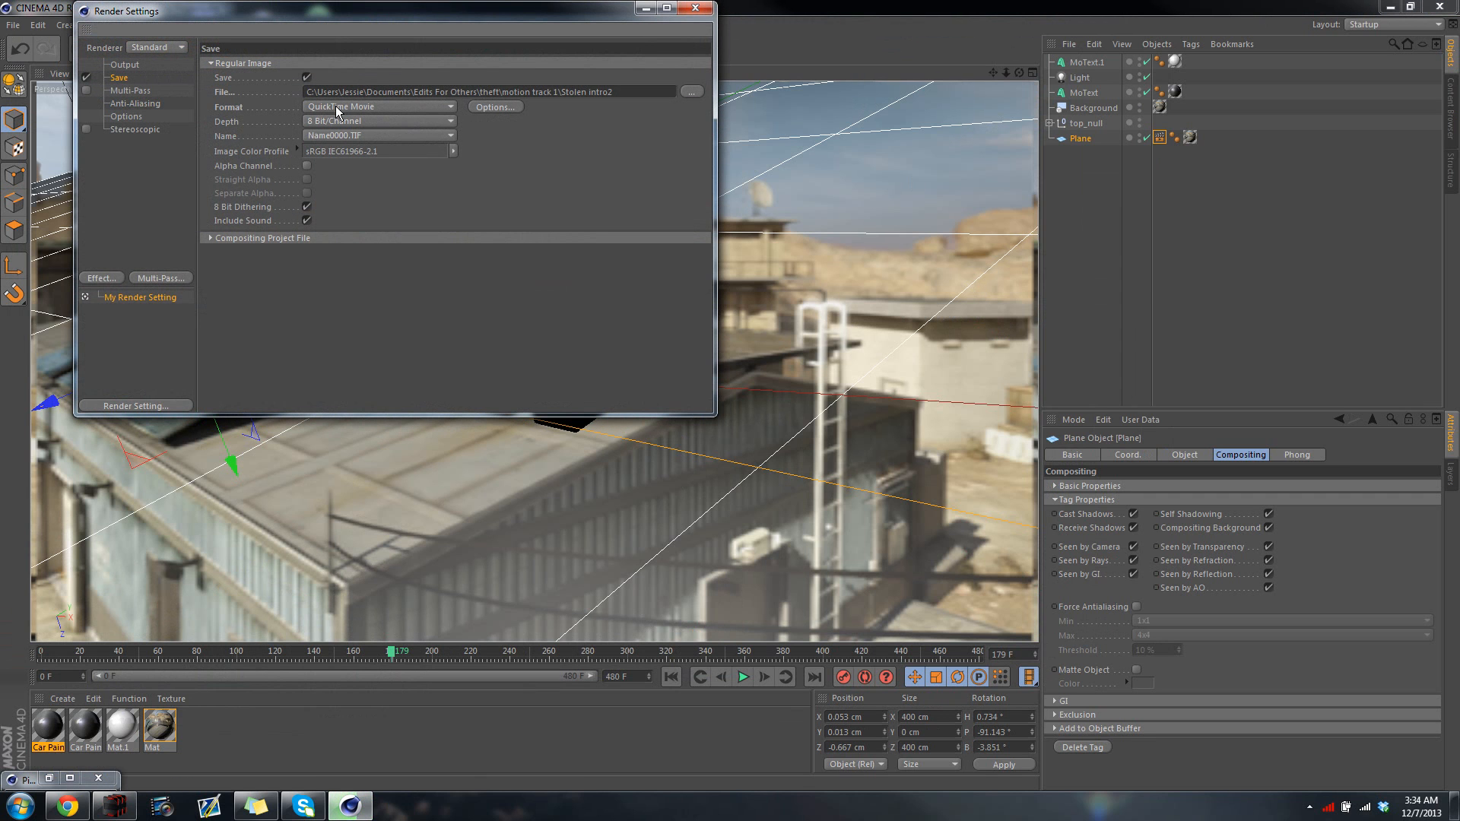
click(483, 107)
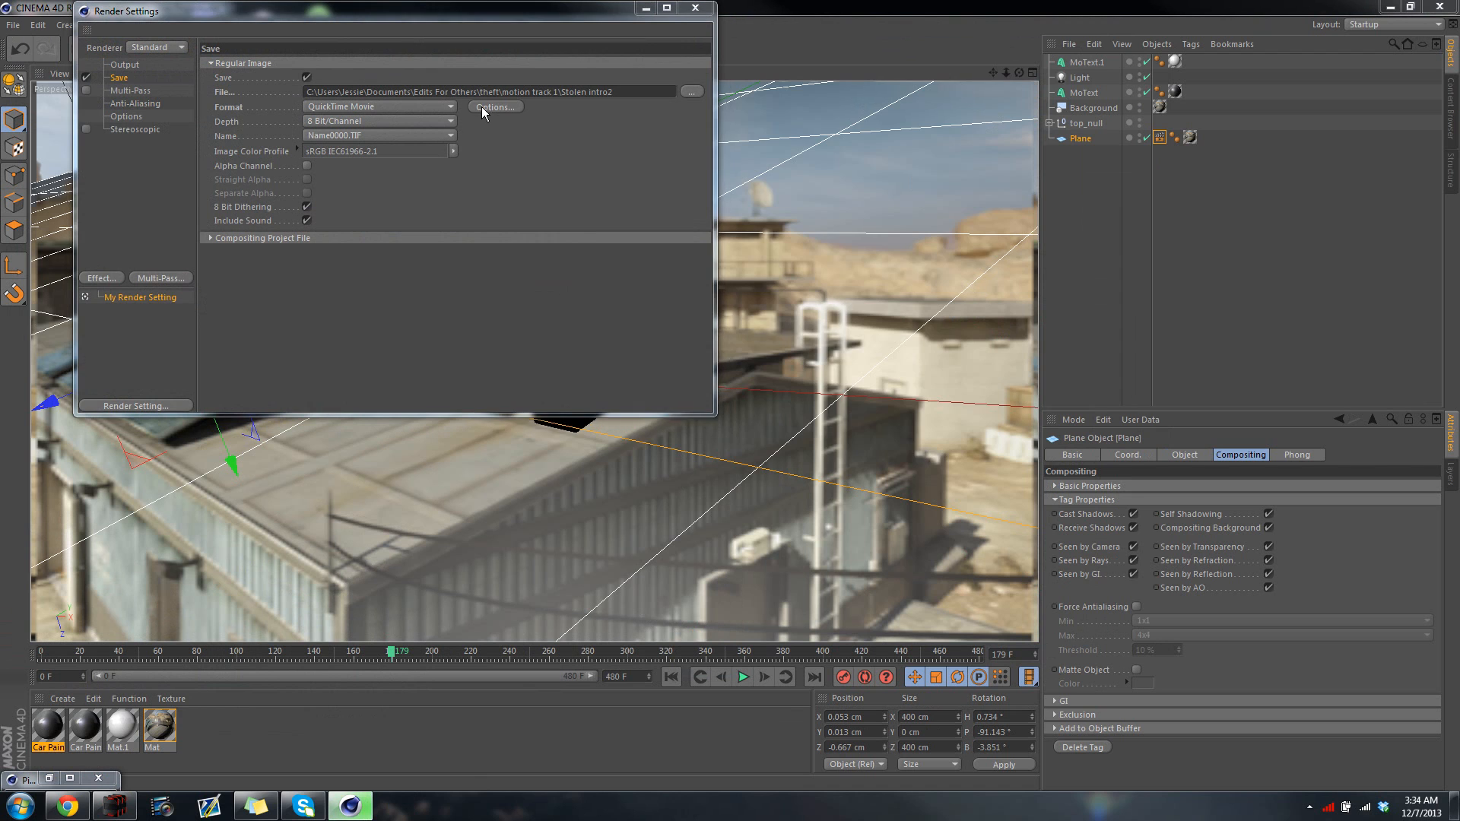
click(651, 162)
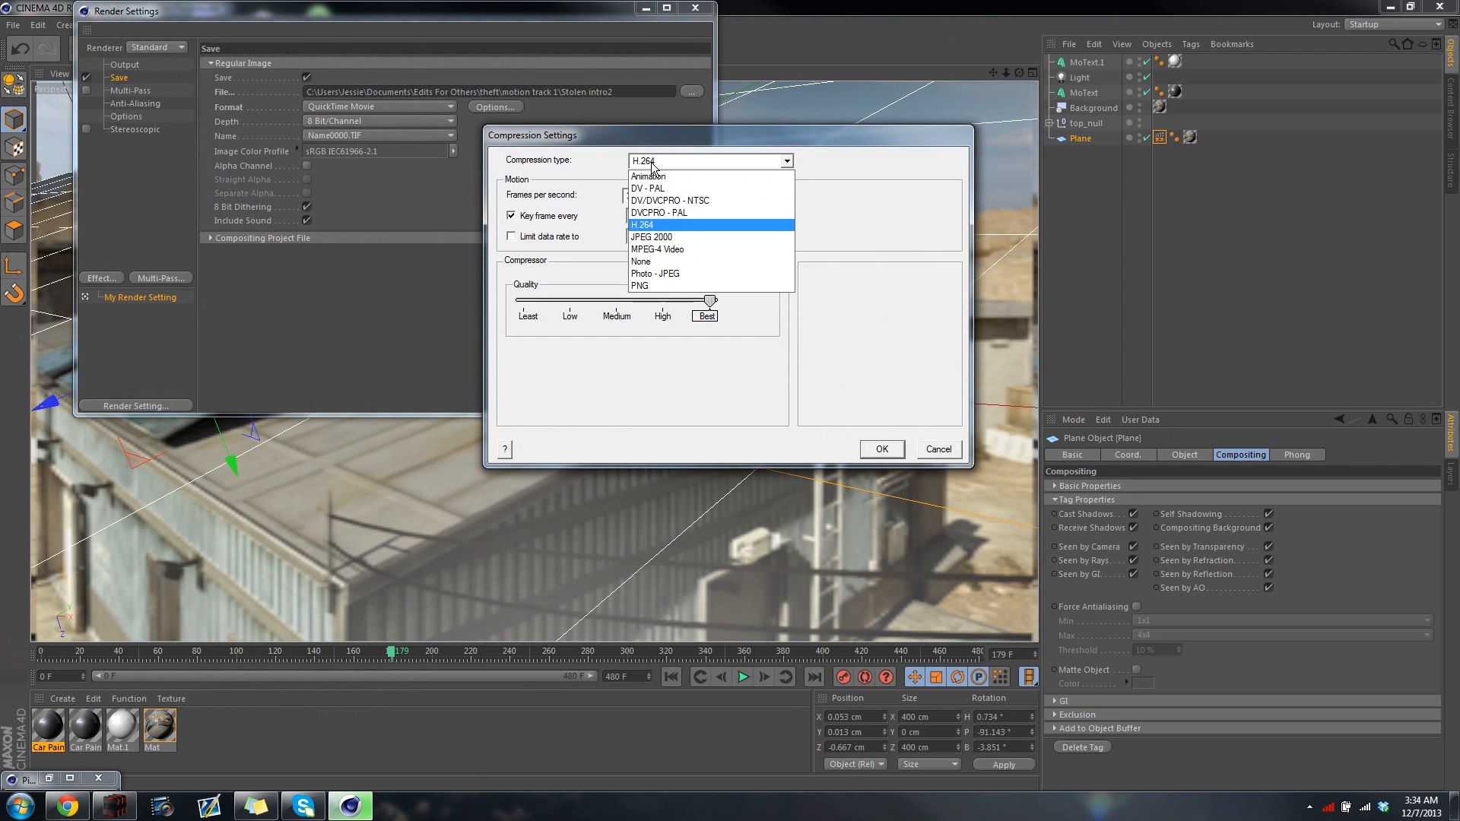
click(942, 450)
click(929, 452)
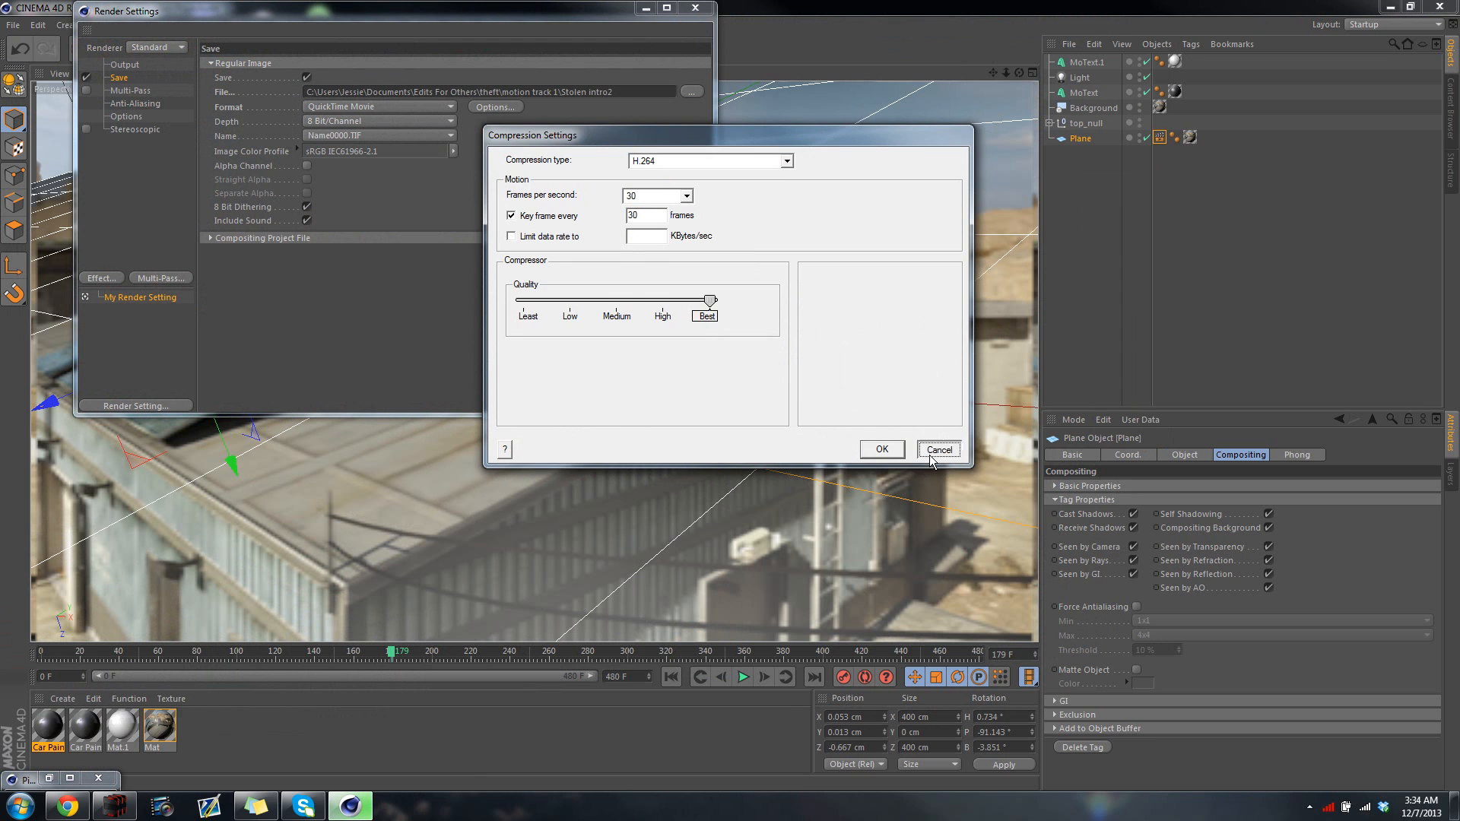
click(694, 9)
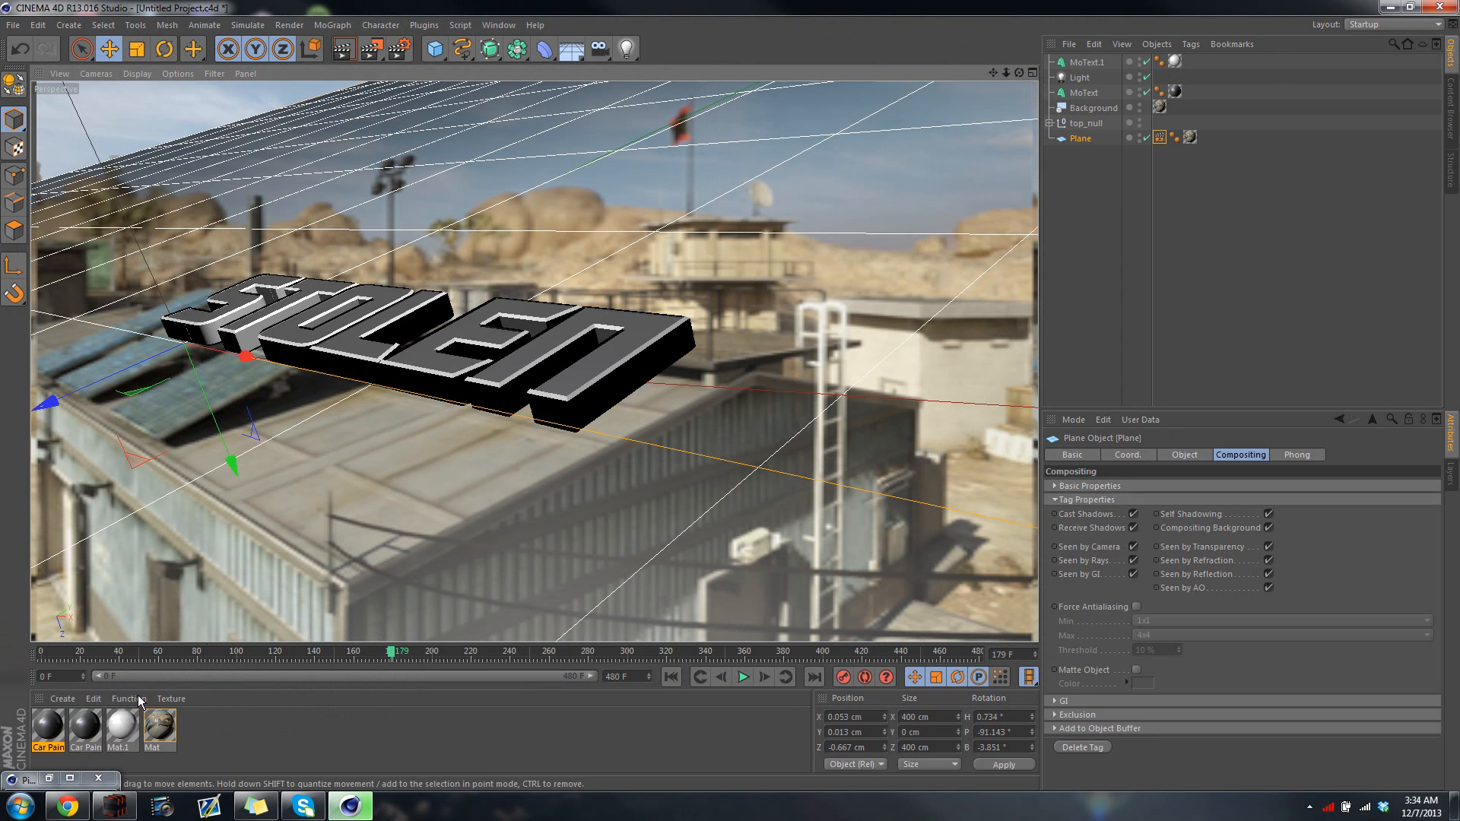
Restore and close the Picture Viewer with the interrupted render, and restart the full animation render, overwriting Stolen intro2.mov
click(48, 779)
click(49, 779)
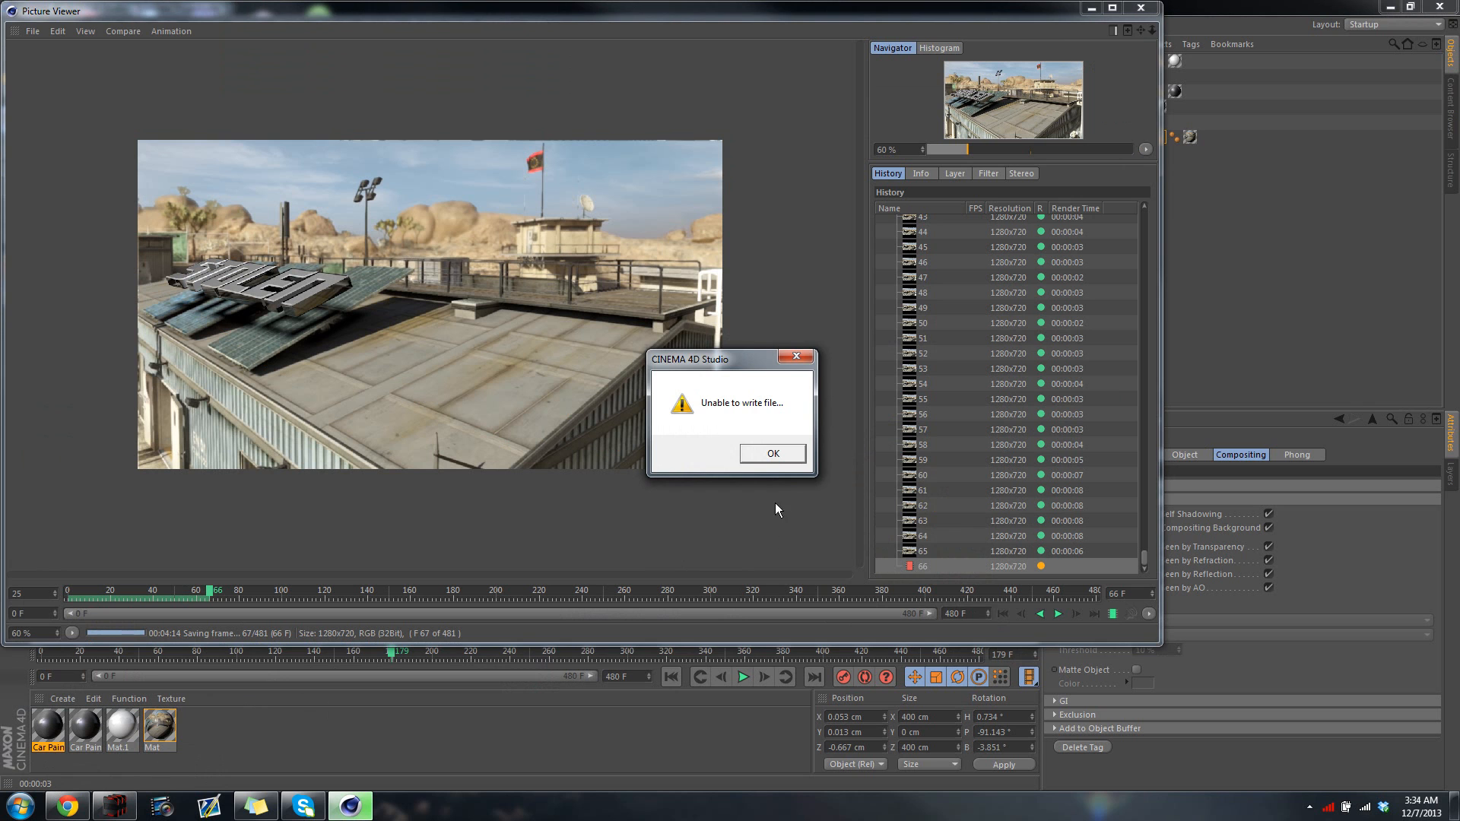
click(773, 454)
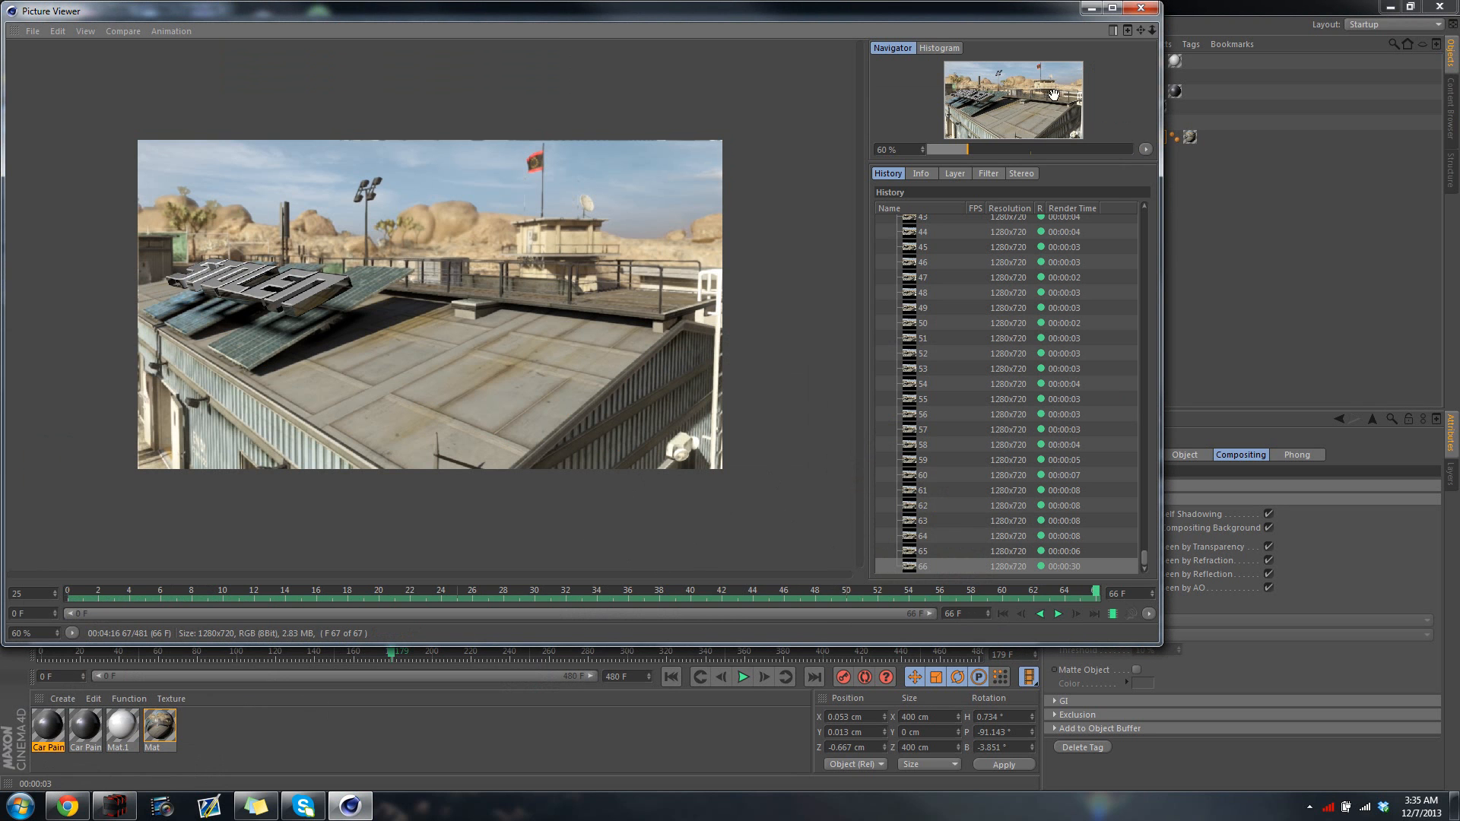
click(1140, 9)
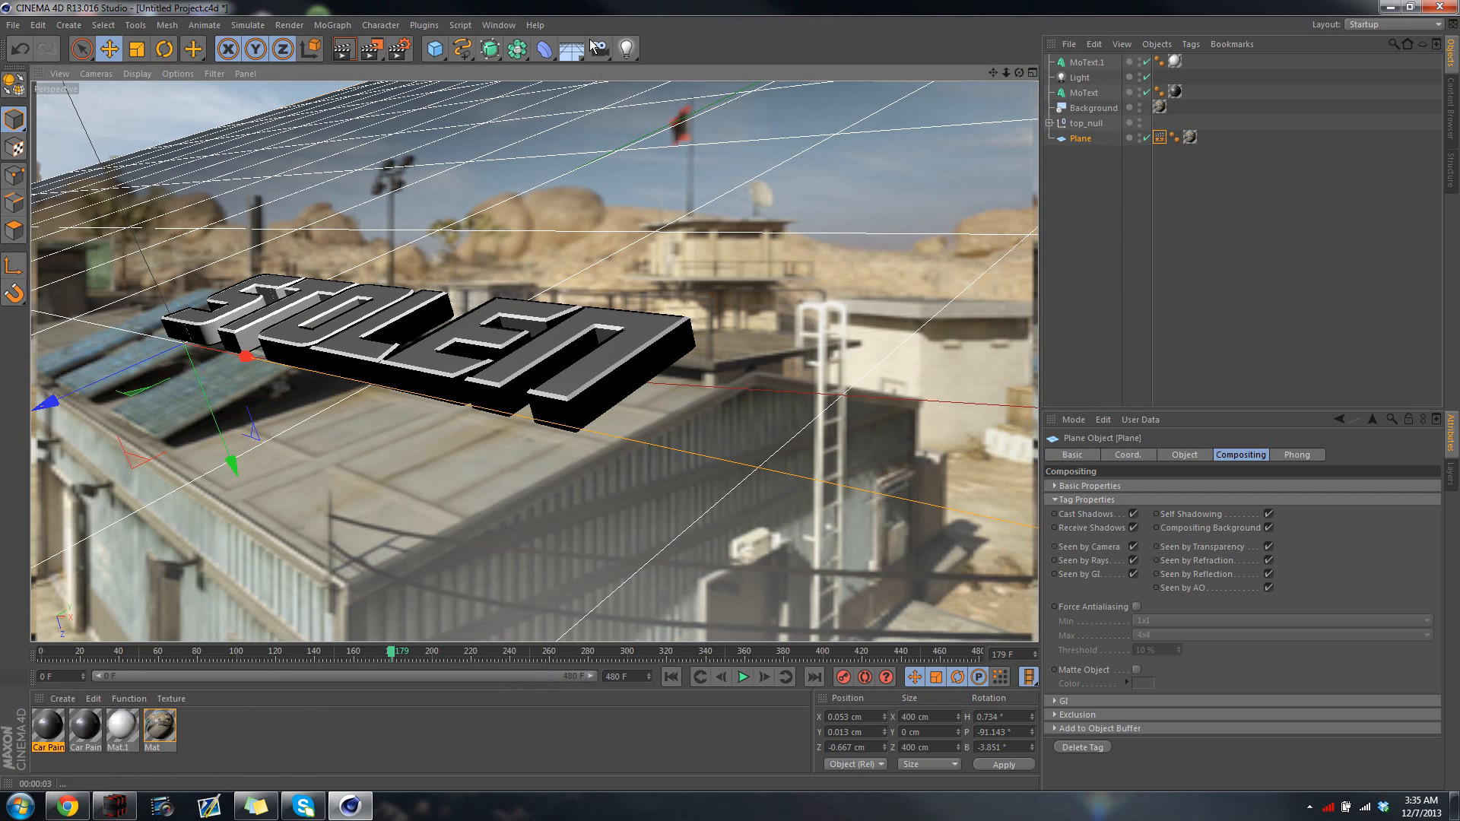
click(376, 52)
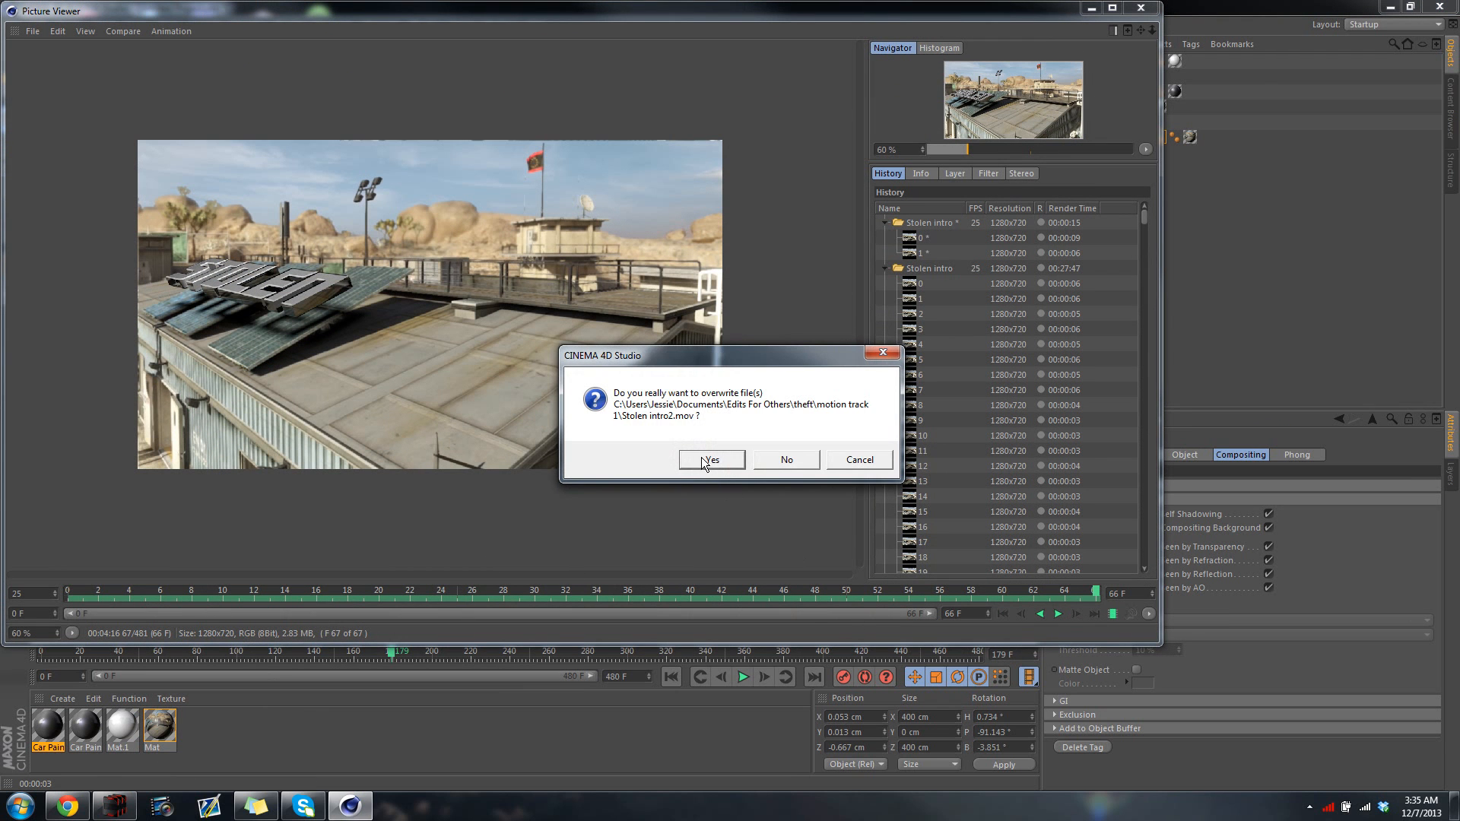
click(704, 460)
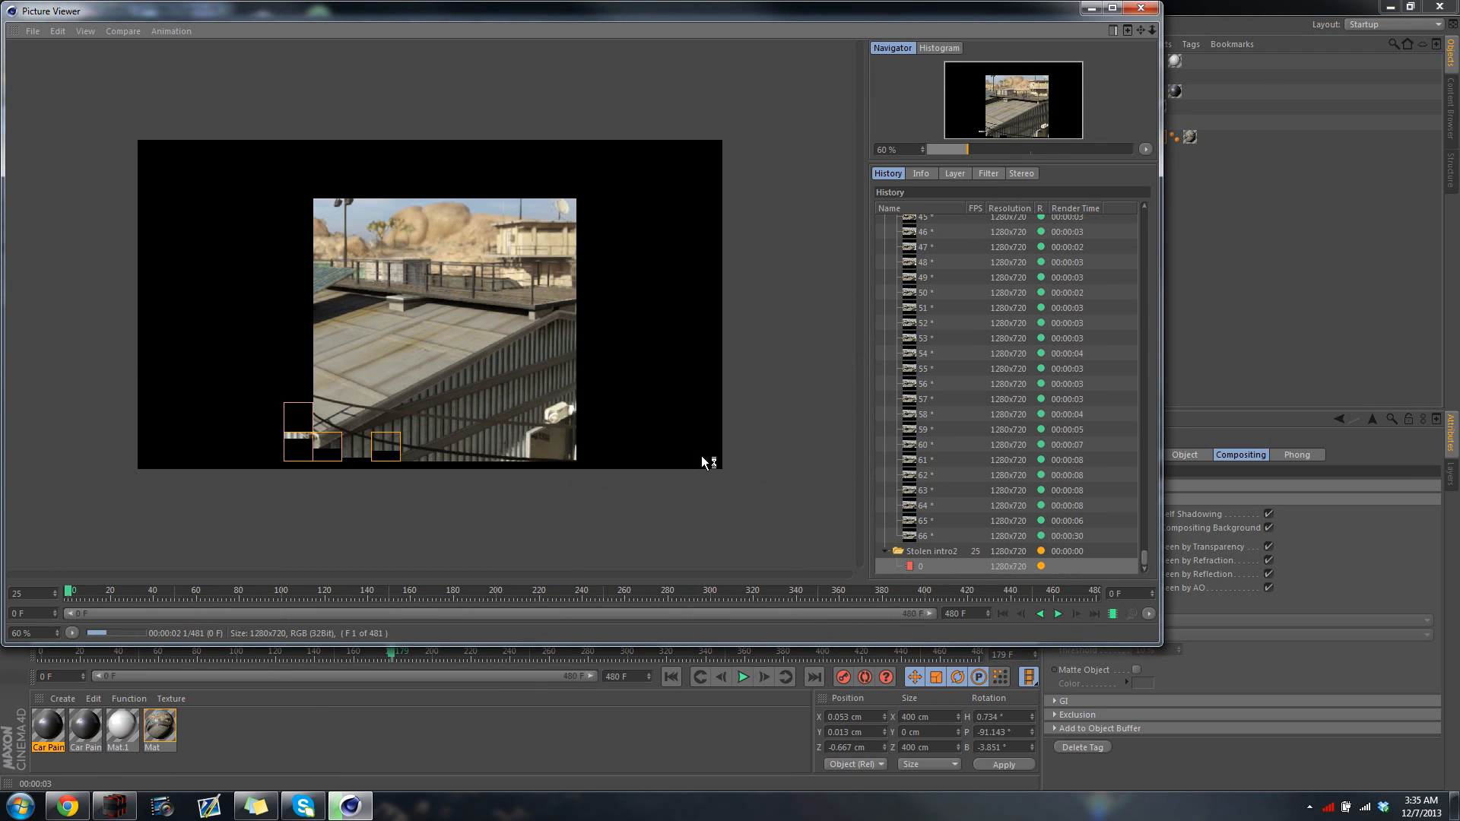